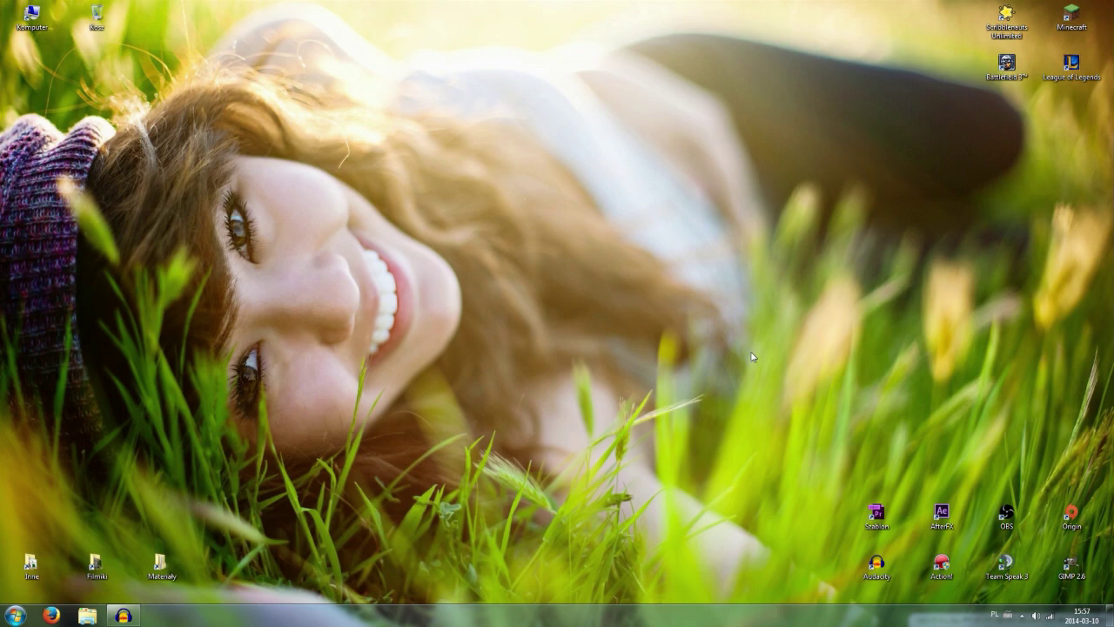
# From the Inne folder, open the Szabmin thumbnail template (800x450, 19 layers) in GIMP.
pyautogui.doubleClick(31, 566)
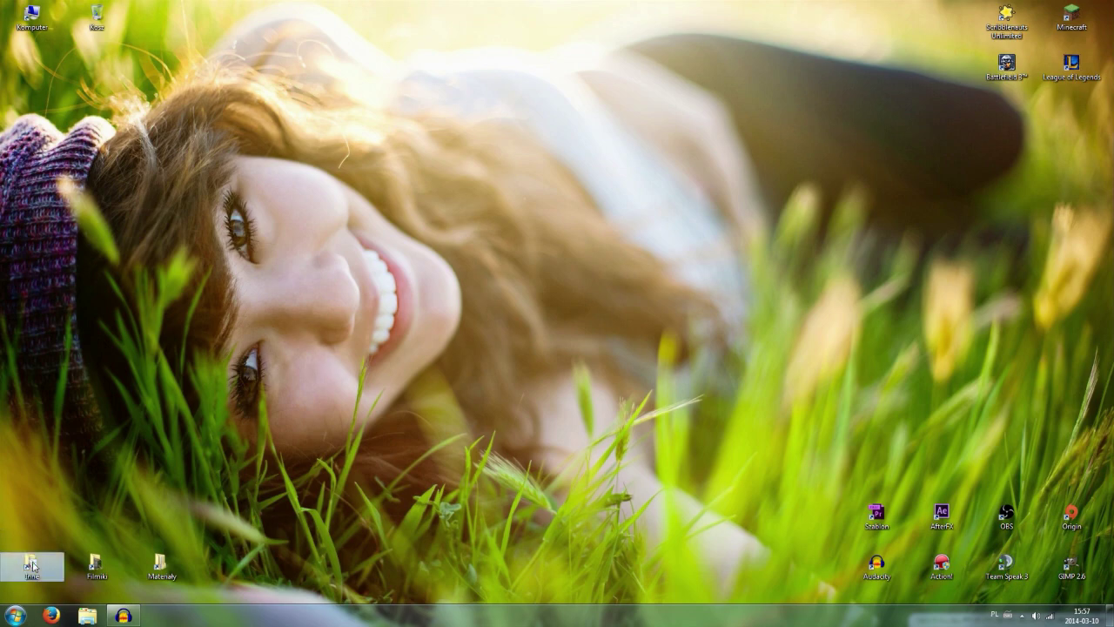
pyautogui.scroll(-10, 781, 389)
pyautogui.scroll(-4, 780, 389)
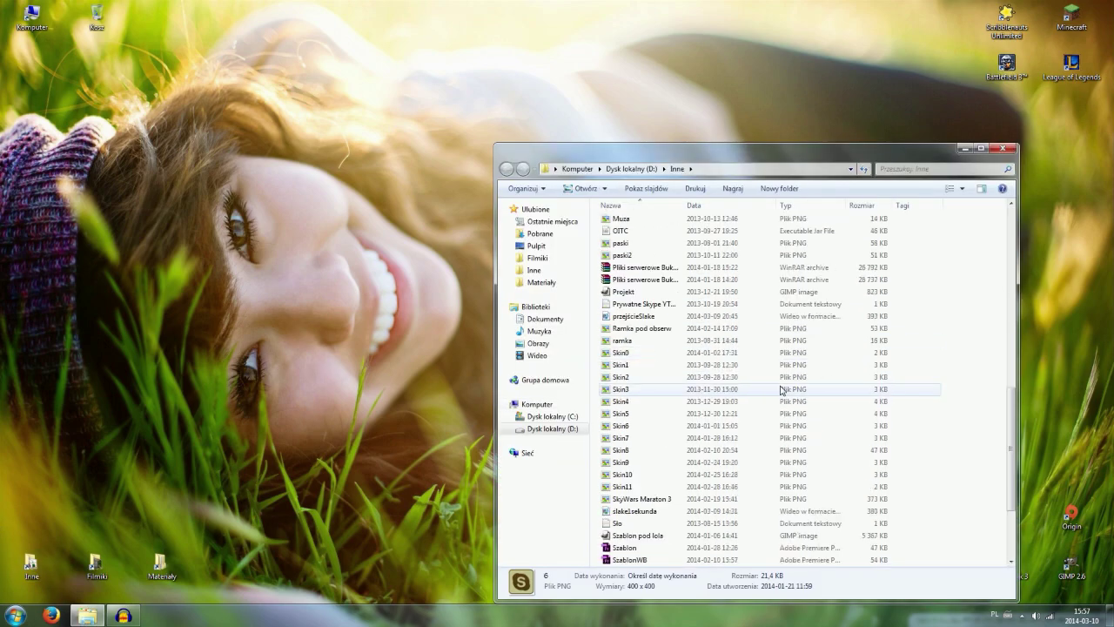
pyautogui.scroll(-3, 778, 395)
pyautogui.doubleClick(671, 452)
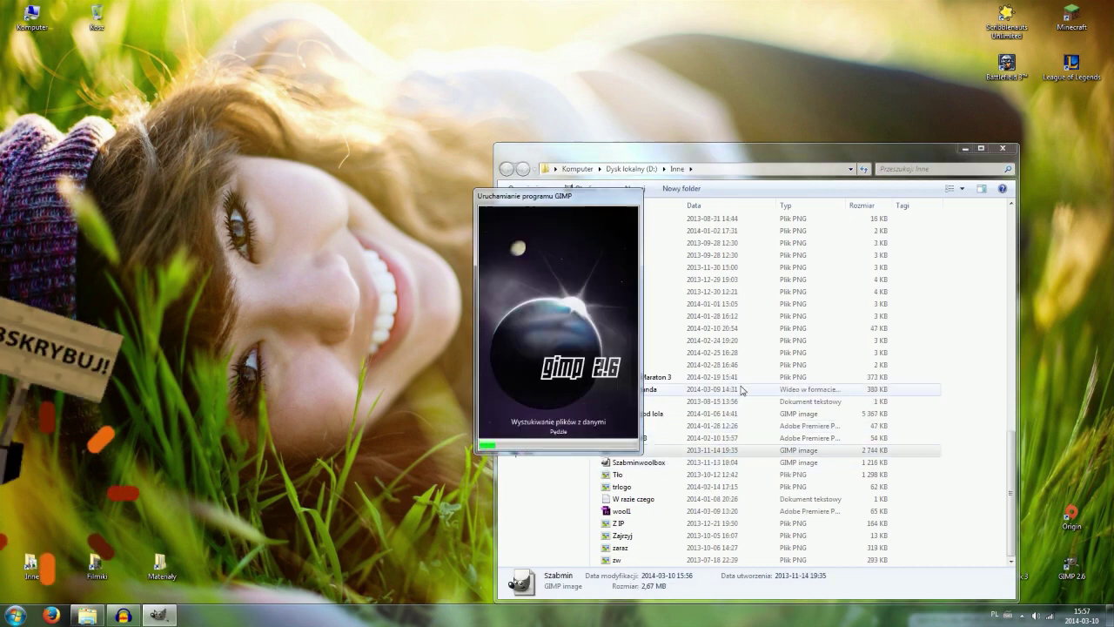
pyautogui.click(1002, 148)
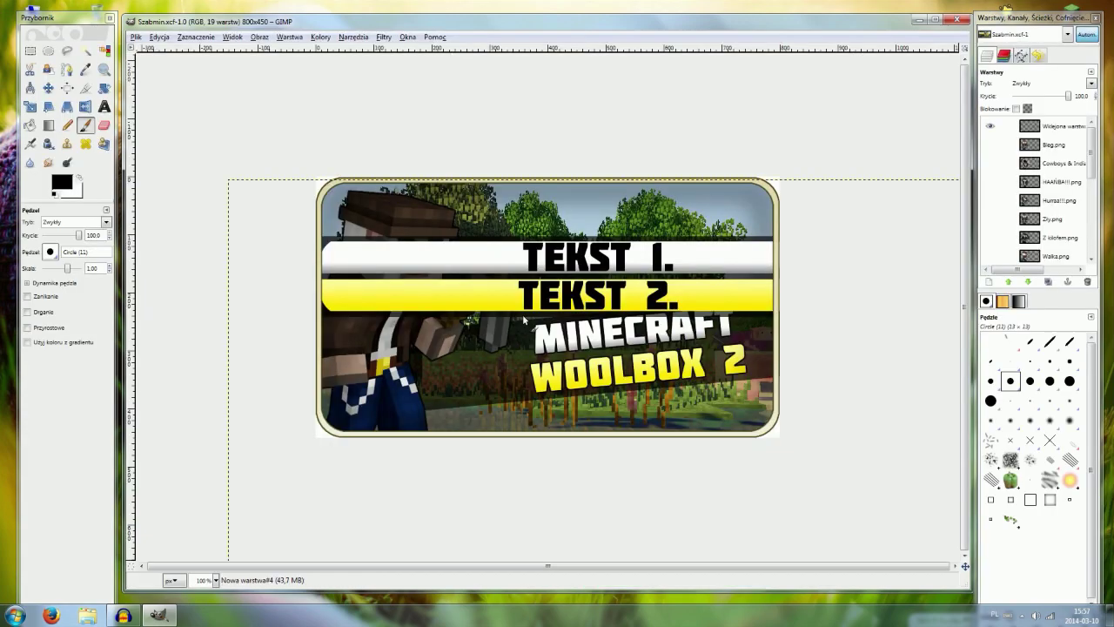
# Go through the HAAŃBA!!!.png and Wklejona warstwa#1 layers and hide the Bieg.png bar layer.
pyautogui.click(1058, 181)
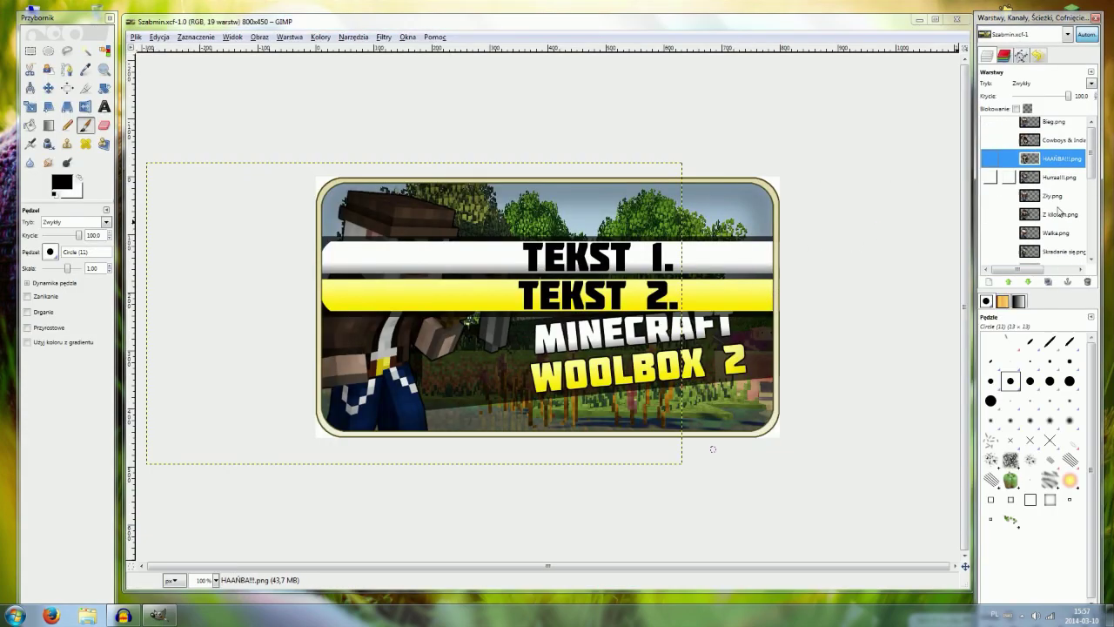
pyautogui.click(1058, 202)
pyautogui.scroll(5, 1057, 214)
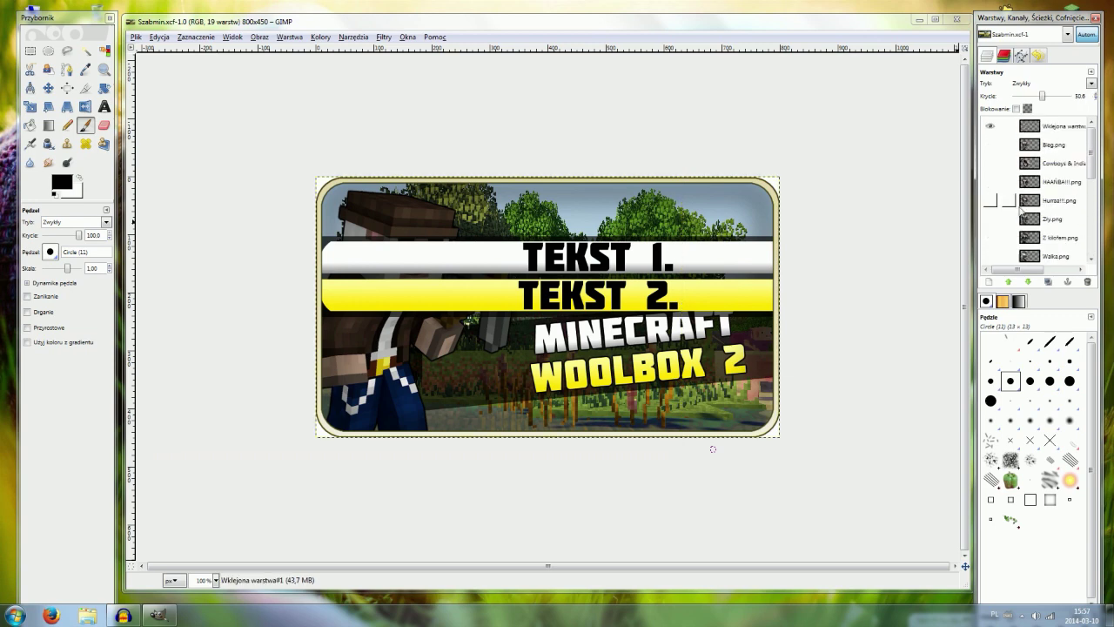
pyautogui.doubleClick(989, 144)
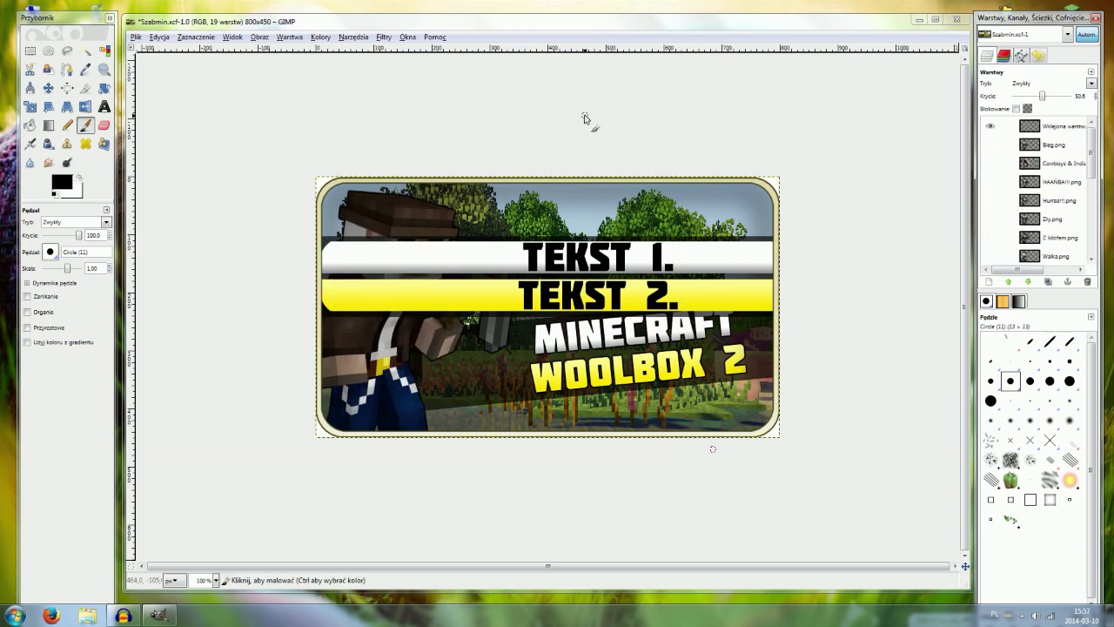
pyautogui.scroll(-3, 1014, 174)
pyautogui.scroll(-3, 1000, 209)
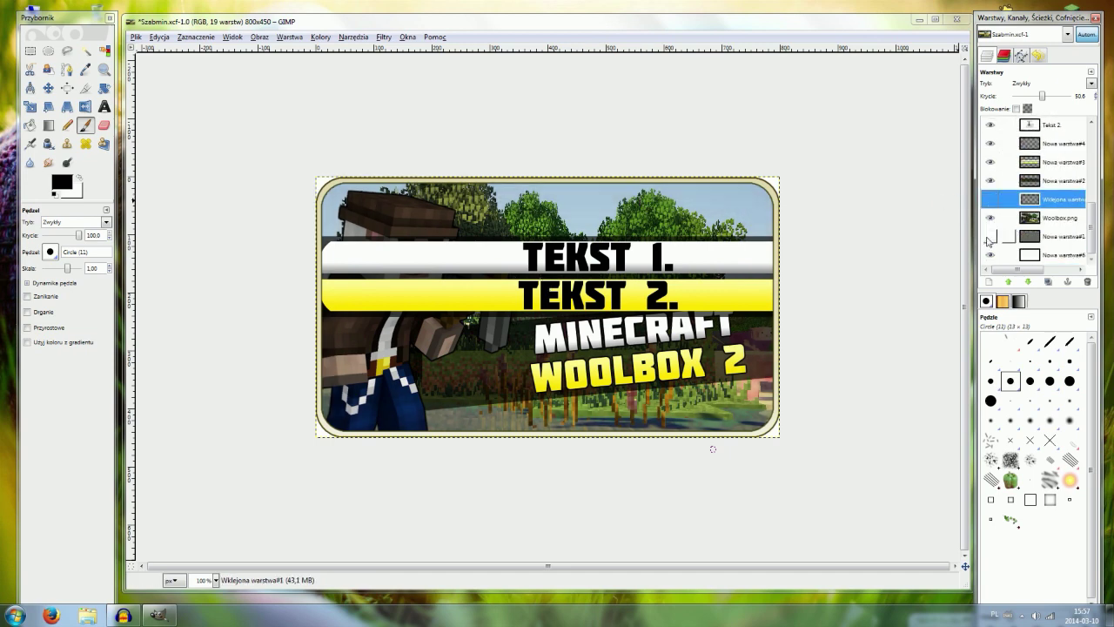
pyautogui.scroll(1, 993, 207)
pyautogui.moveTo(992, 207); pyautogui.dragTo(990, 128)
# Select the Wklejona warstwa layer and move the Layers and Brushes dock aside.
pyautogui.scroll(4, 996, 244)
pyautogui.scroll(3, 996, 242)
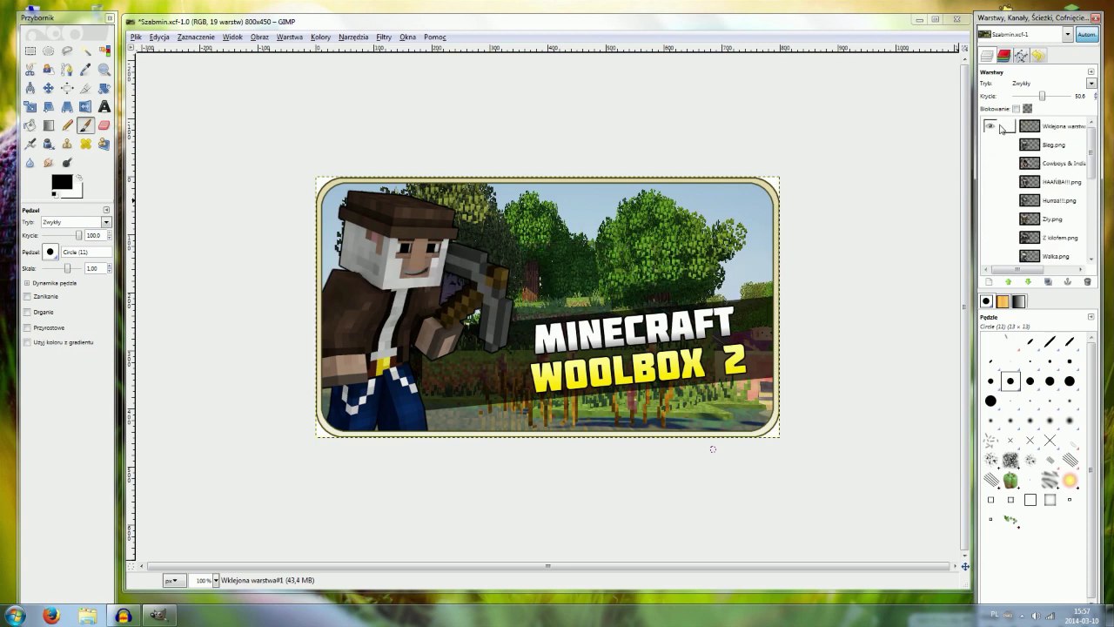
pyautogui.click(1001, 128)
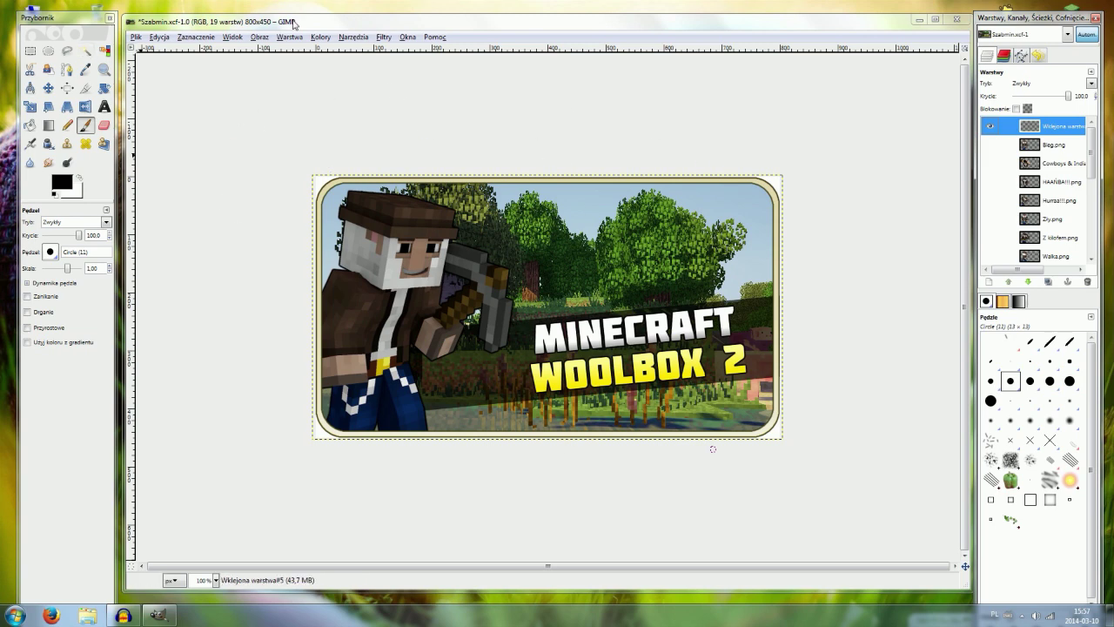
pyautogui.scroll(-3, 1035, 191)
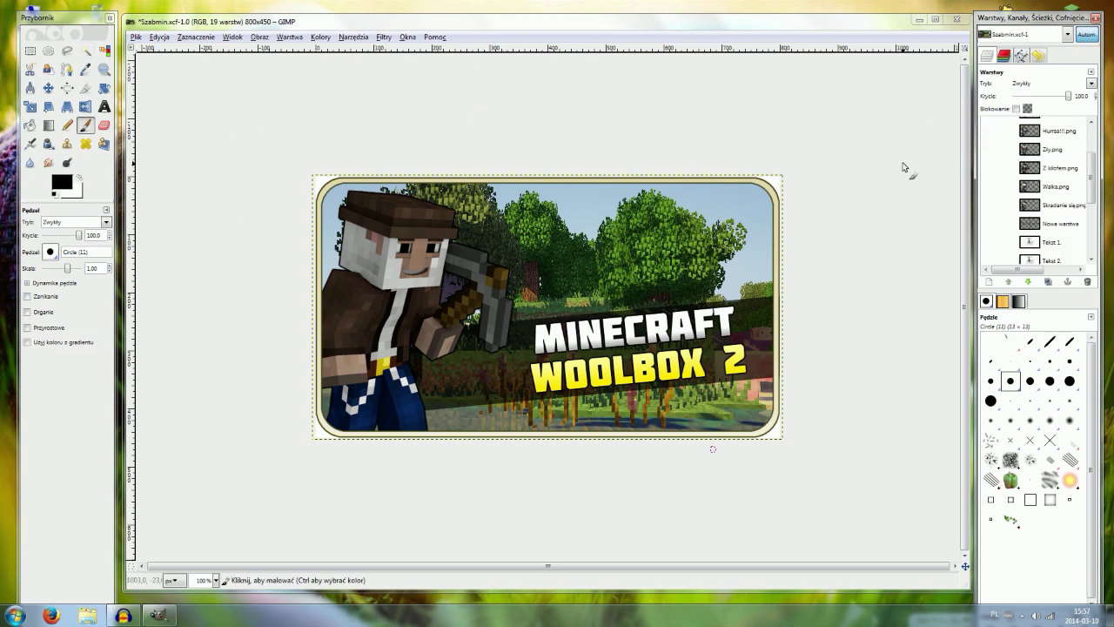
pyautogui.scroll(-3, 1053, 176)
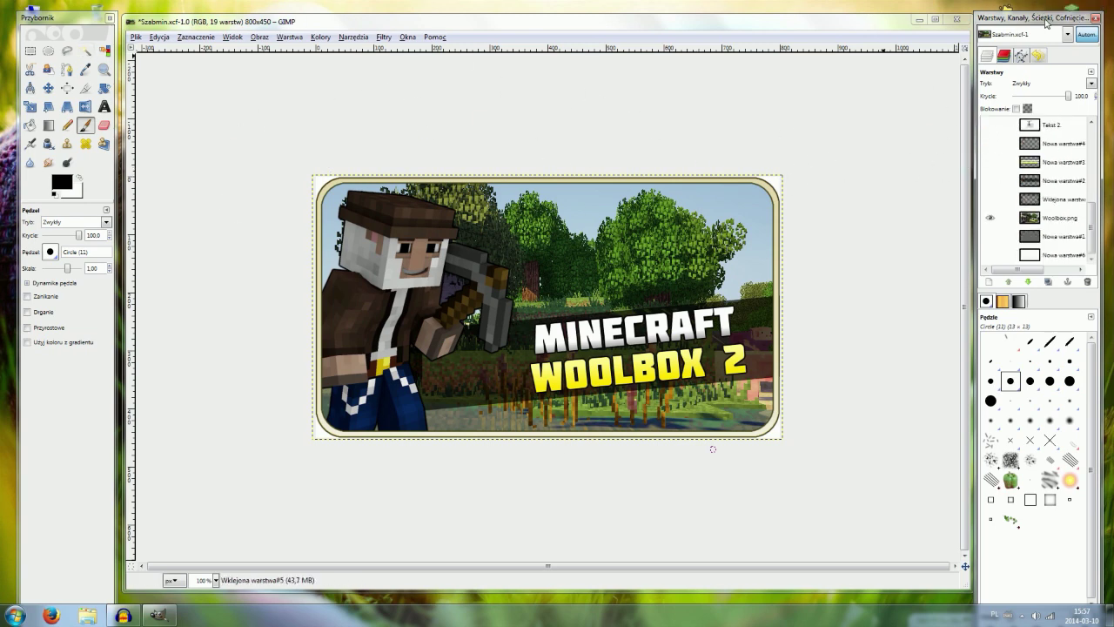
pyautogui.moveTo(1027, 17); pyautogui.dragTo(1039, 73)
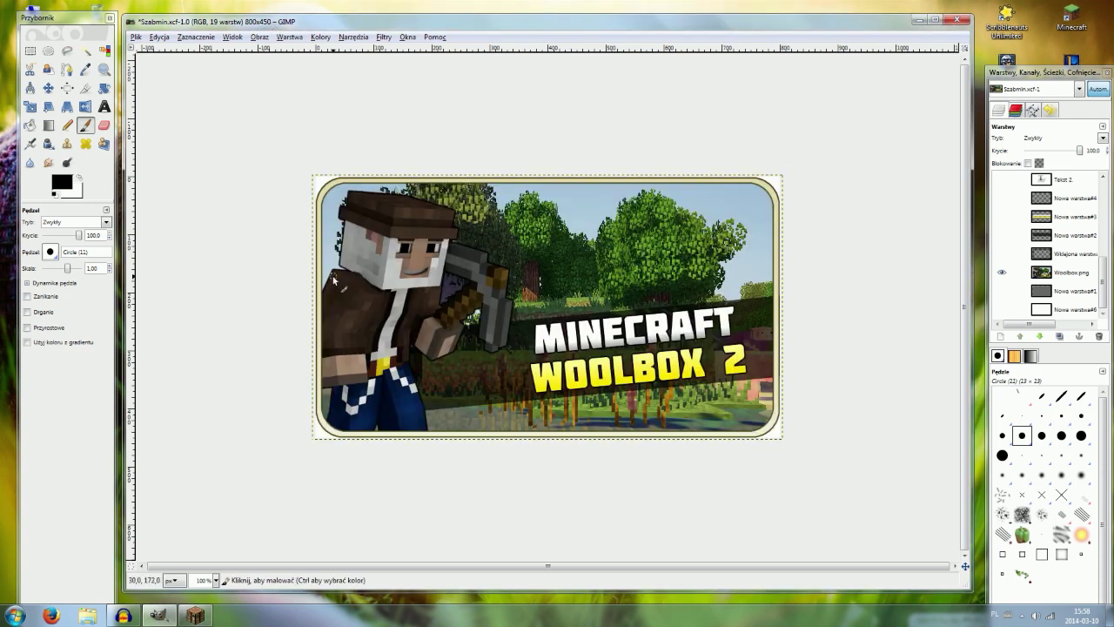
pyautogui.keyDown('ctrl'); pyautogui.scroll(2, 329, 312); pyautogui.keyUp('ctrl')
pyautogui.keyDown('ctrl'); pyautogui.scroll(-2, 341, 294); pyautogui.keyUp('ctrl')
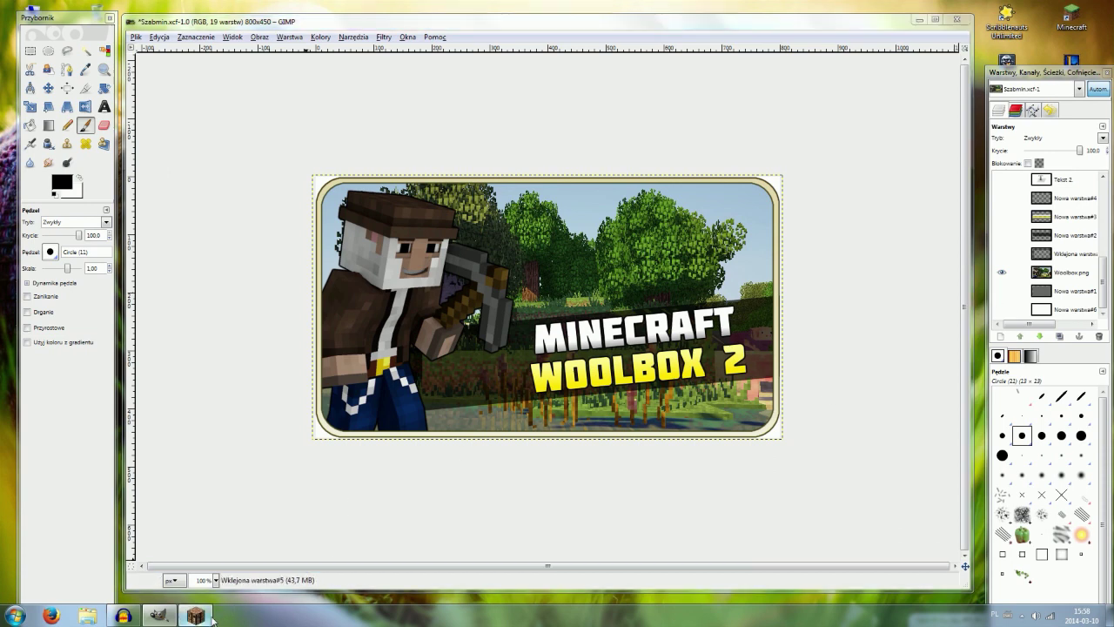
# Load the WoolBox singleplayer world and hide the HUD with F1 for a clean screenshot.
pyautogui.click(608, 328)
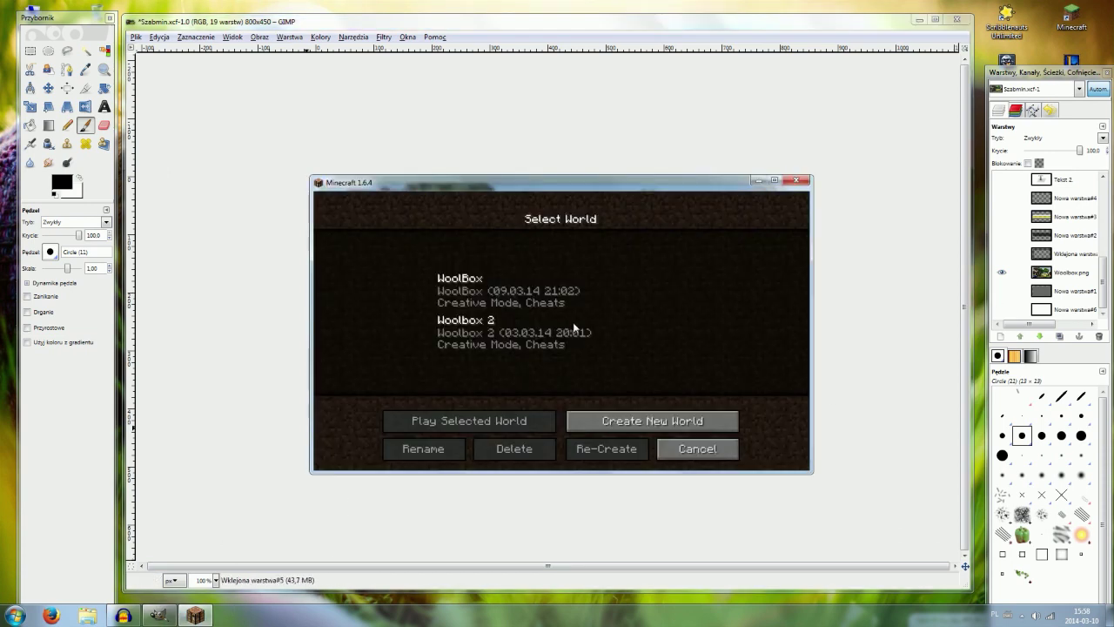
pyautogui.click(526, 302)
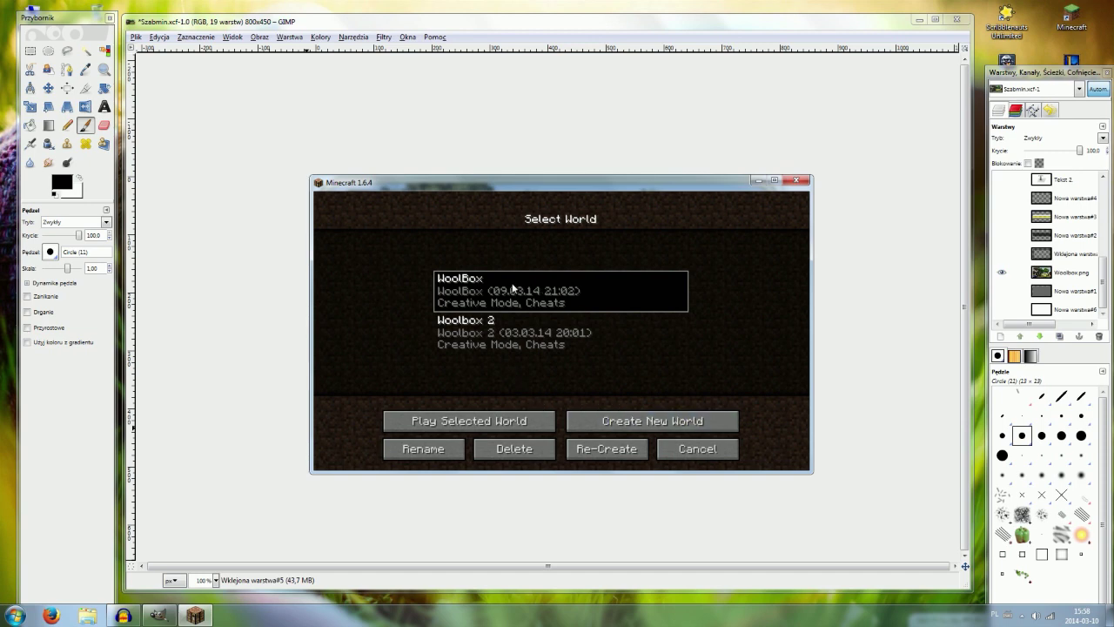
pyautogui.doubleClick(514, 288)
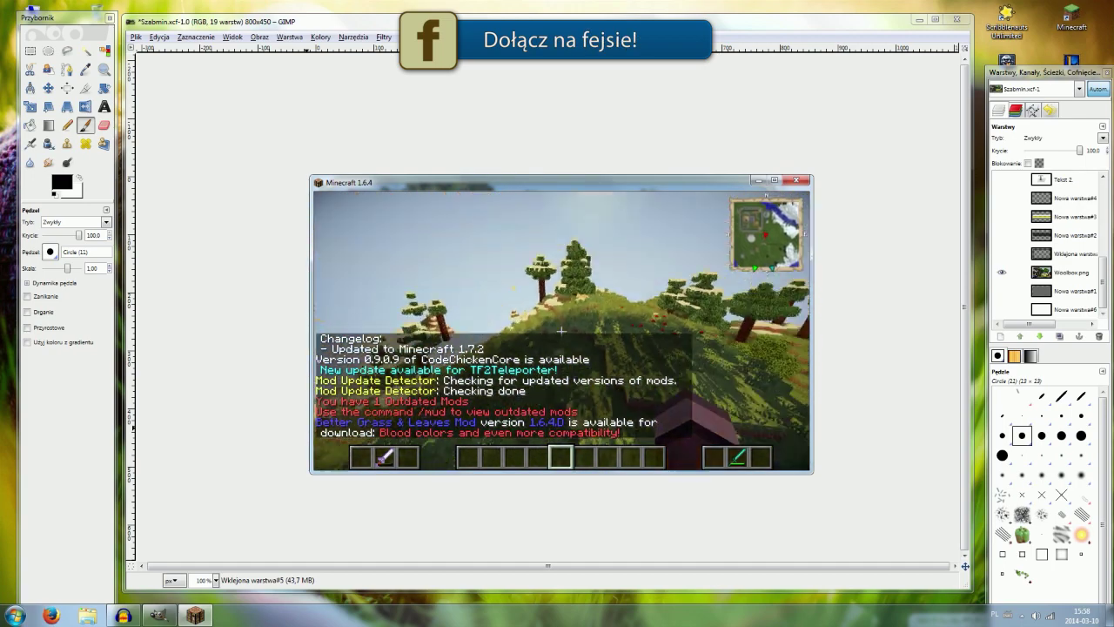
pyautogui.press('F1')
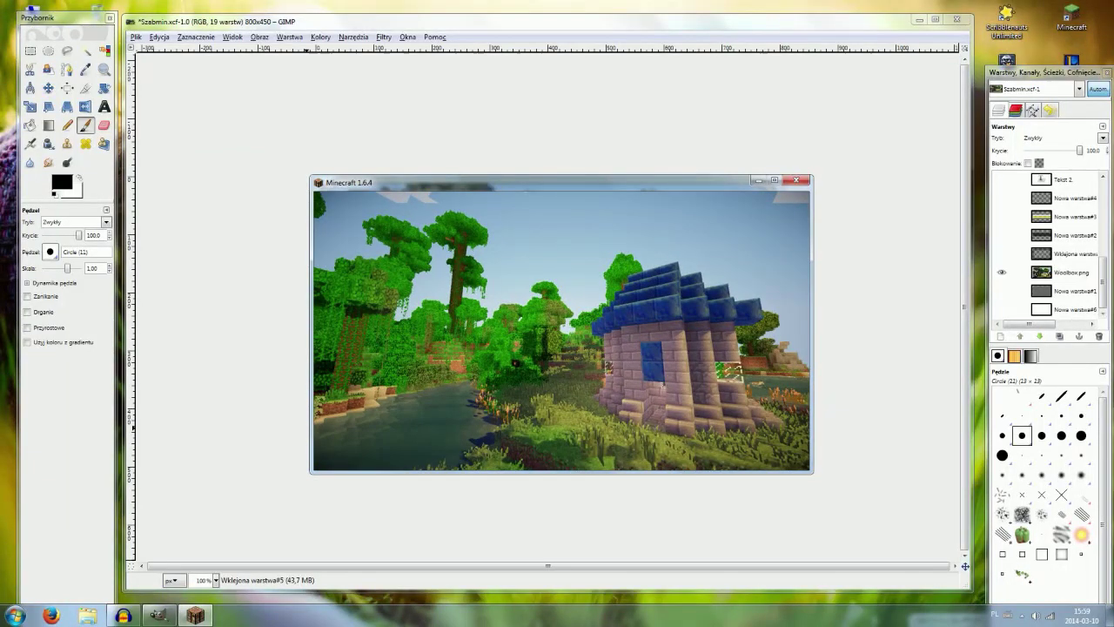
# Save and quit to title, close Minecraft, and select GIMP's Nowa warstwa#4 layer.
pyautogui.press('Escape')
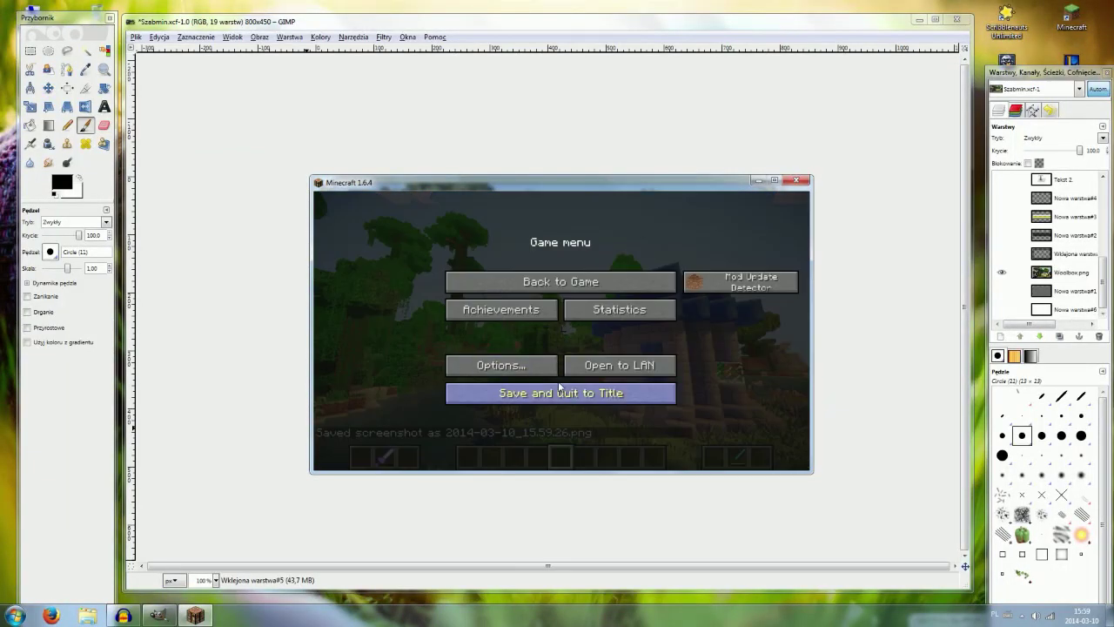
pyautogui.click(561, 391)
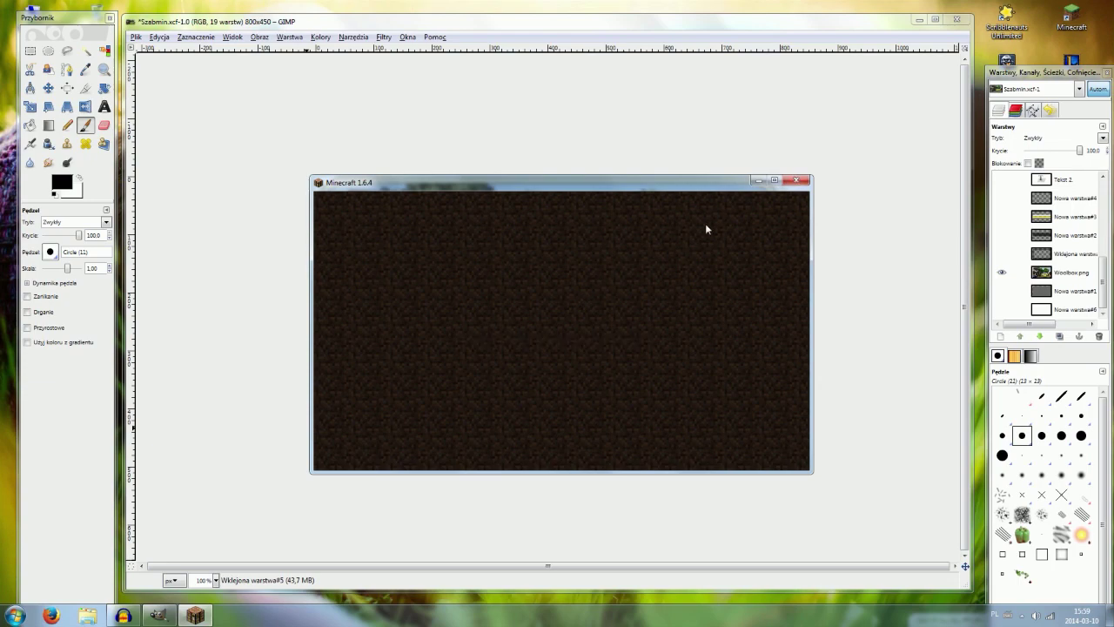
pyautogui.click(639, 424)
pyautogui.click(1016, 199)
pyautogui.scroll(2, 1016, 202)
pyautogui.scroll(2, 1017, 202)
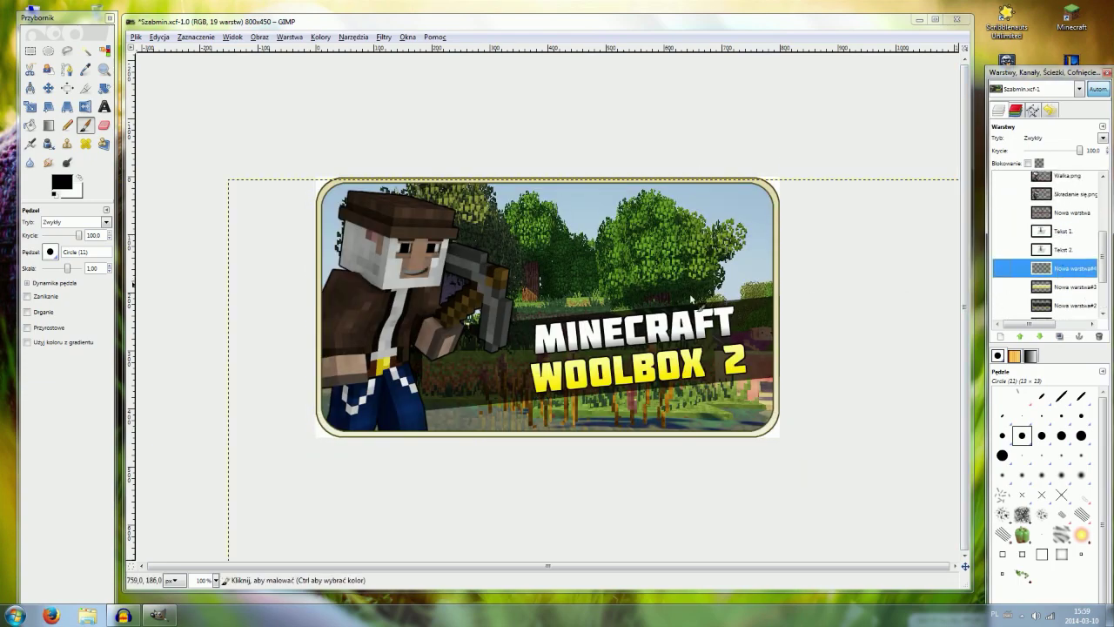
# Use Run ('uruchom') and the Roaming folder to reach .minecraft\screenshots.
pyautogui.click(15, 615)
pyautogui.write('uruchom')
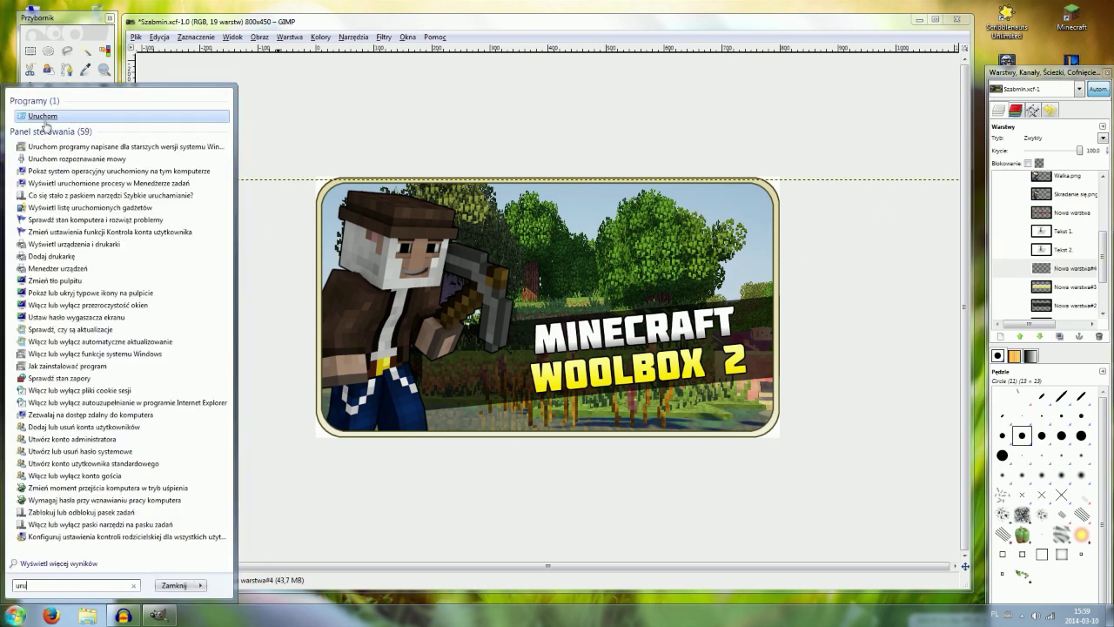
pyautogui.click(39, 115)
pyautogui.click(112, 576)
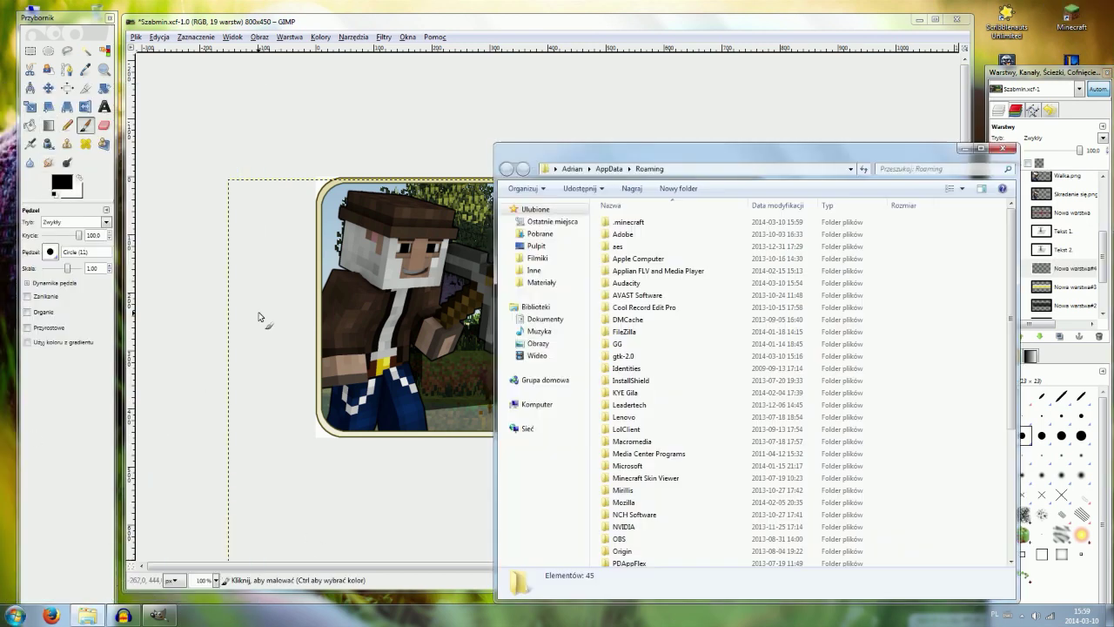
pyautogui.doubleClick(634, 228)
pyautogui.doubleClick(620, 356)
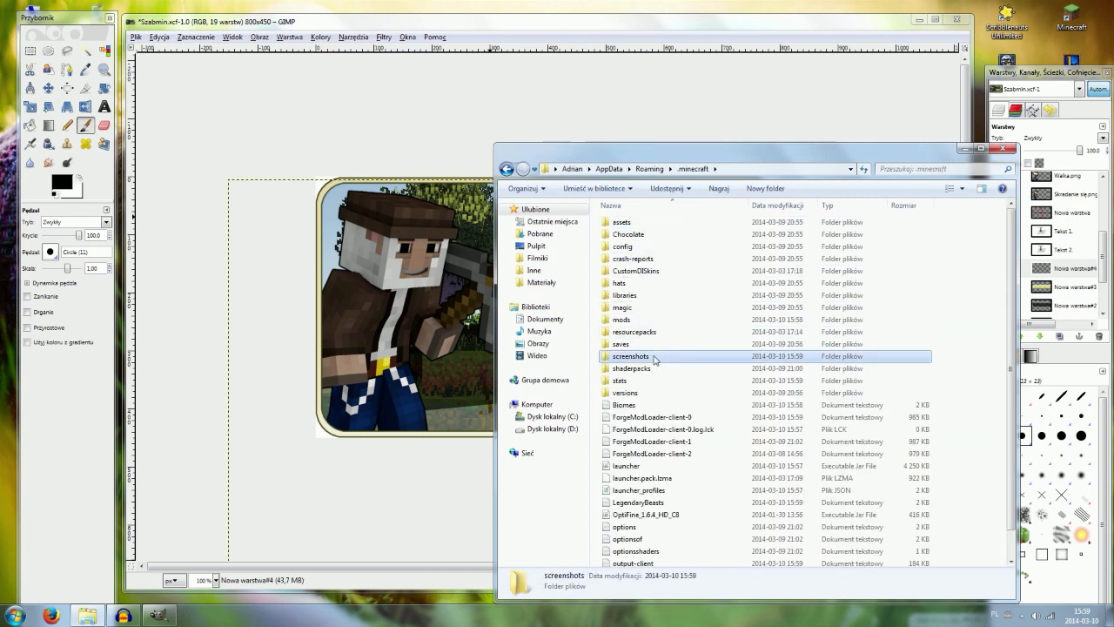
# Preview the 2014-03-10_15.59.26 screenshot and drag it into GIMP as a new layer.
pyautogui.click(693, 246)
pyautogui.doubleClick(697, 227)
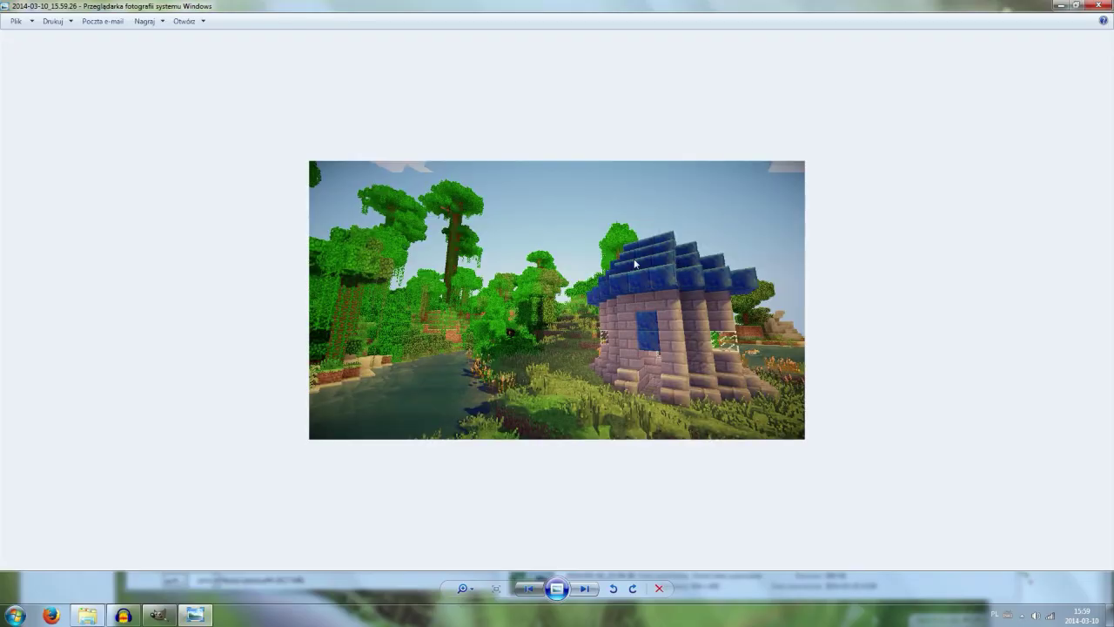
pyautogui.click(1099, 5)
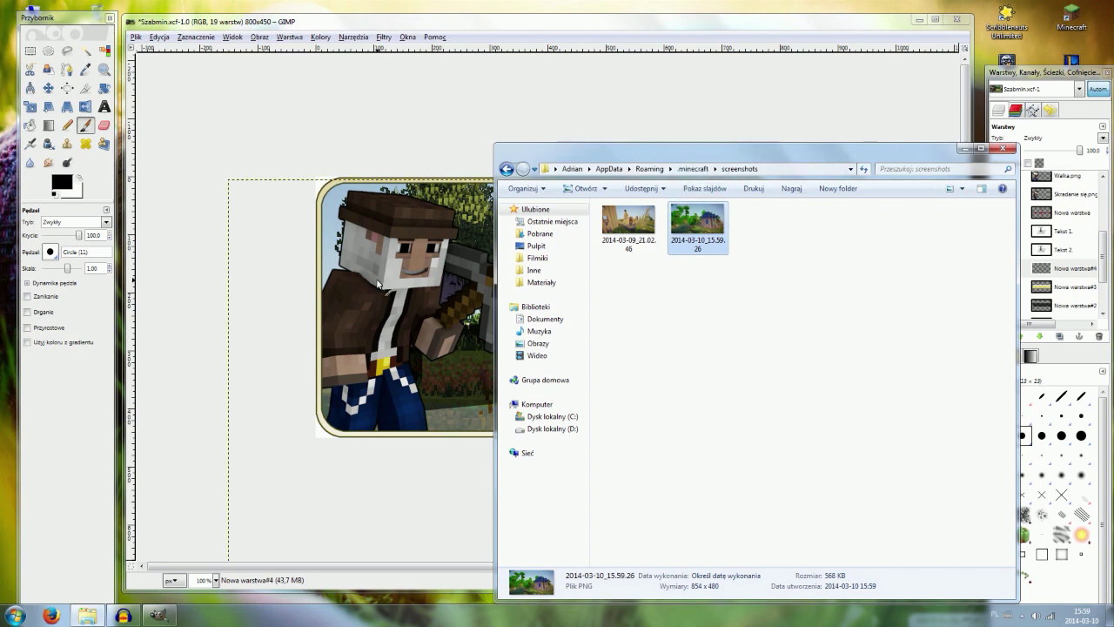
pyautogui.moveTo(697, 227); pyautogui.dragTo(417, 287)
pyautogui.moveTo(939, 162); pyautogui.dragTo(600, 216)
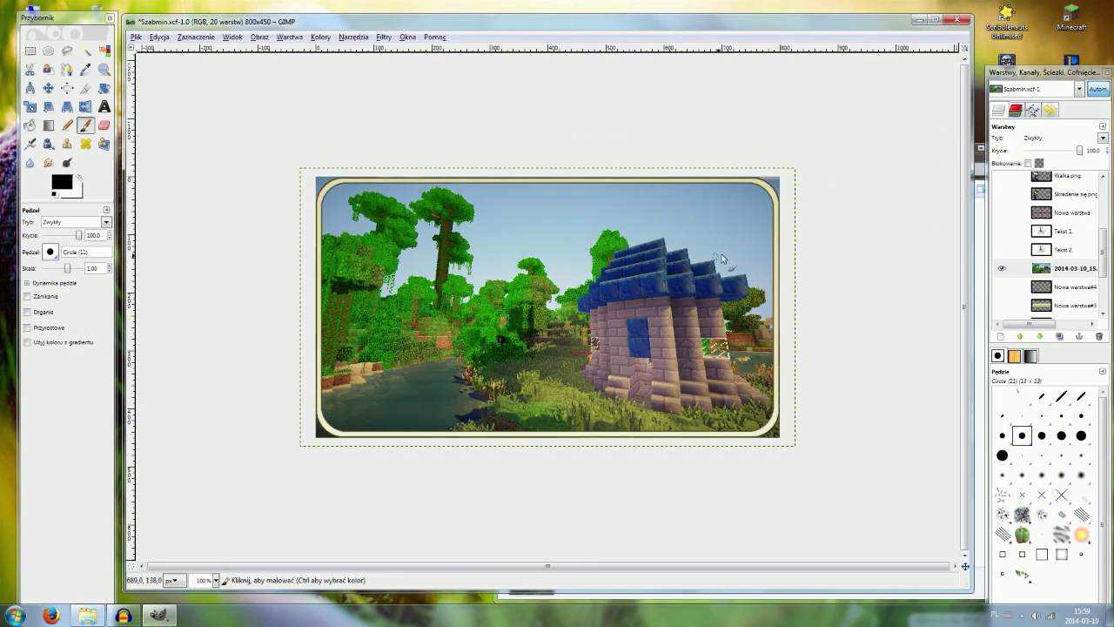
# Close Szabmin.xcf with 'Nie zapisuj' and start a new image from the File menu.
pyautogui.click(137, 37)
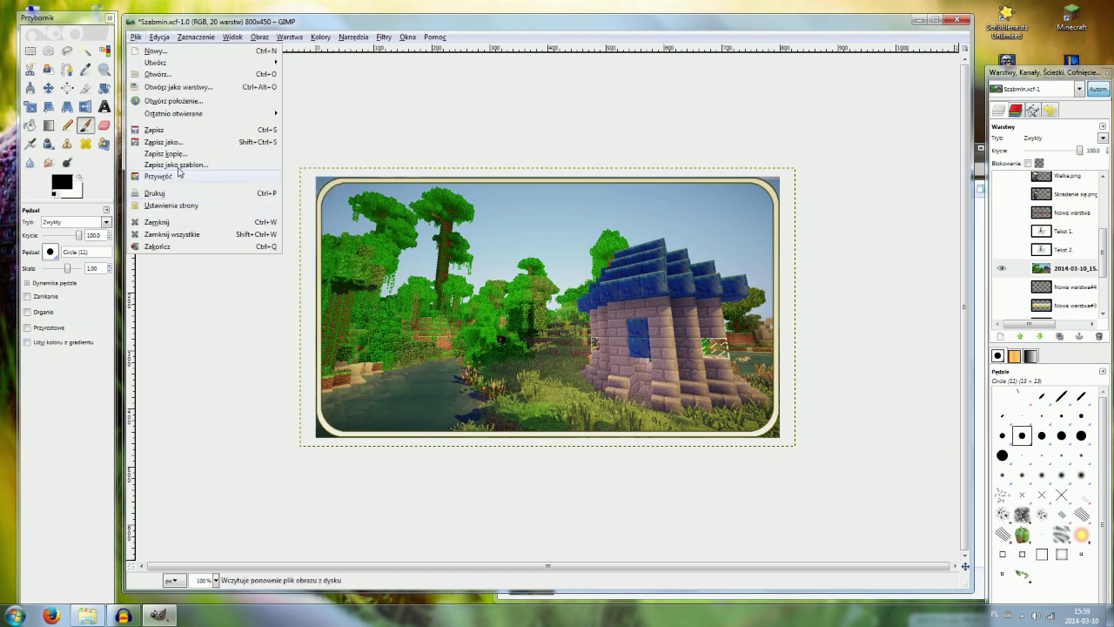
pyautogui.click(141, 38)
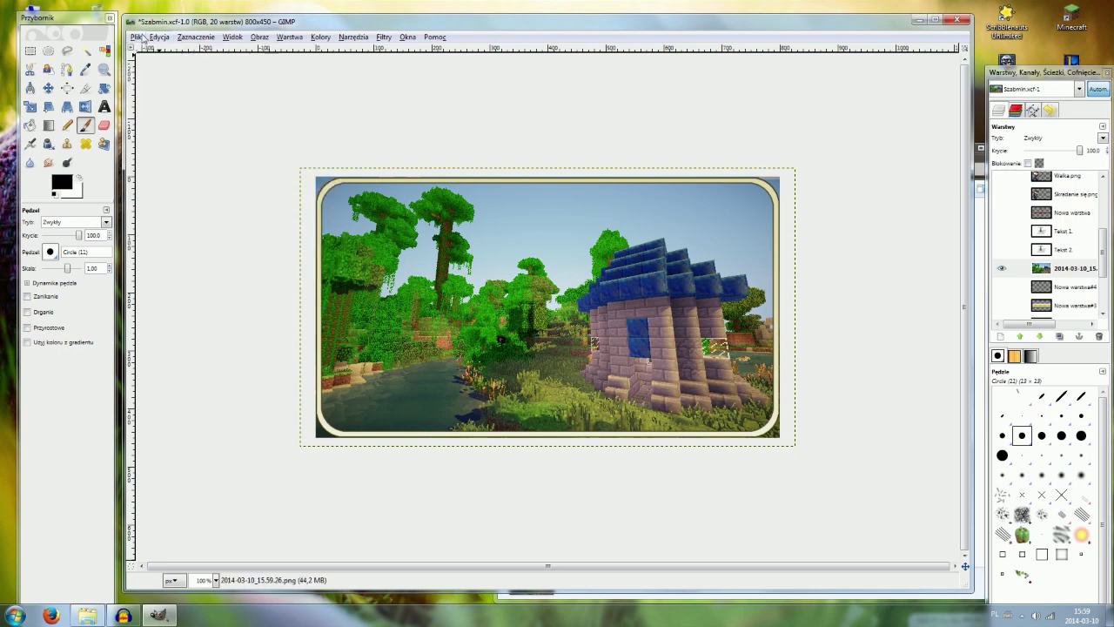
pyautogui.click(594, 29)
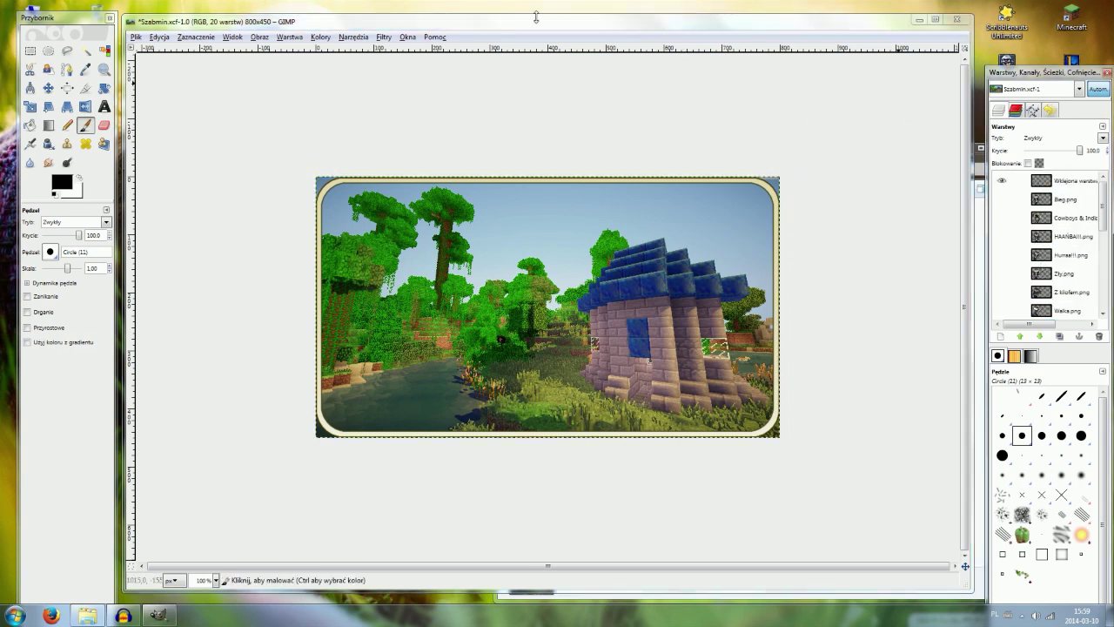
pyautogui.click(955, 19)
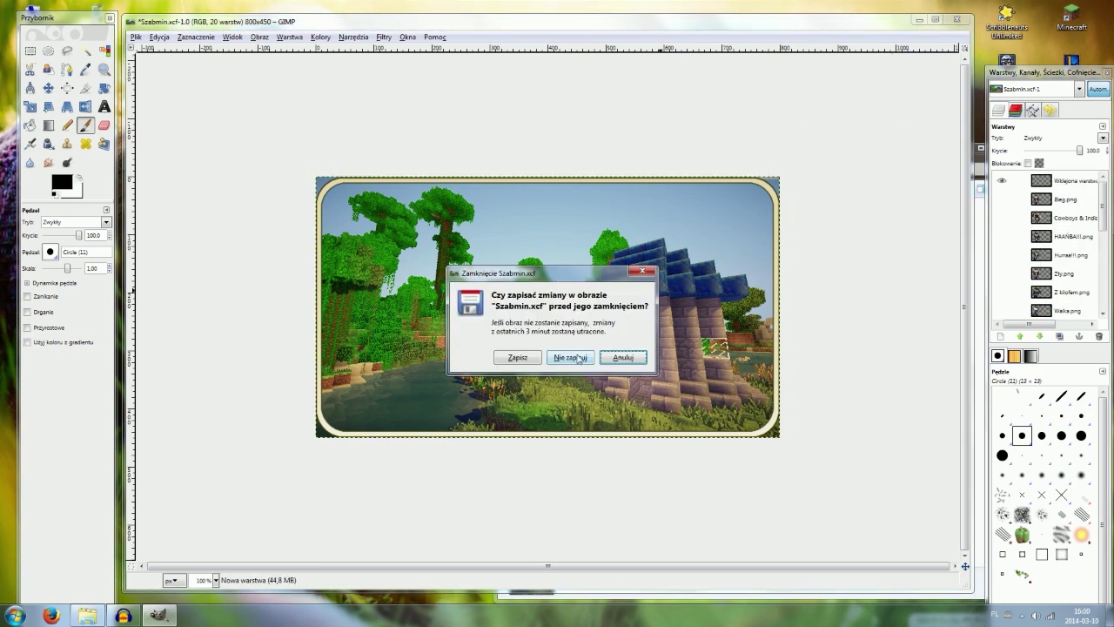
pyautogui.click(579, 357)
pyautogui.click(134, 36)
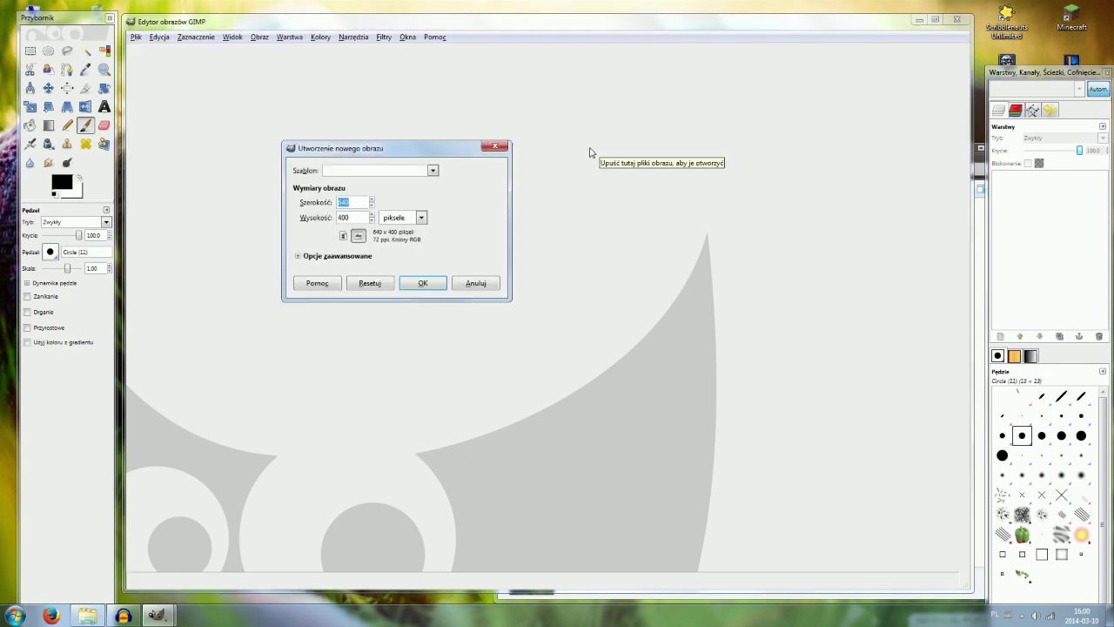
# Create an 800x450 image and add a new transparent layer to it.
pyautogui.write('800')
pyautogui.press('Tab')
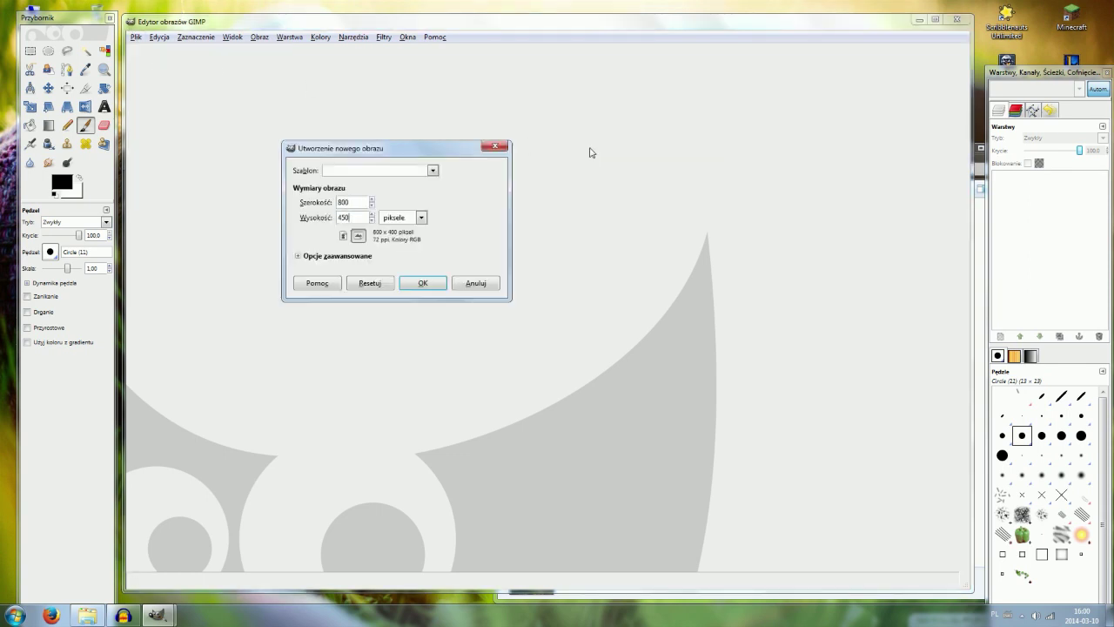
pyautogui.click(403, 288)
pyautogui.scroll(-1, 679, 335)
pyautogui.scroll(1, 684, 323)
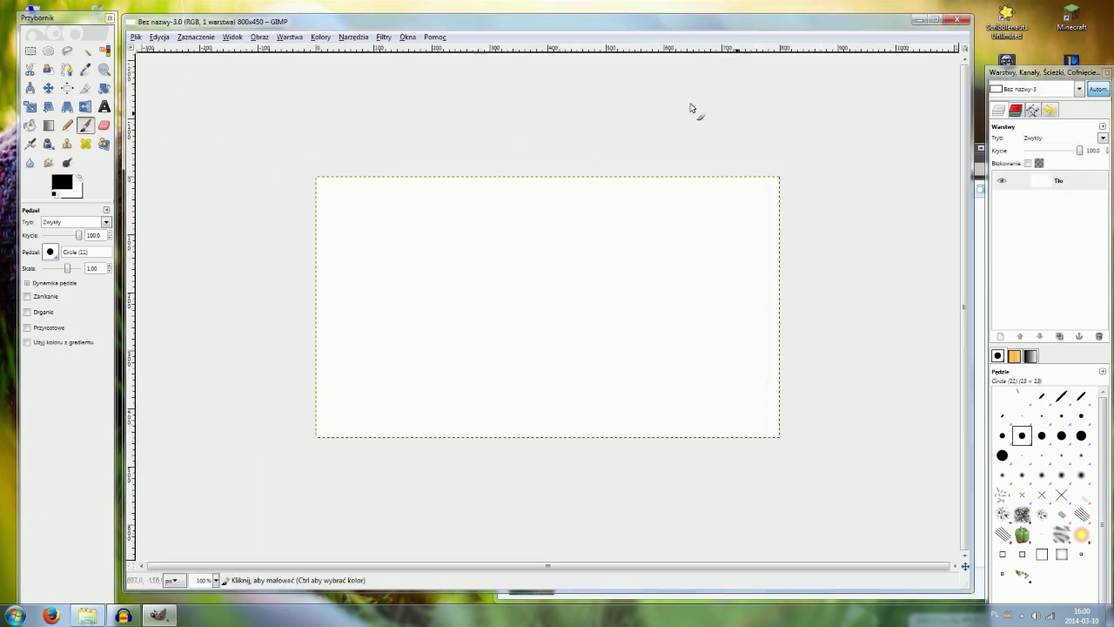
pyautogui.rightClick(1045, 180)
pyautogui.click(905, 201)
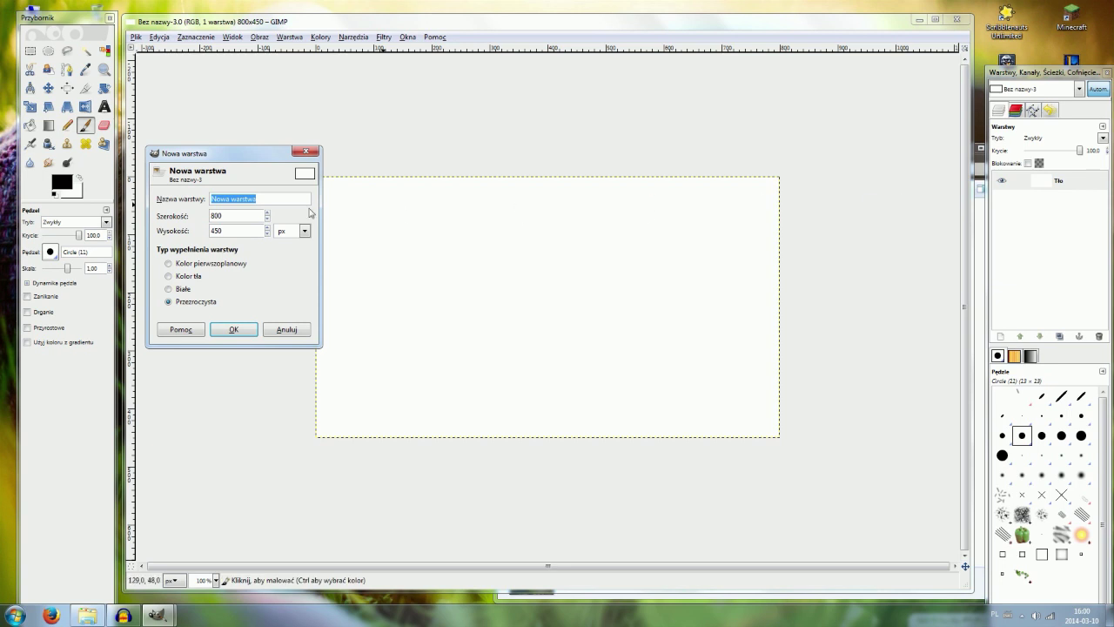
pyautogui.click(232, 327)
# Make a near-canvas selection and round its corners with a 13% radius.
pyautogui.click(196, 37)
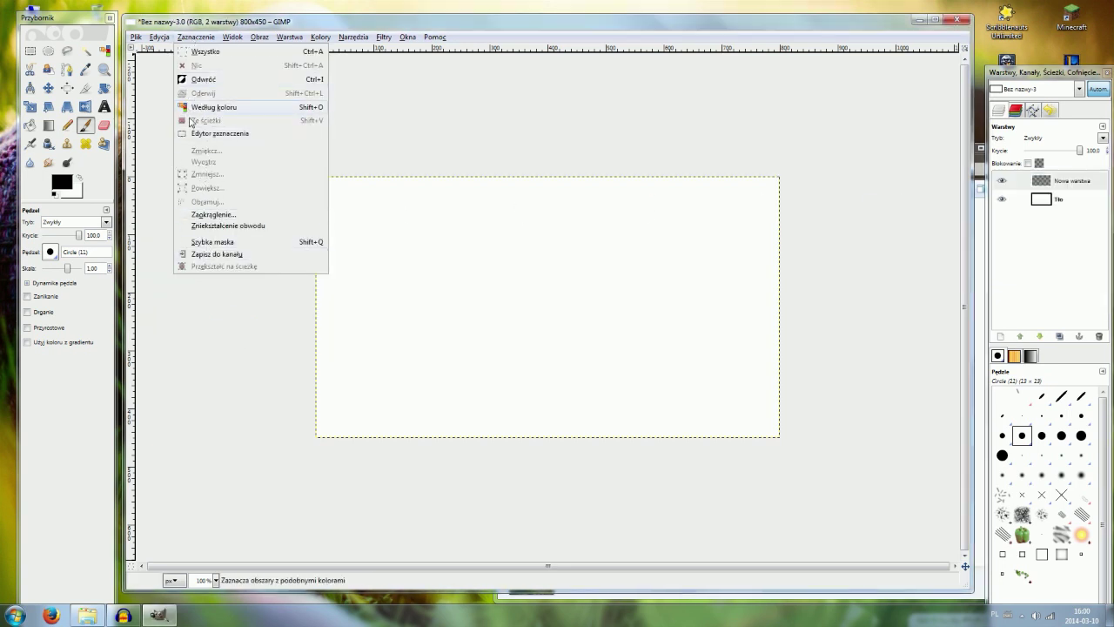
pyautogui.click(201, 49)
pyautogui.click(196, 37)
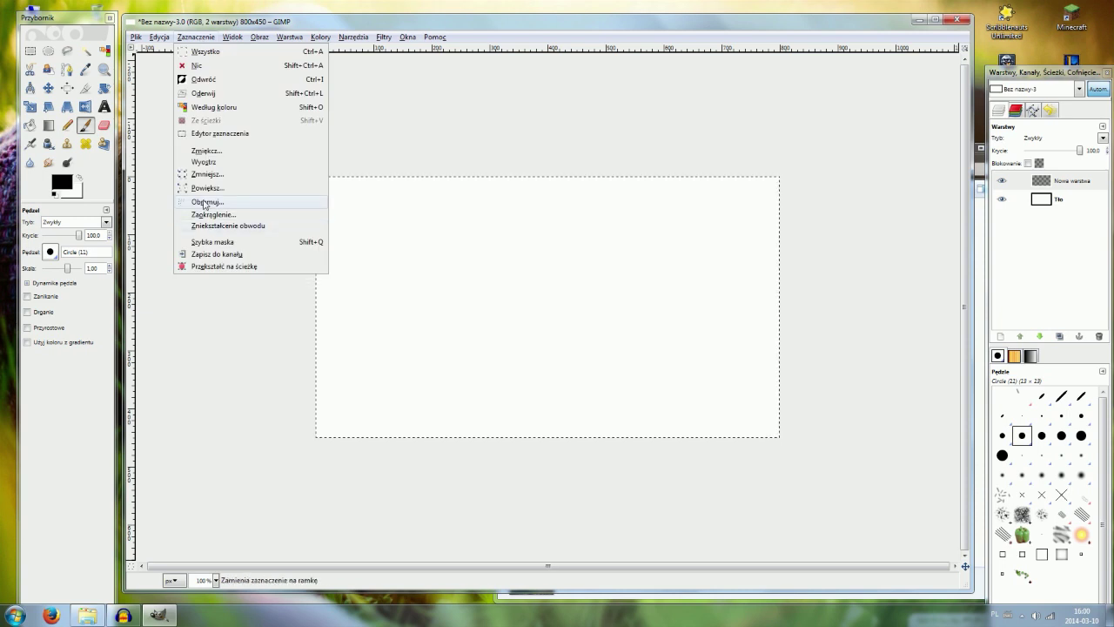
pyautogui.click(207, 174)
pyautogui.click(570, 361)
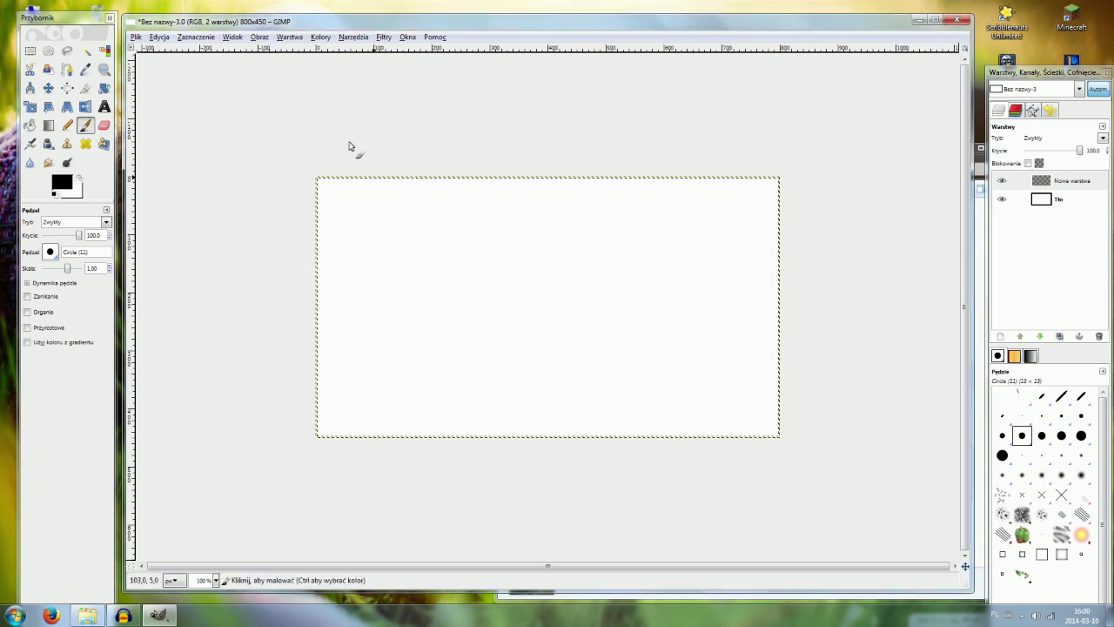
pyautogui.click(197, 37)
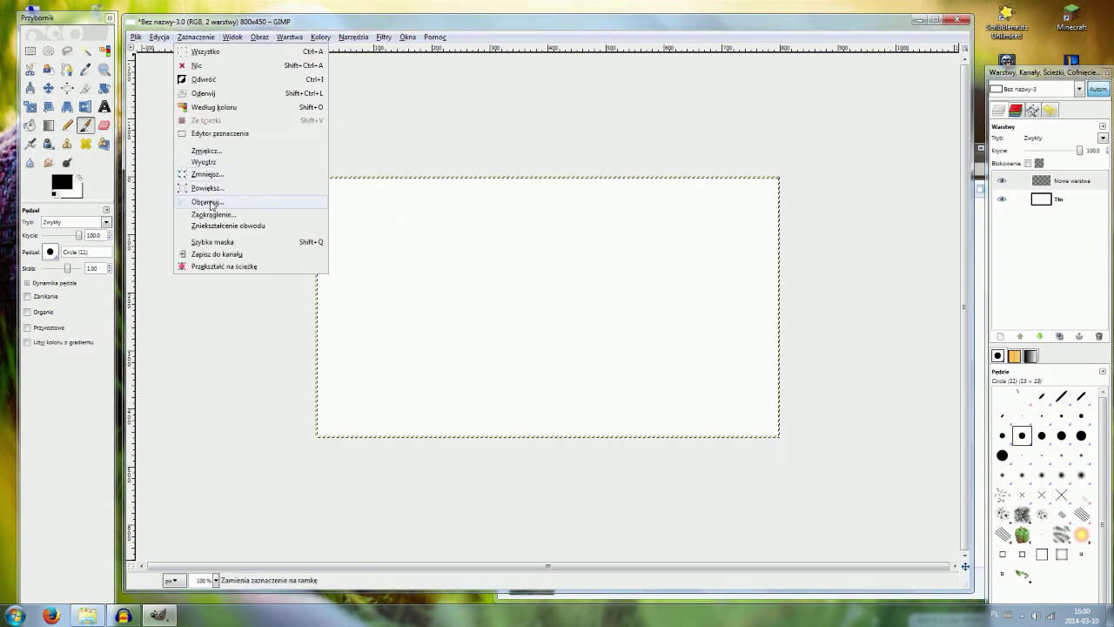
pyautogui.click(577, 241)
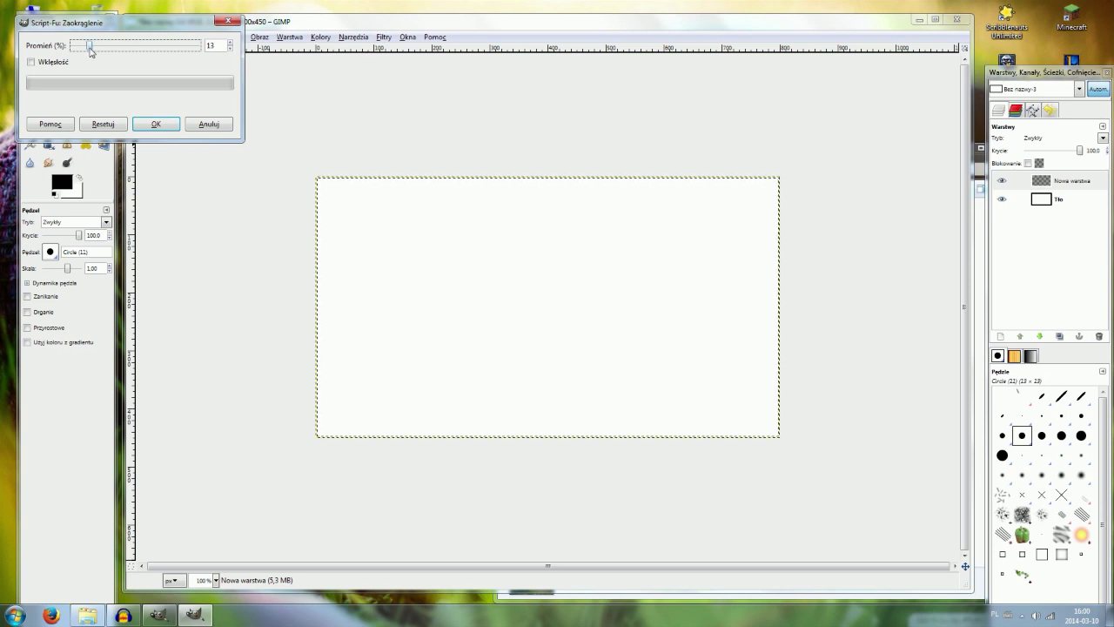
pyautogui.click(153, 129)
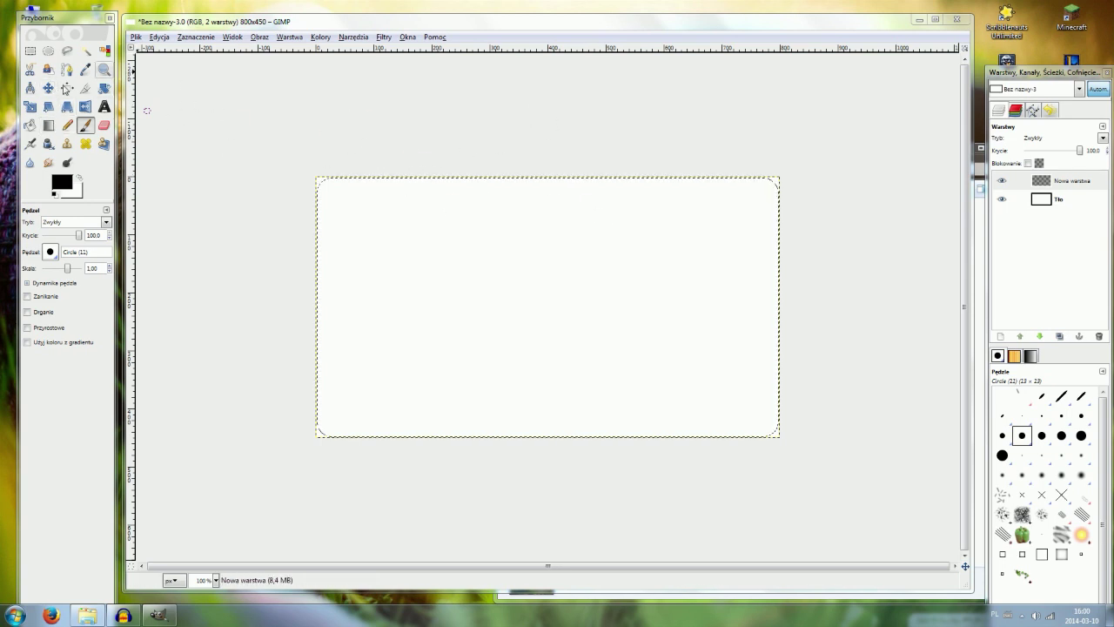
pyautogui.click(31, 125)
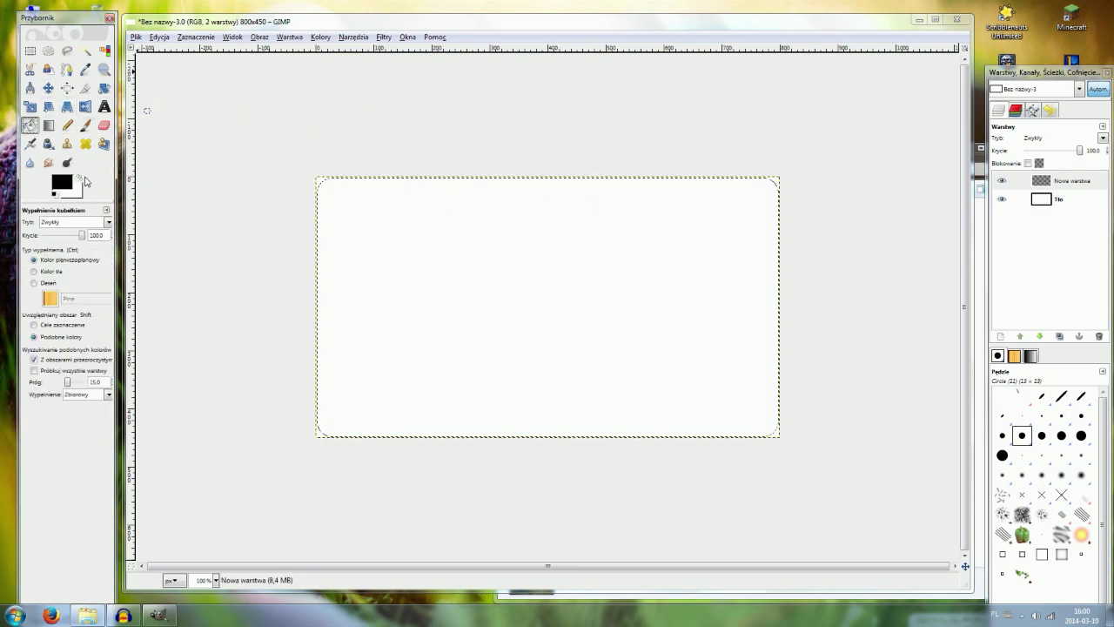
# Set the foreground colour to black and bucket-fill the rounded selection.
pyautogui.click(54, 182)
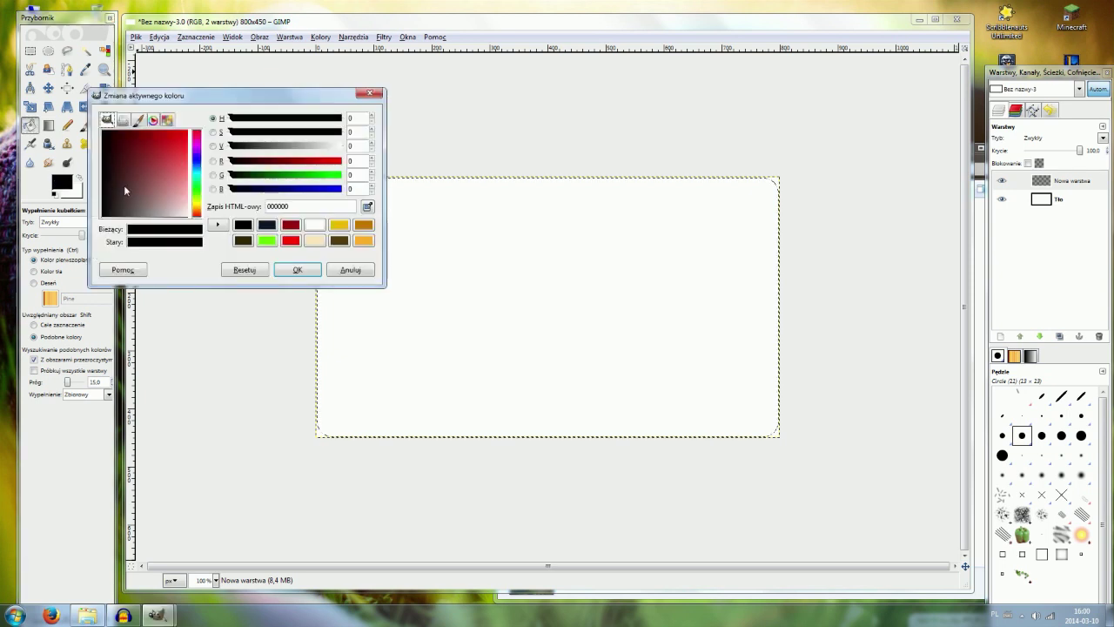
pyautogui.click(364, 225)
pyautogui.click(339, 227)
pyautogui.click(275, 237)
pyautogui.click(346, 226)
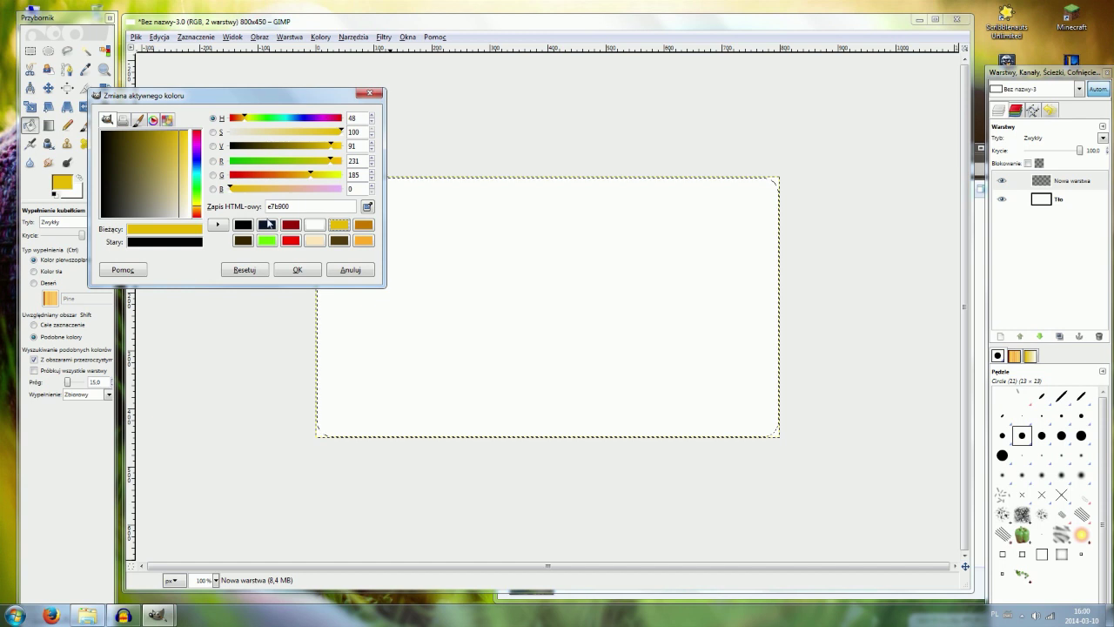
pyautogui.click(317, 226)
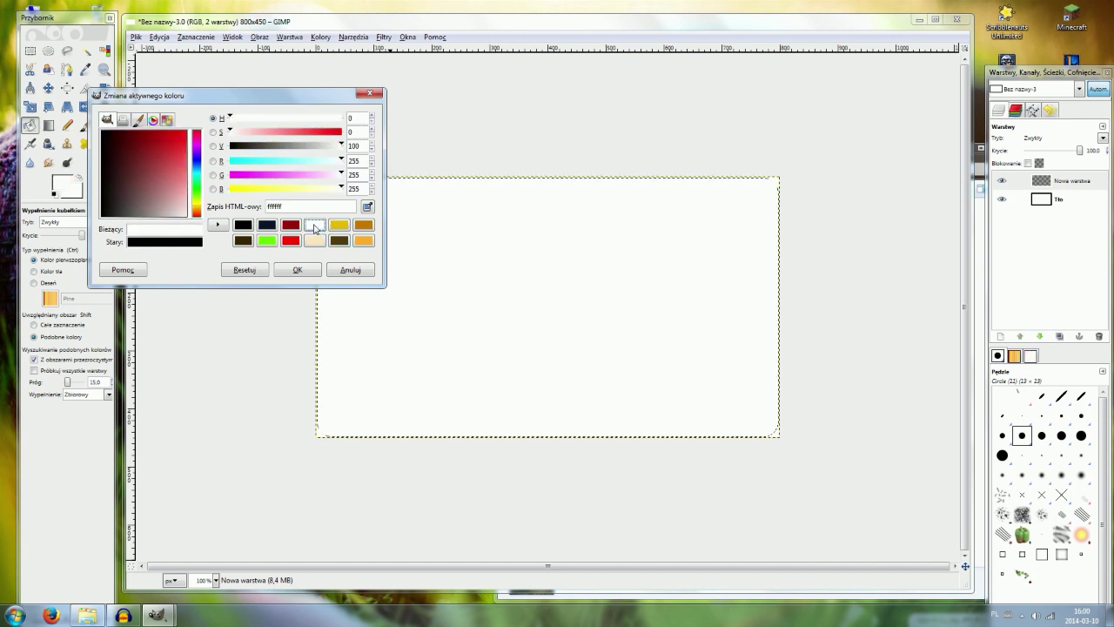
pyautogui.click(295, 269)
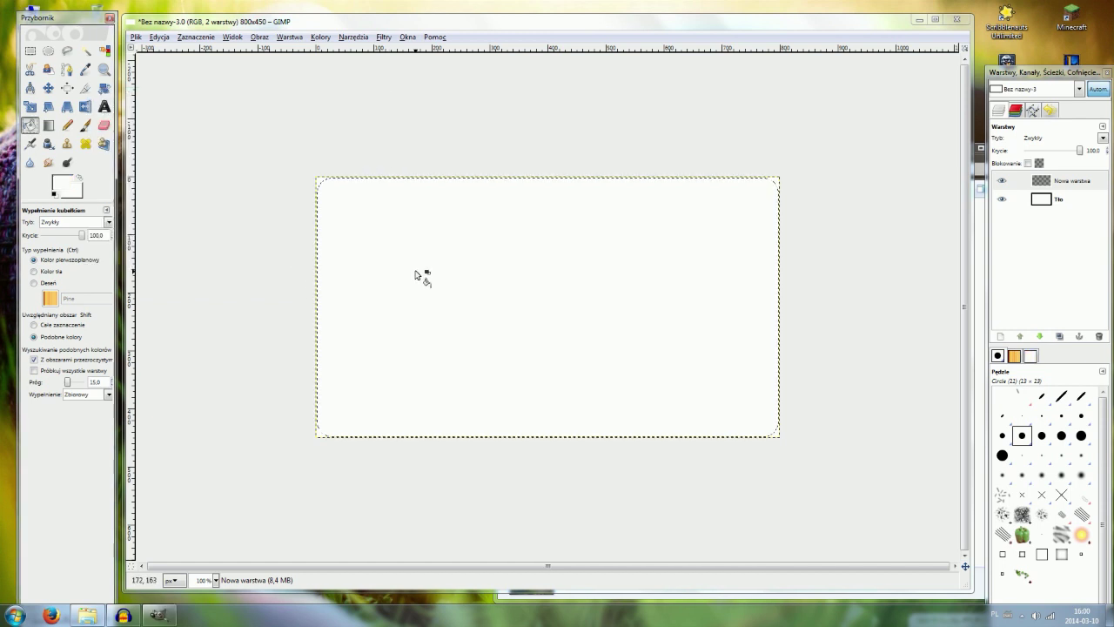
pyautogui.click(80, 191)
pyautogui.click(263, 226)
pyautogui.click(296, 268)
pyautogui.click(509, 273)
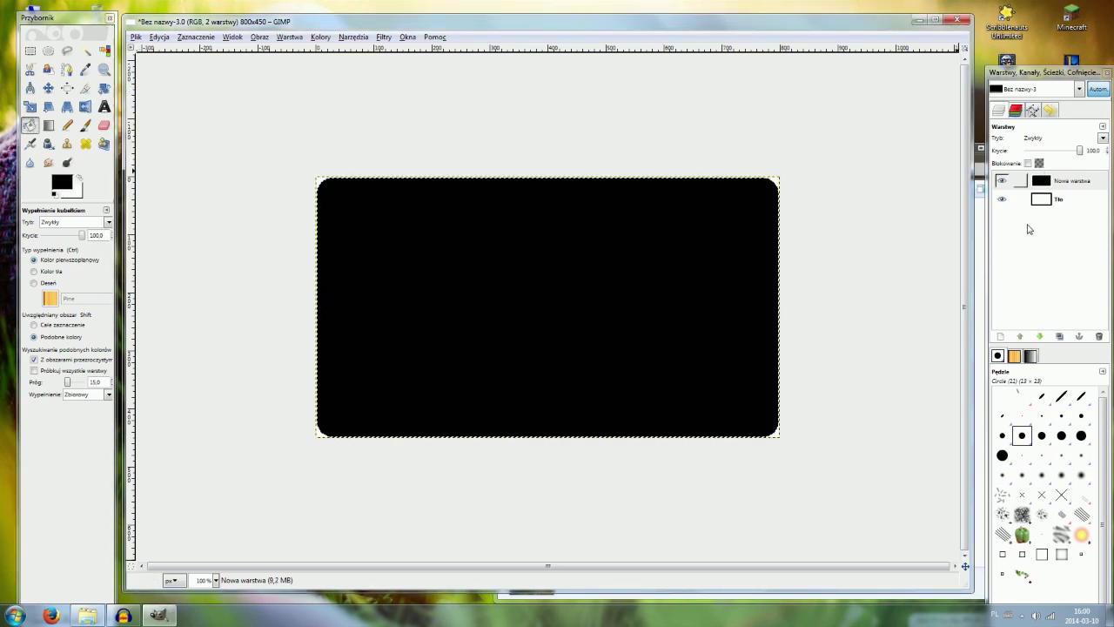
# Shrink the selection by 8 px and delete its inside, leaving a black frame.
pyautogui.click(193, 37)
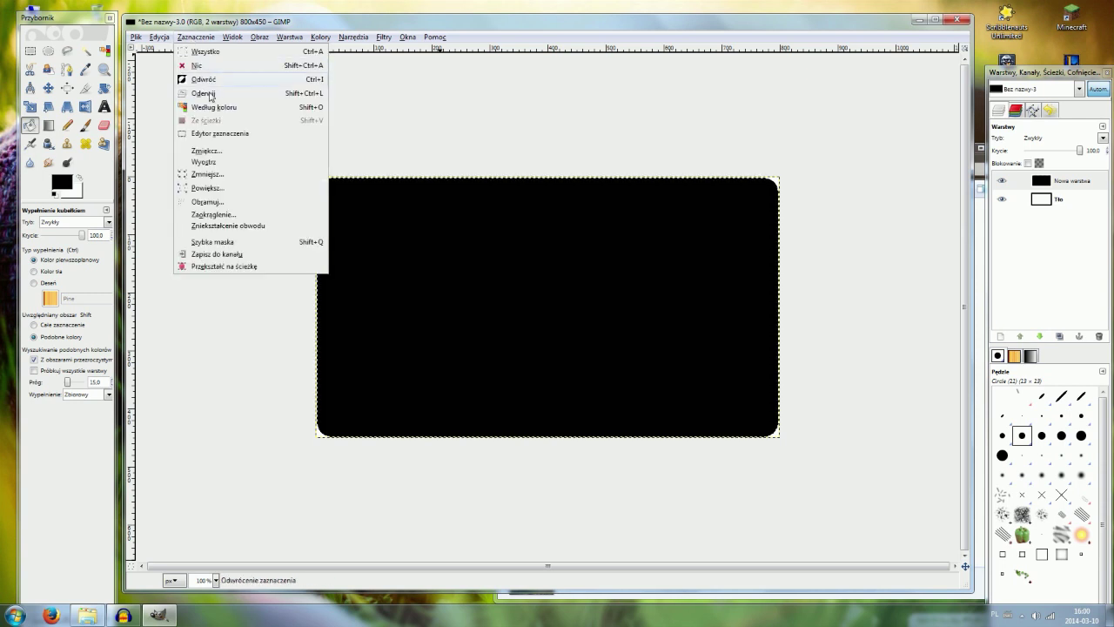
pyautogui.click(209, 174)
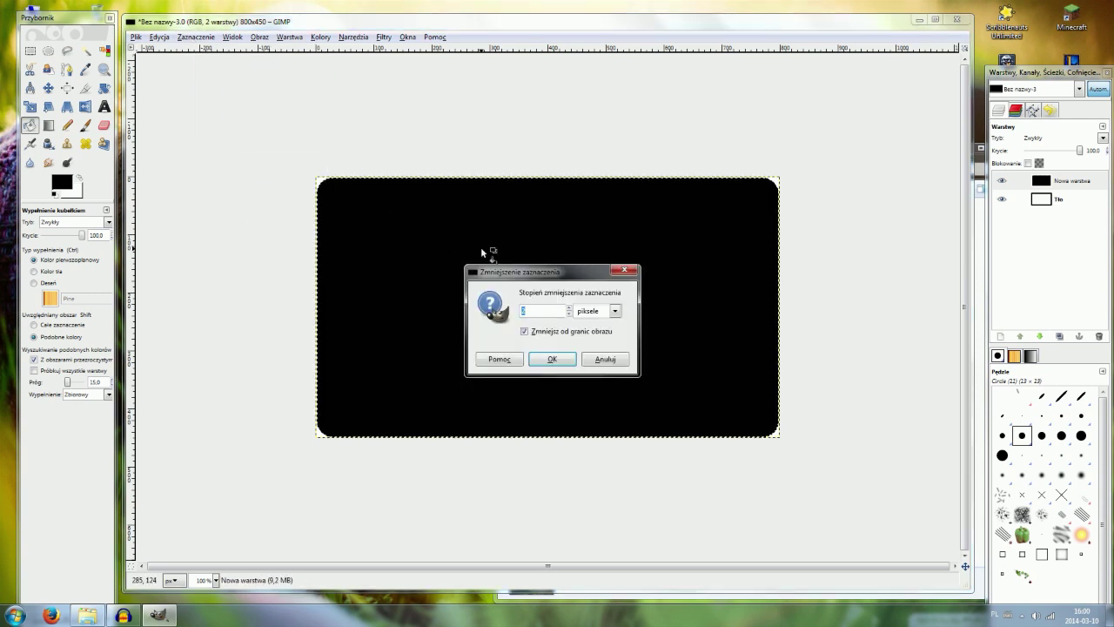
pyautogui.click(552, 357)
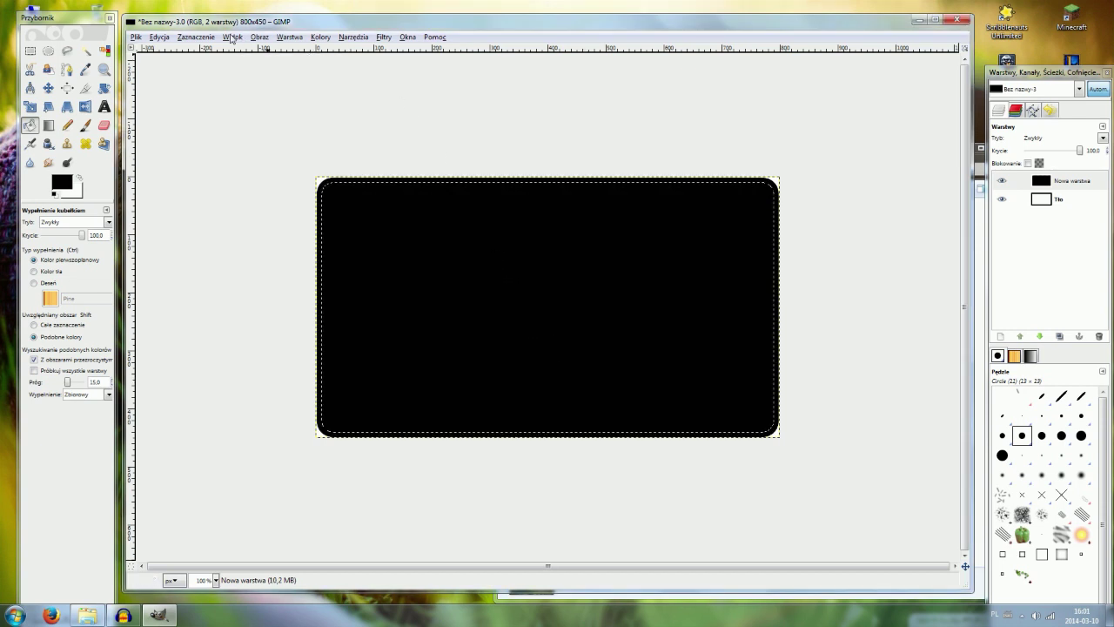
pyautogui.click(199, 37)
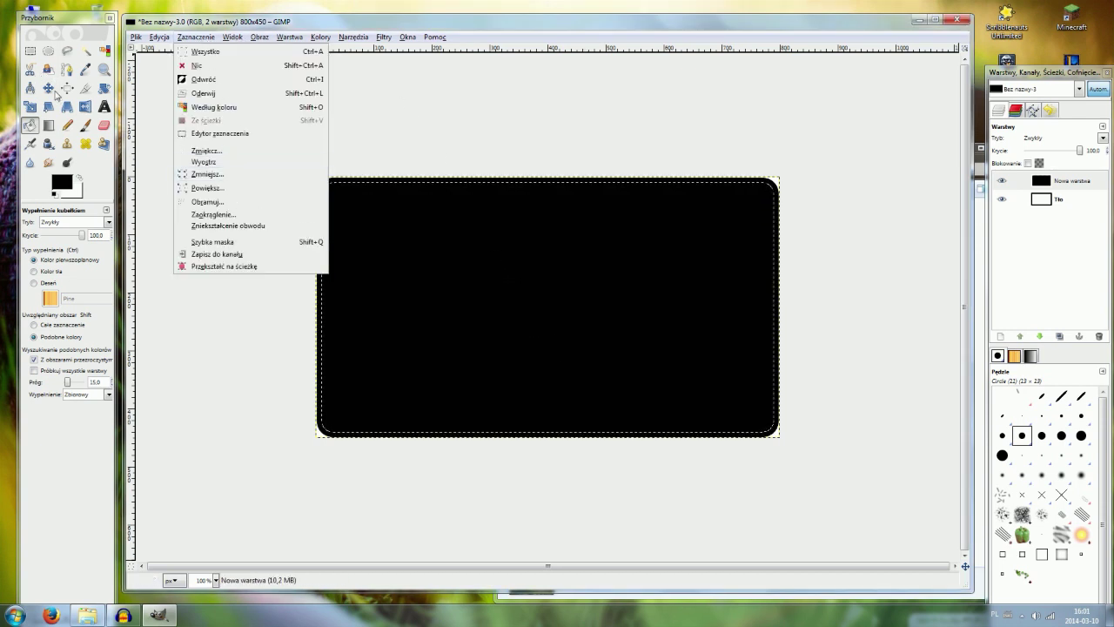
pyautogui.click(226, 36)
pyautogui.press('Delete')
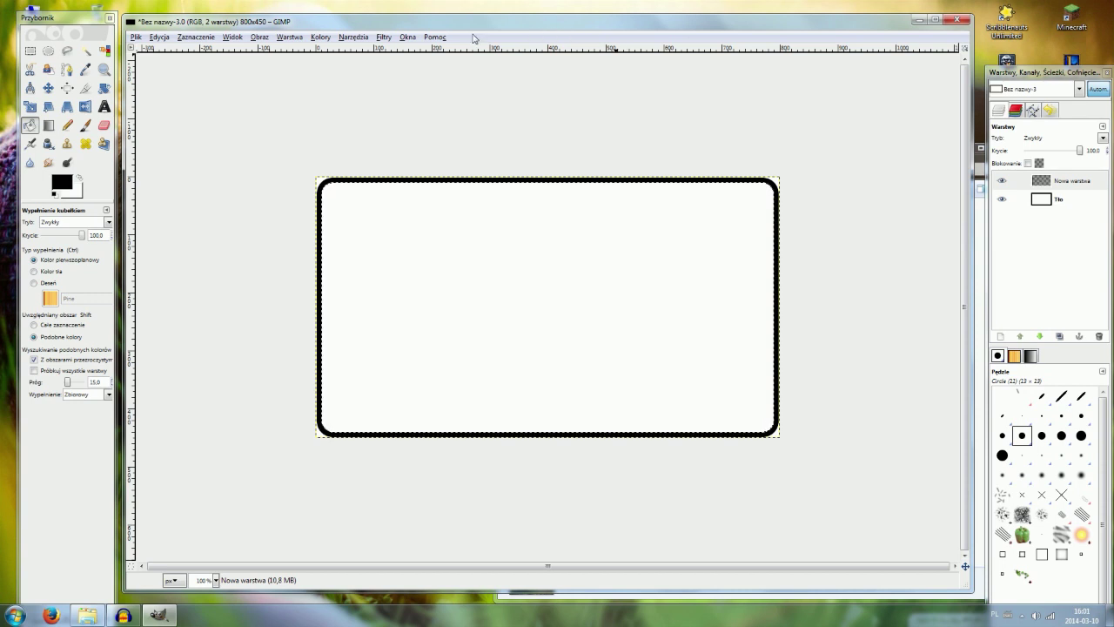
pyautogui.click(195, 37)
pyautogui.click(256, 102)
pyautogui.rightClick(1068, 180)
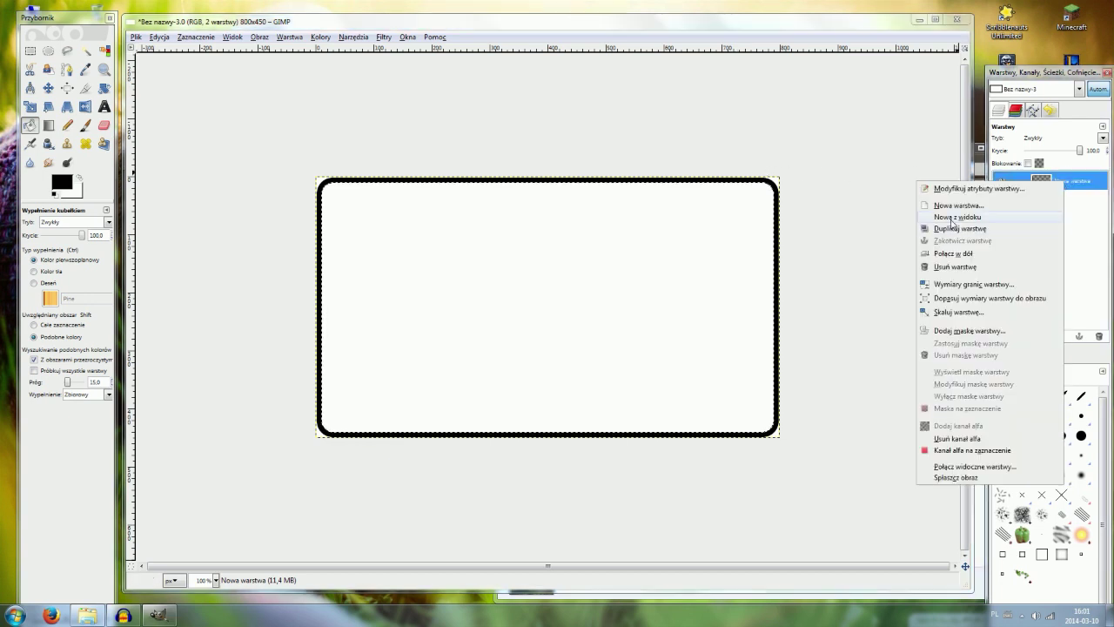
# Add layer Nowa warstwa#1 and fill the area inside the frame brown.
pyautogui.click(956, 211)
pyautogui.click(102, 199)
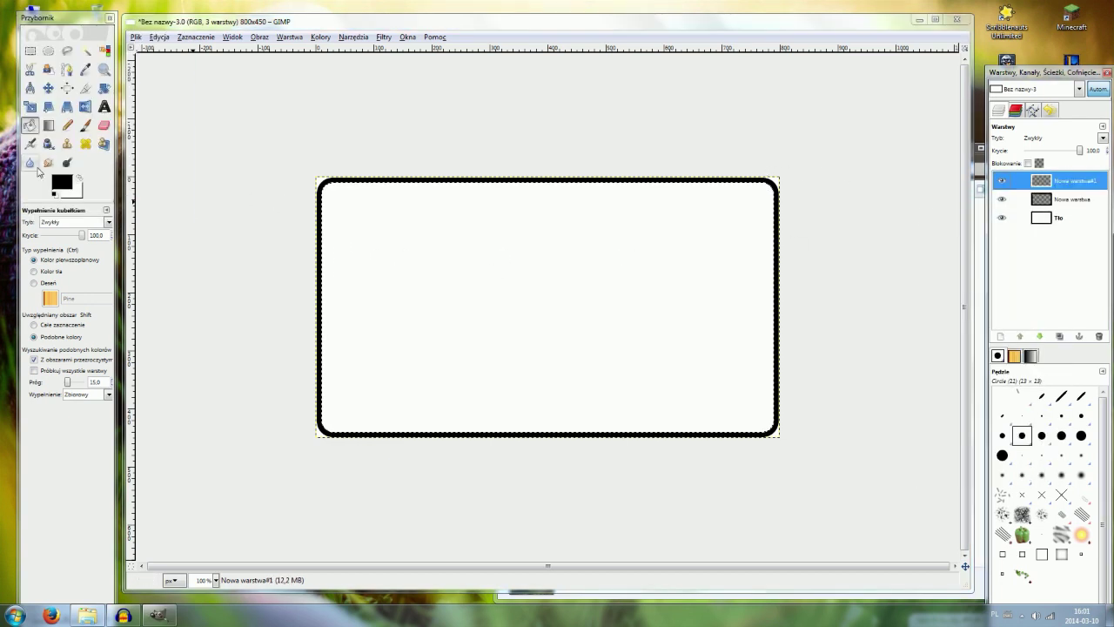
pyautogui.click(63, 183)
pyautogui.click(361, 228)
pyautogui.click(296, 270)
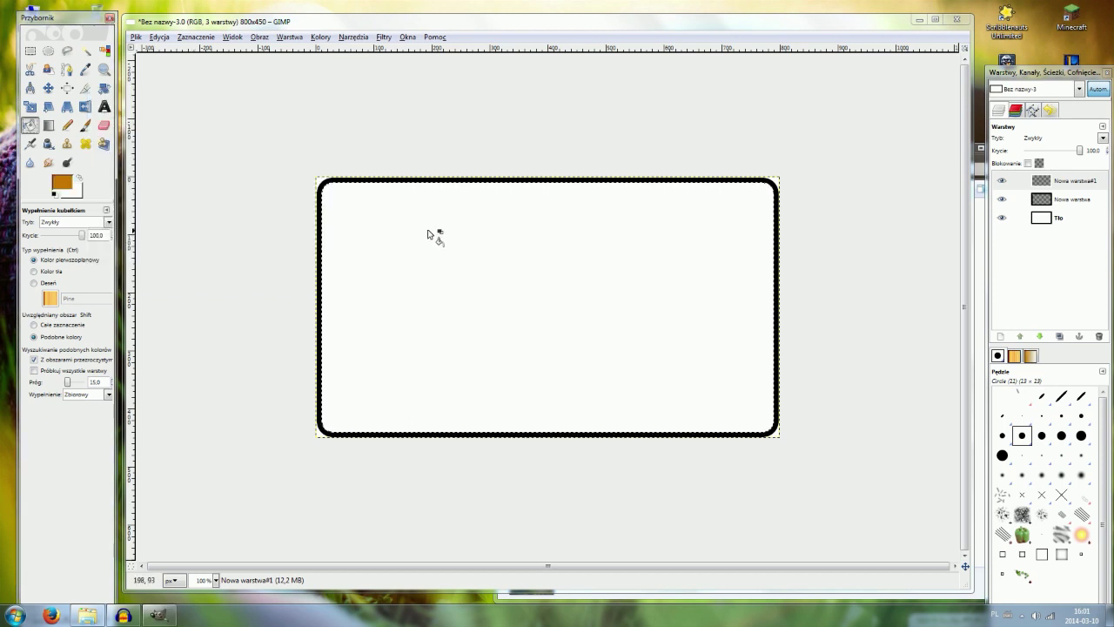
pyautogui.click(536, 219)
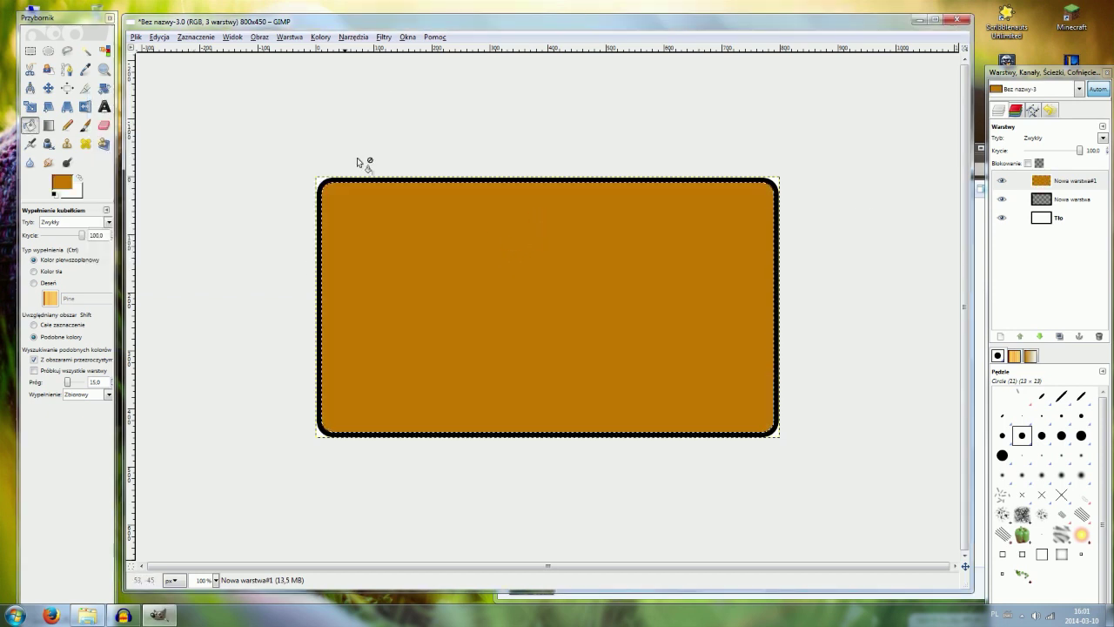
# Clear the selection and hide the brown Nowa warstwa#1 layer.
pyautogui.click(196, 37)
pyautogui.click(225, 72)
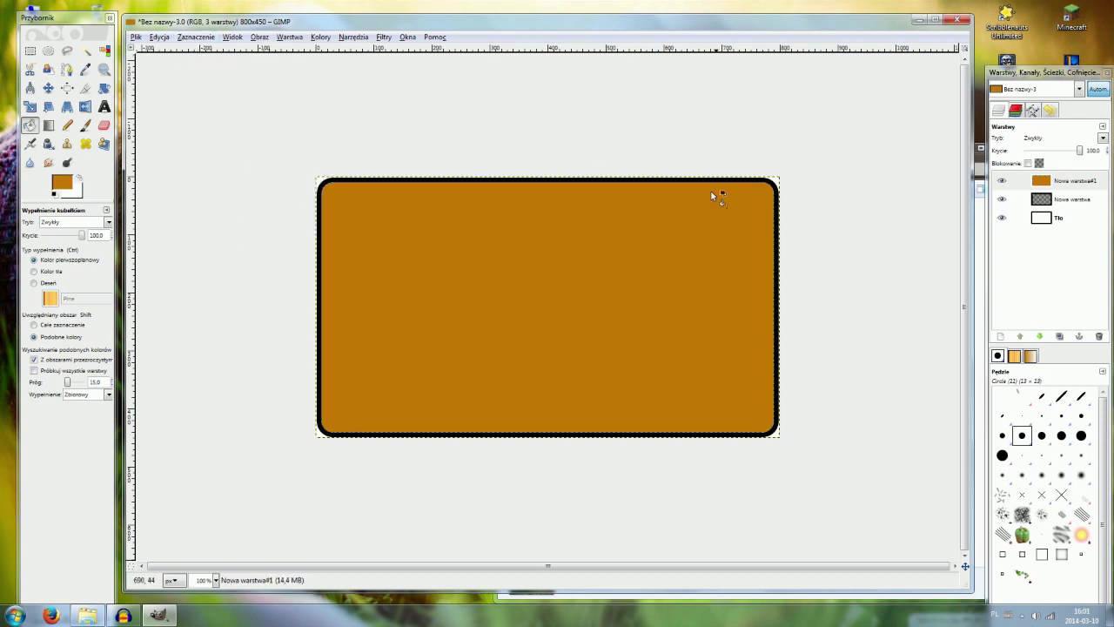
pyautogui.click(1040, 182)
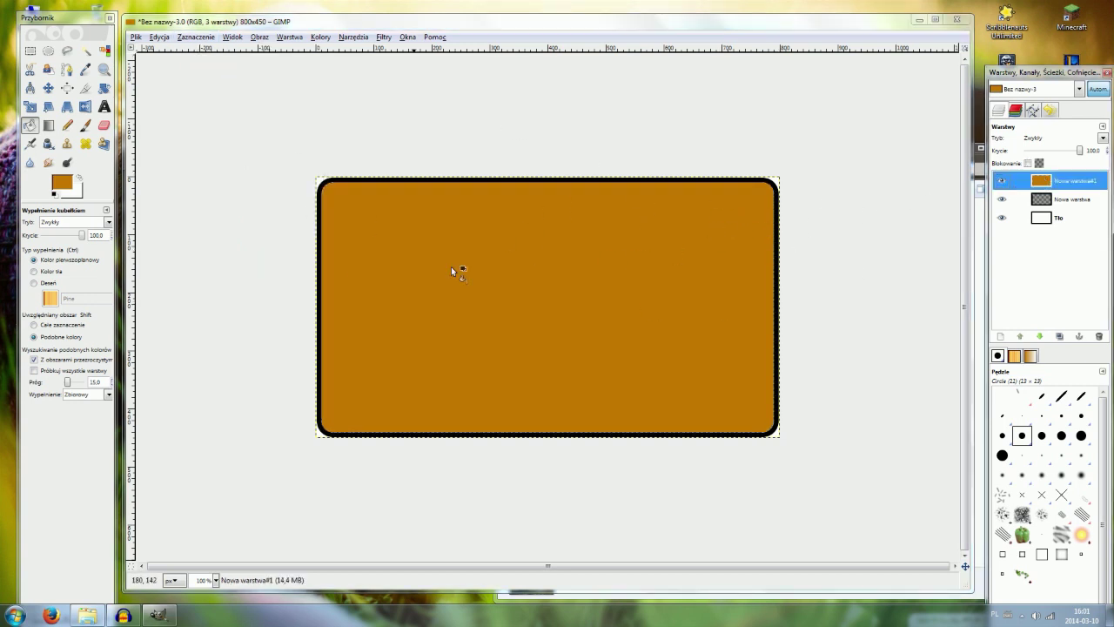
pyautogui.click(1001, 180)
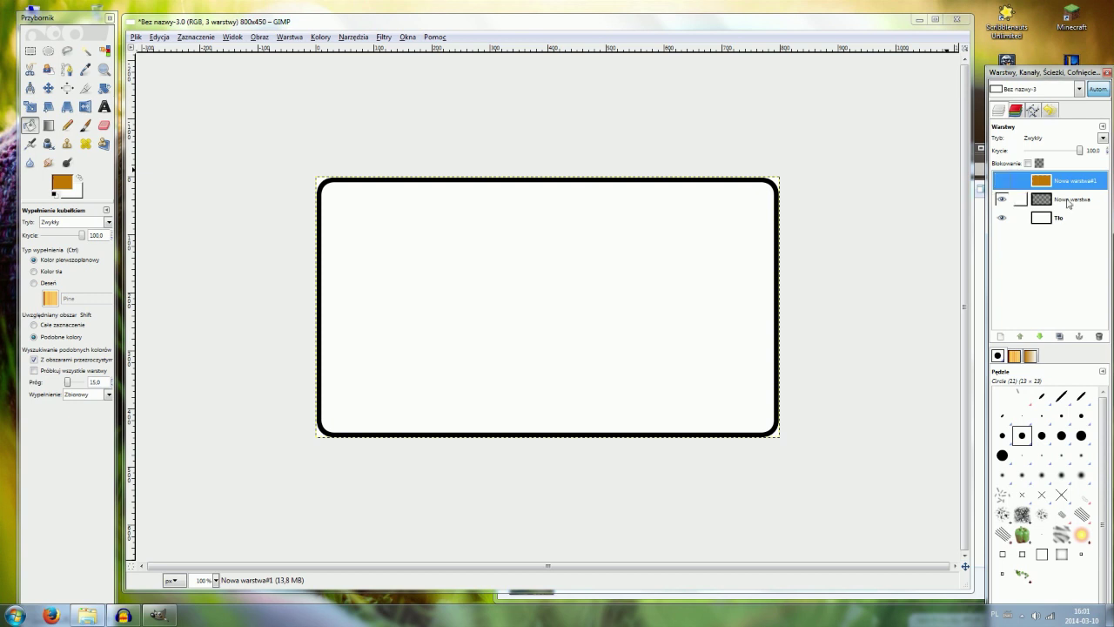
# Preview Colorize hue tints on the border layer, then cancel to keep it black.
pyautogui.click(1018, 199)
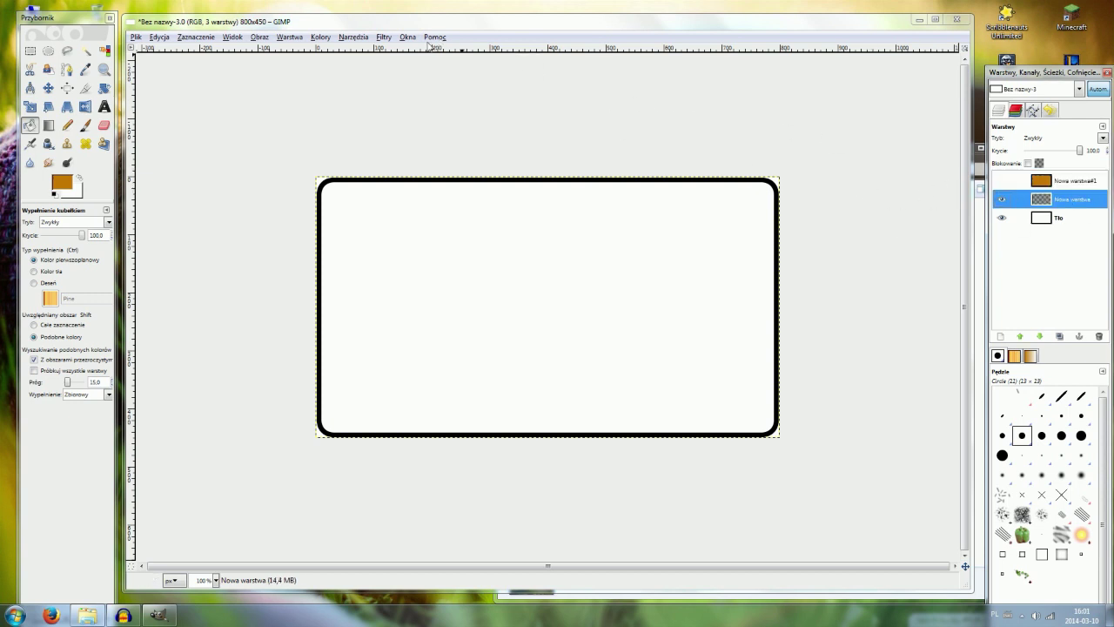
pyautogui.click(388, 39)
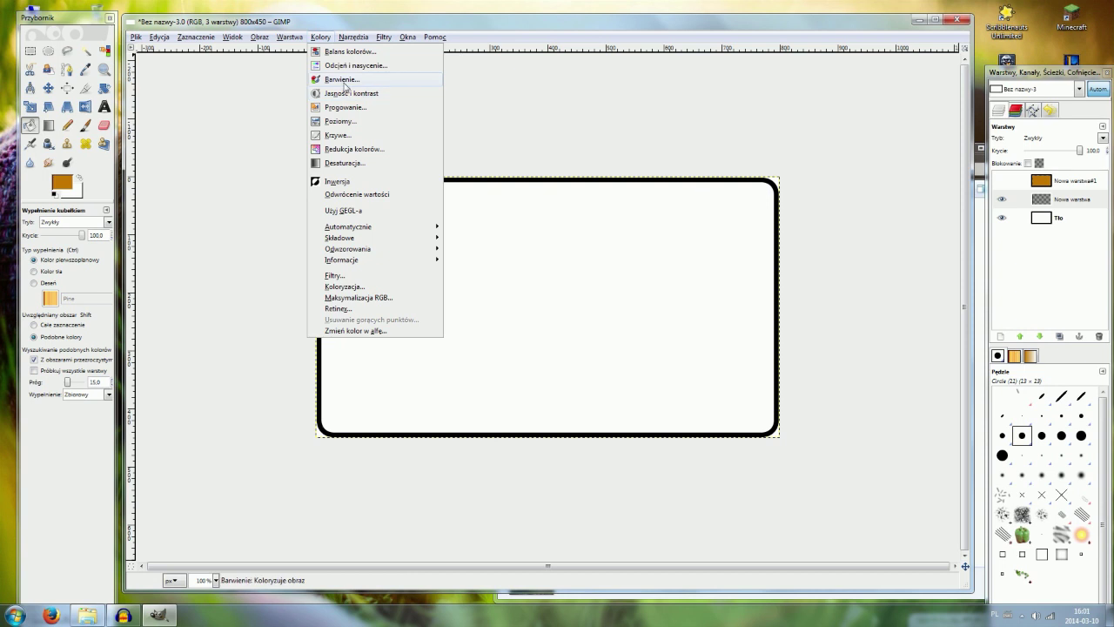
pyautogui.click(341, 79)
pyautogui.click(716, 126)
pyautogui.moveTo(714, 125)
pyautogui.mouseDown()
pyautogui.moveTo(757, 154)
pyautogui.moveTo(774, 125)
pyautogui.mouseUp()
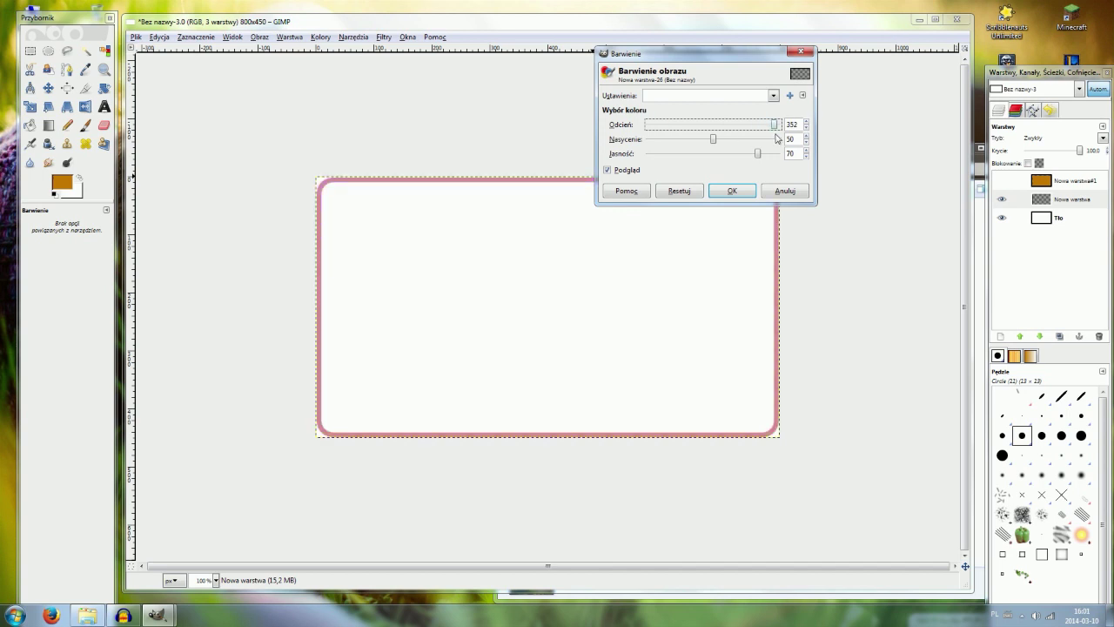
pyautogui.click(788, 192)
# Turn the Nowa warstwa border layer's alpha into the selection.
pyautogui.click(1063, 200)
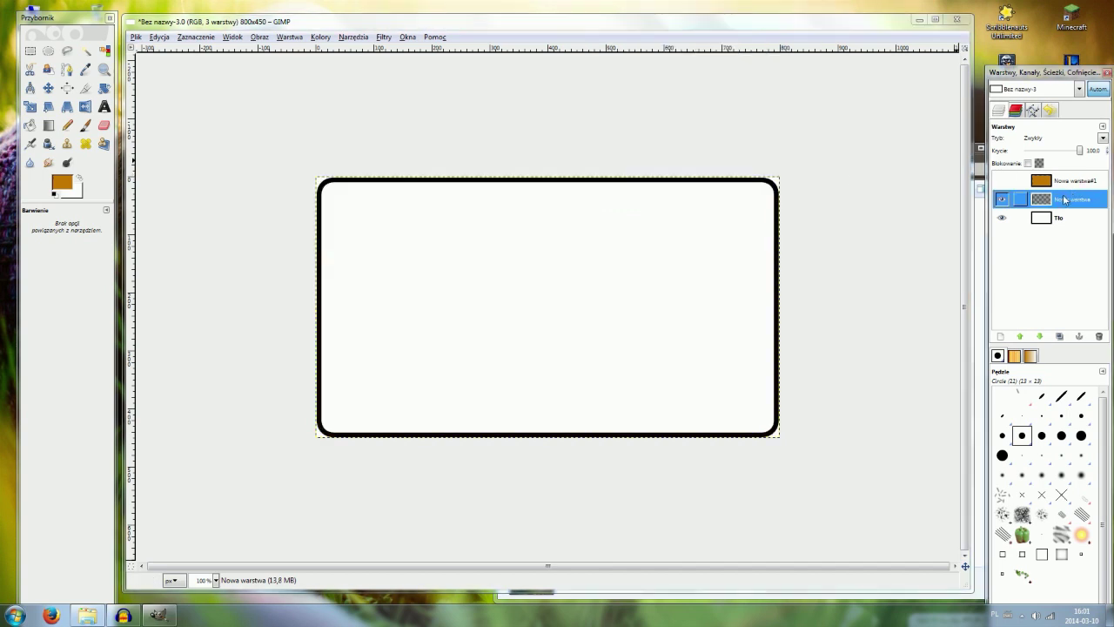
pyautogui.rightClick(1059, 201)
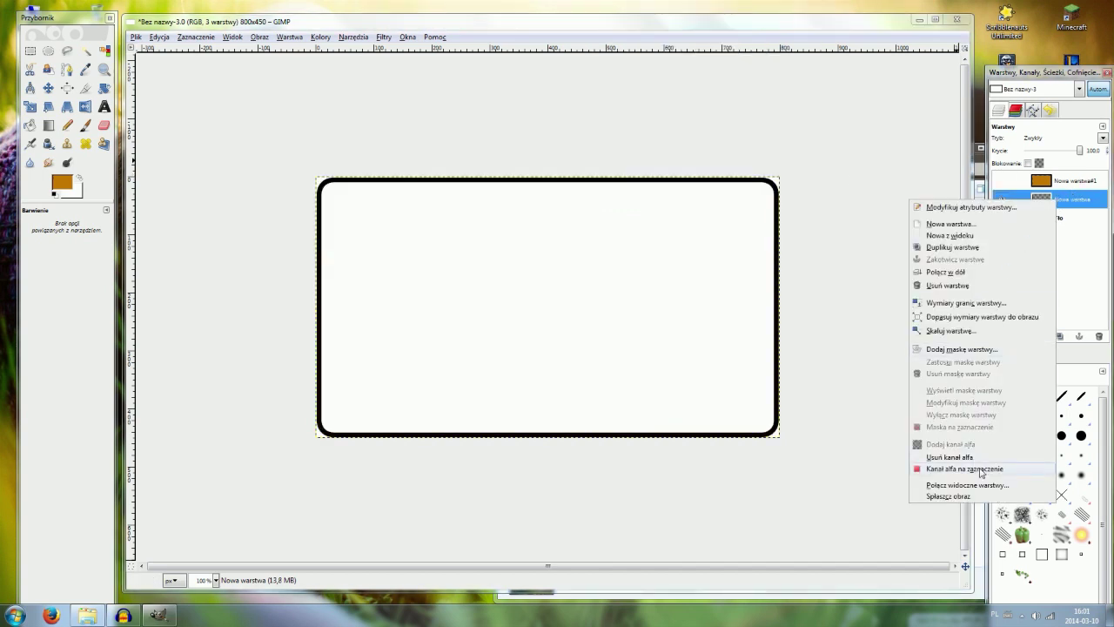
pyautogui.click(980, 470)
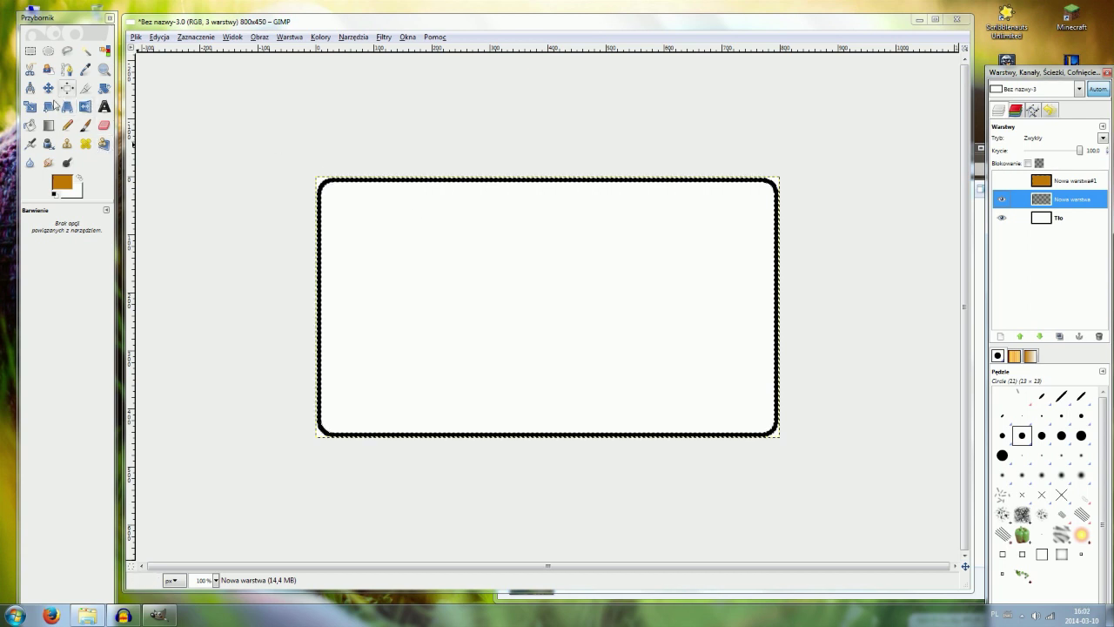
# Try a Brushed Aluminium gradient on the border selection, then undo it.
pyautogui.click(48, 125)
pyautogui.click(71, 254)
pyautogui.scroll(-3, 94, 323)
pyautogui.scroll(-4, 122, 326)
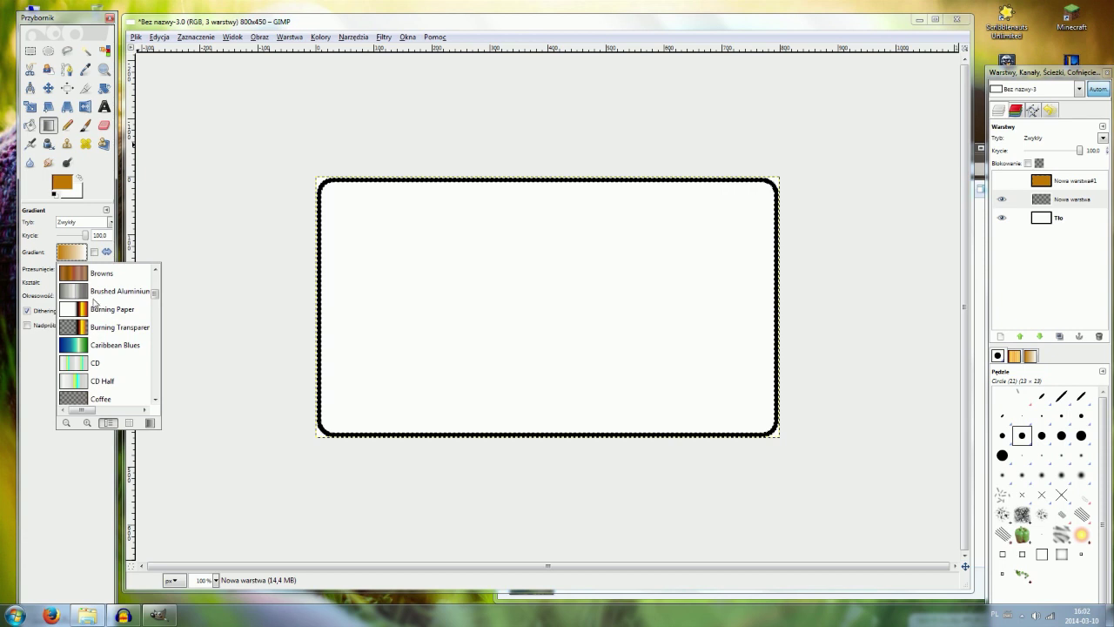
pyautogui.click(94, 292)
pyautogui.moveTo(479, 444); pyautogui.dragTo(461, 179)
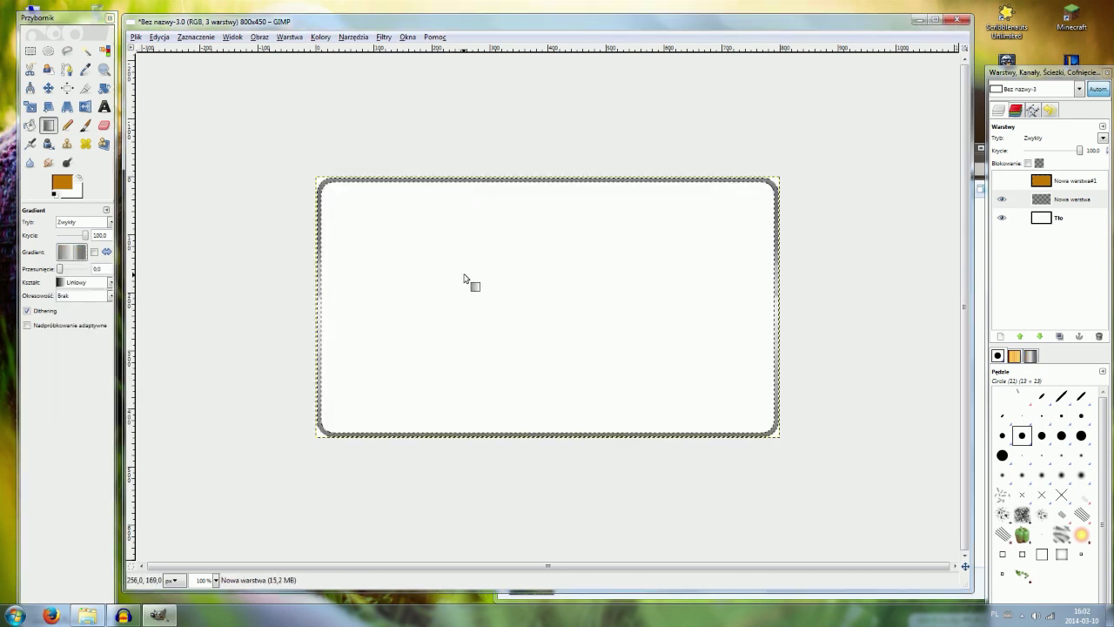
pyautogui.moveTo(298, 286); pyautogui.dragTo(752, 283)
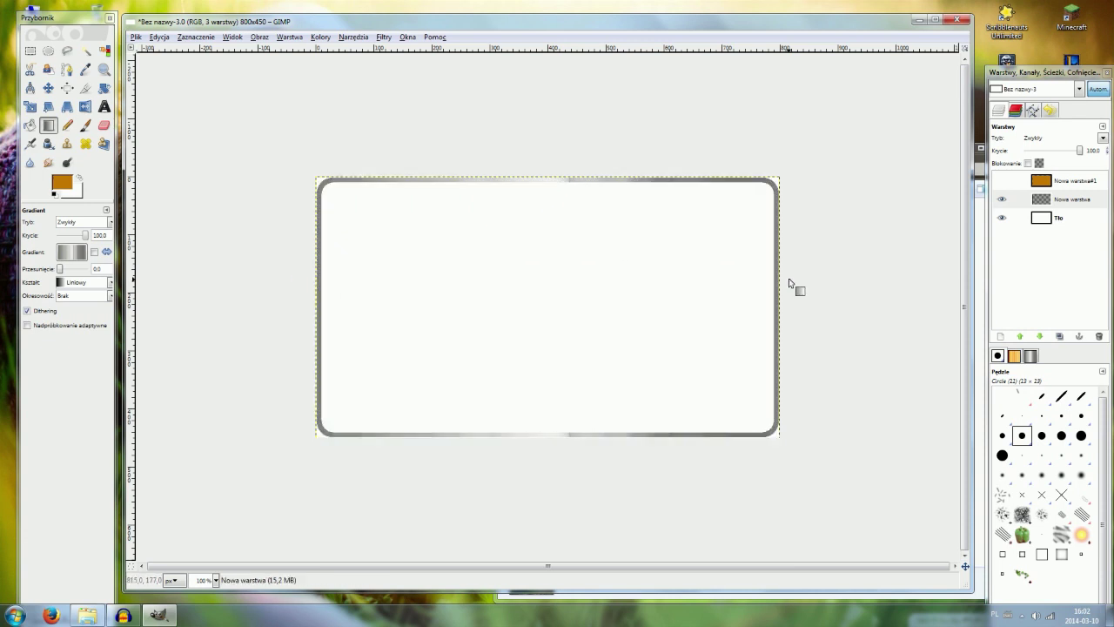
pyautogui.hotkey('ctrl', 'z')
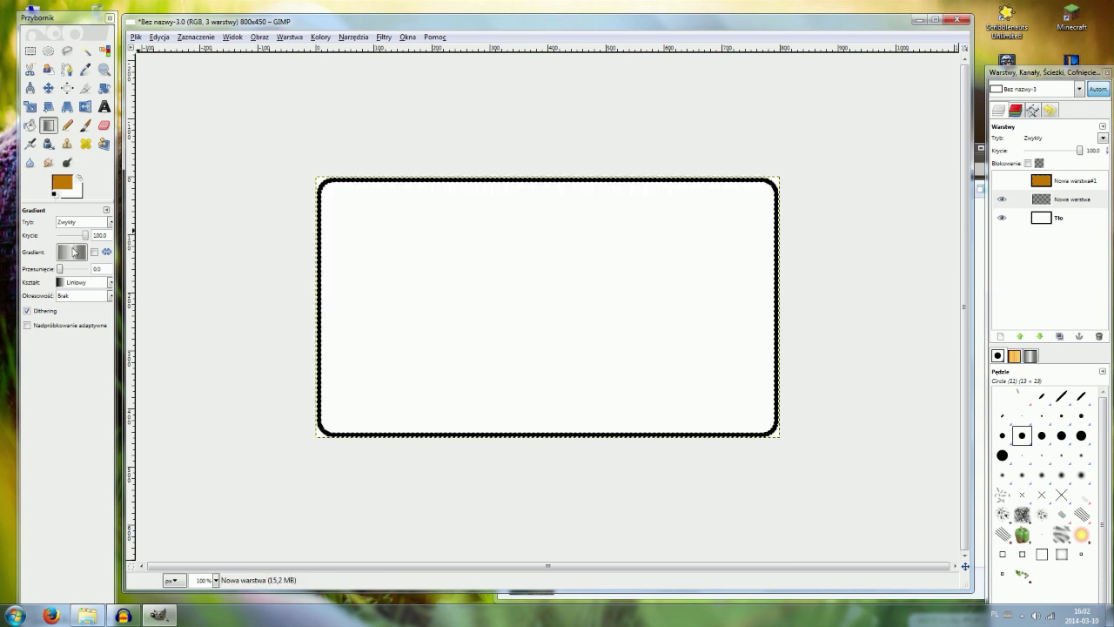
# Fill the border with a bottom-to-top Golden gradient and deselect.
pyautogui.click(72, 251)
pyautogui.scroll(-3, 115, 309)
pyautogui.scroll(-3, 115, 309)
pyautogui.scroll(-3, 137, 299)
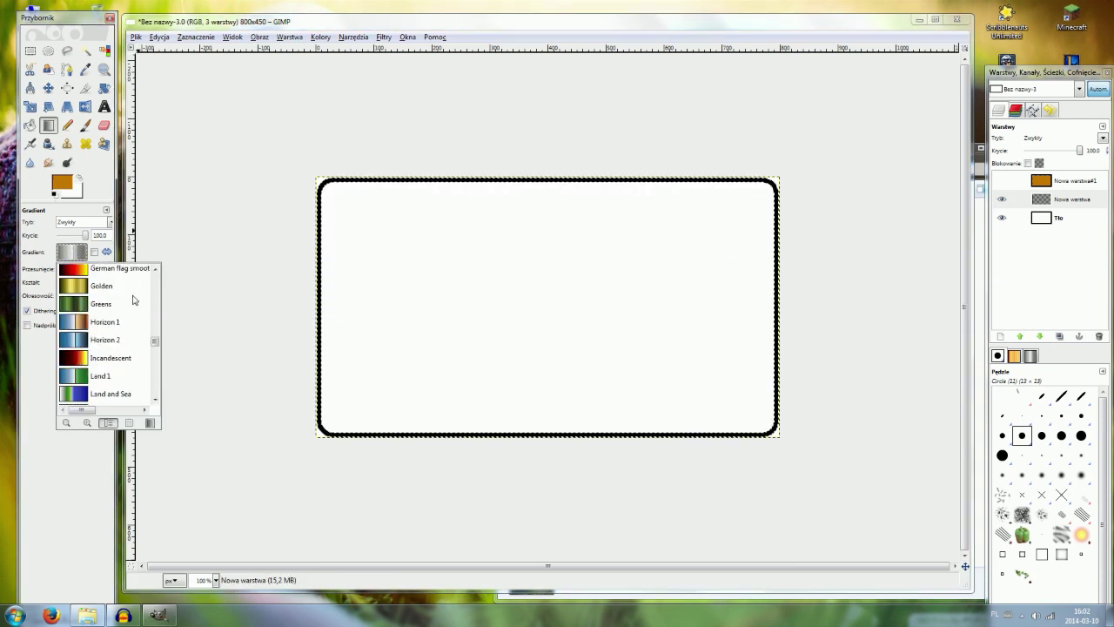
pyautogui.doubleClick(101, 310)
pyautogui.moveTo(394, 441); pyautogui.dragTo(406, 172)
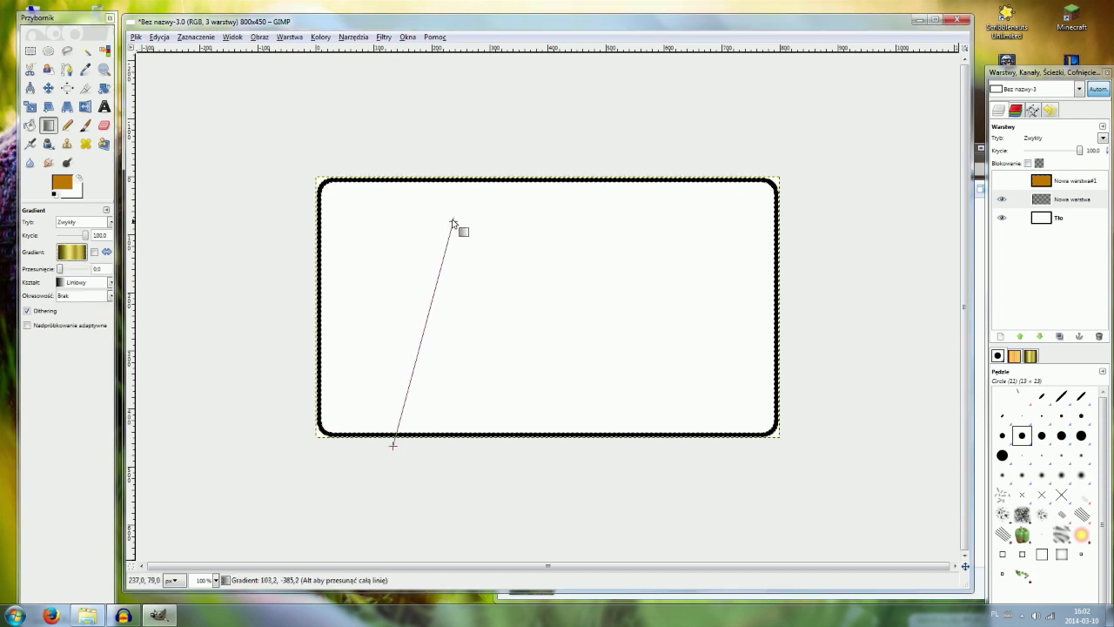
pyautogui.hotkey('ctrl', 'z')
pyautogui.moveTo(443, 522); pyautogui.dragTo(443, 165)
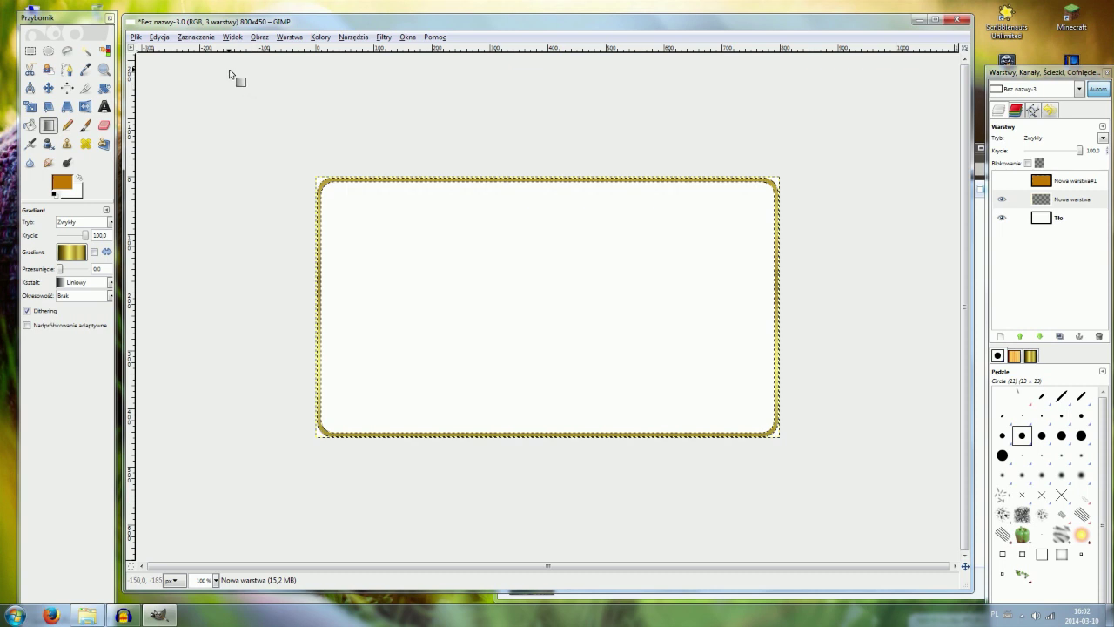
pyautogui.click(184, 36)
pyautogui.click(213, 64)
pyautogui.scroll(1, 291, 249)
pyautogui.scroll(1, 261, 253)
pyautogui.scroll(-1, 265, 254)
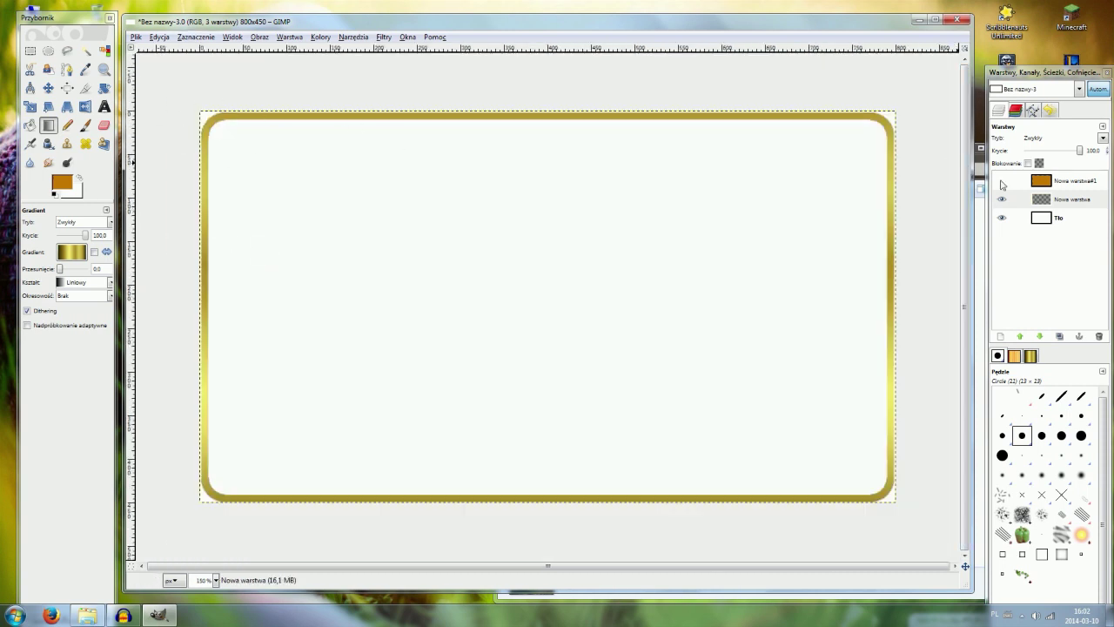
# Duplicate the golden border layer and colorize the lower copy black with Lightness -100.
pyautogui.click(1049, 199)
pyautogui.rightClick(1052, 199)
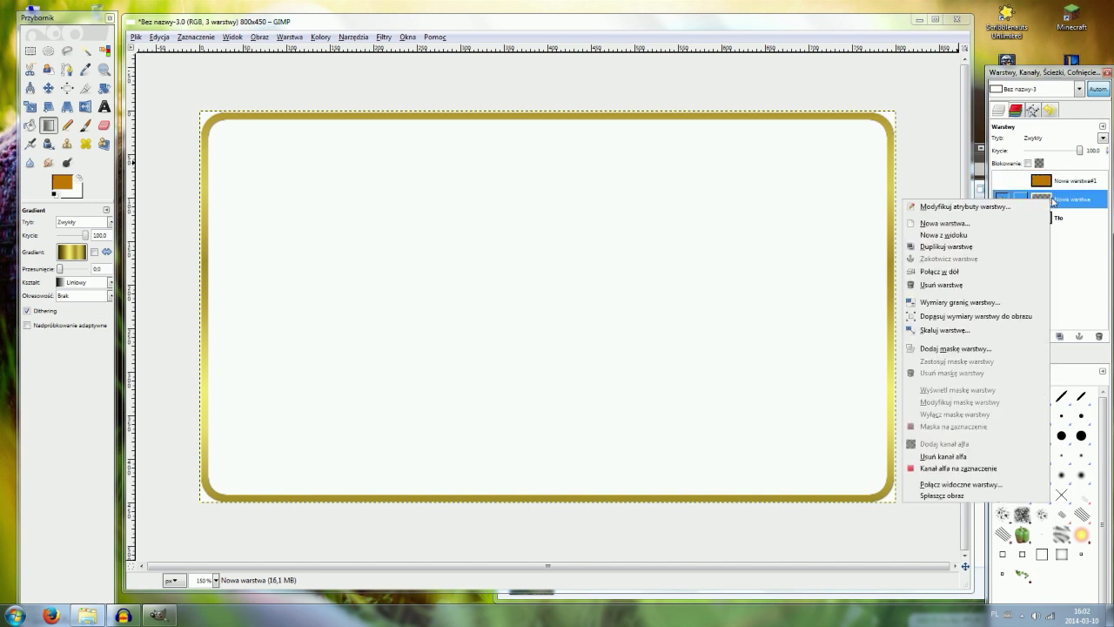
pyautogui.click(947, 247)
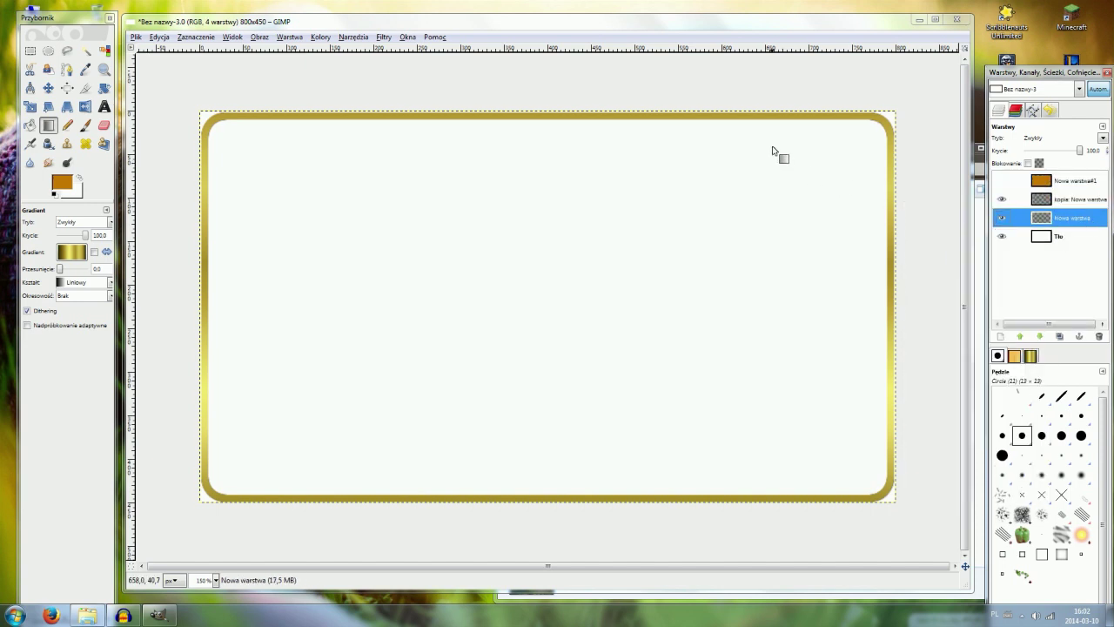
pyautogui.click(383, 37)
pyautogui.click(315, 42)
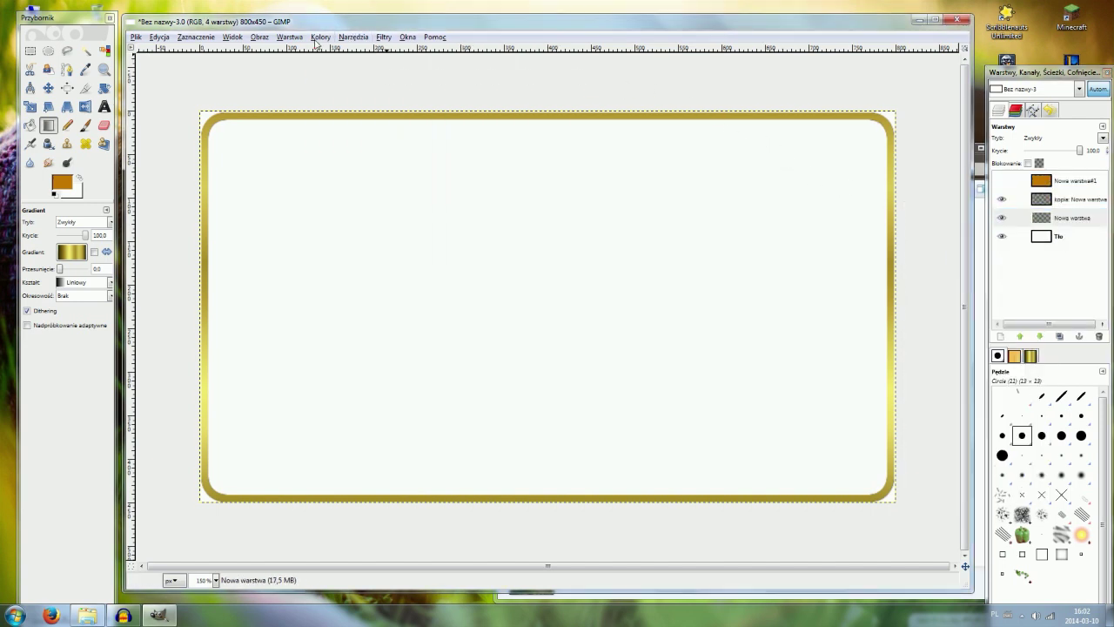
pyautogui.click(320, 37)
pyautogui.click(348, 77)
pyautogui.moveTo(712, 154); pyautogui.dragTo(450, 160)
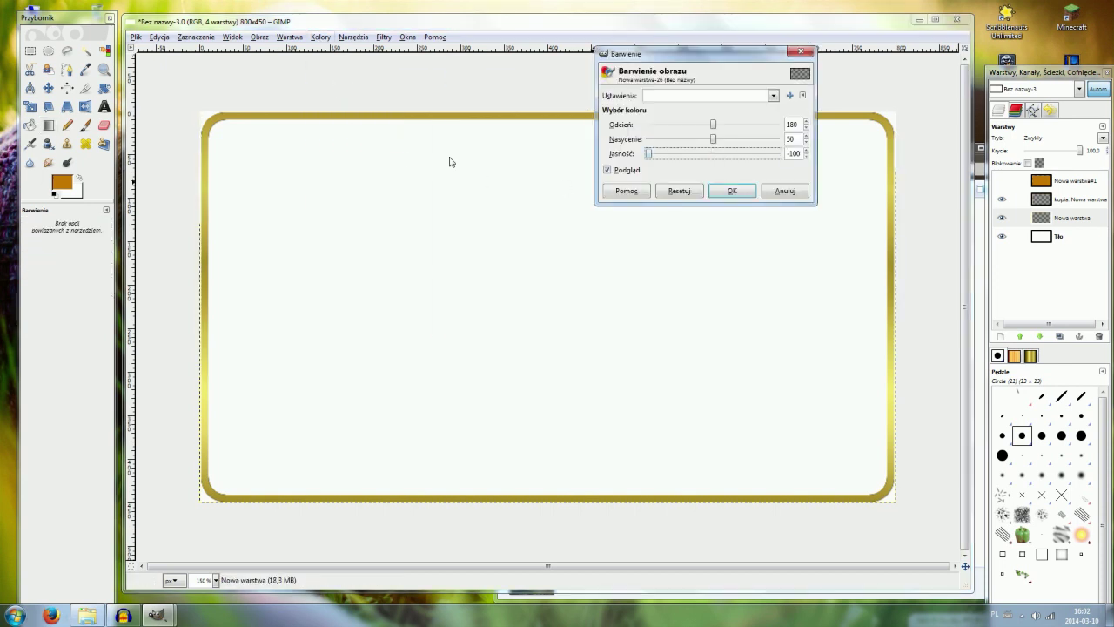
pyautogui.click(758, 190)
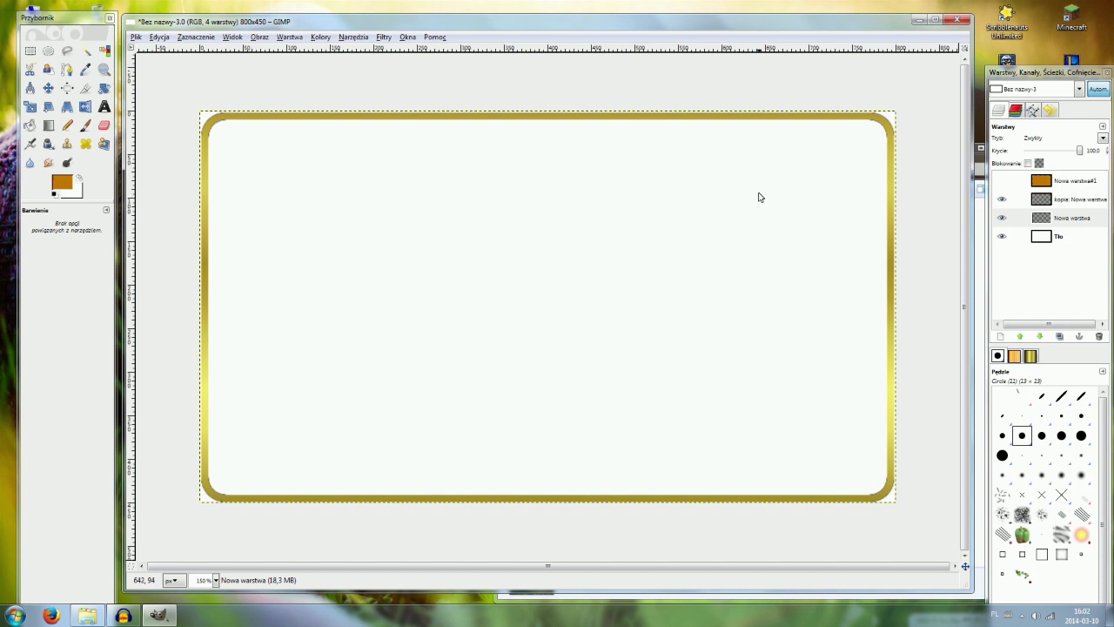
# Apply a 2 px Gaussian blur to the black copy.
pyautogui.click(383, 36)
pyautogui.click(294, 209)
pyautogui.write('2')
pyautogui.click(104, 242)
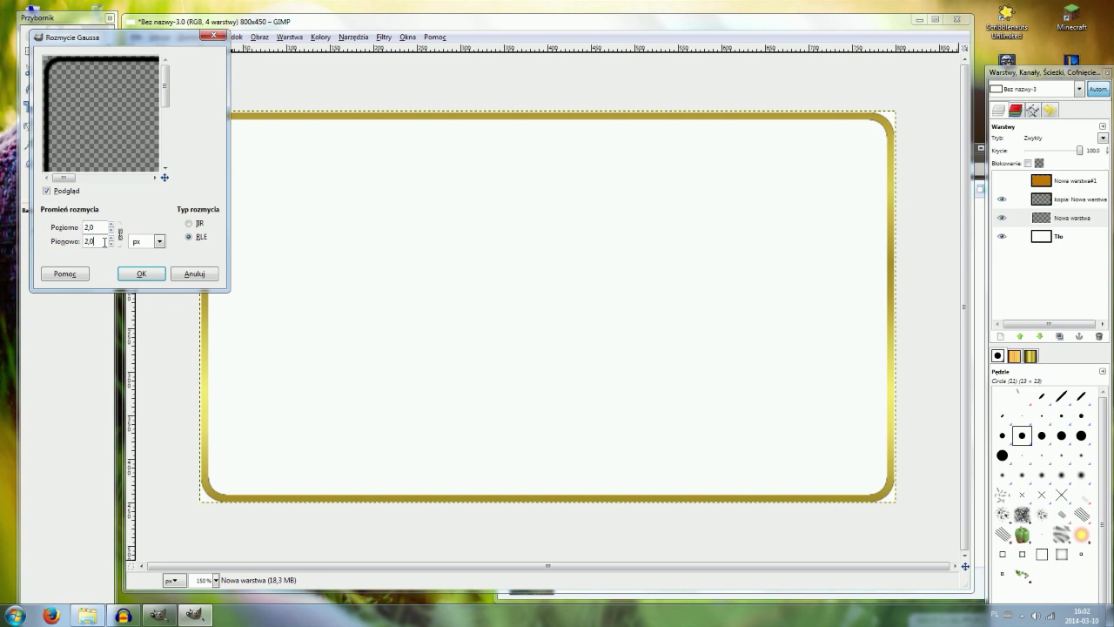
pyautogui.click(140, 274)
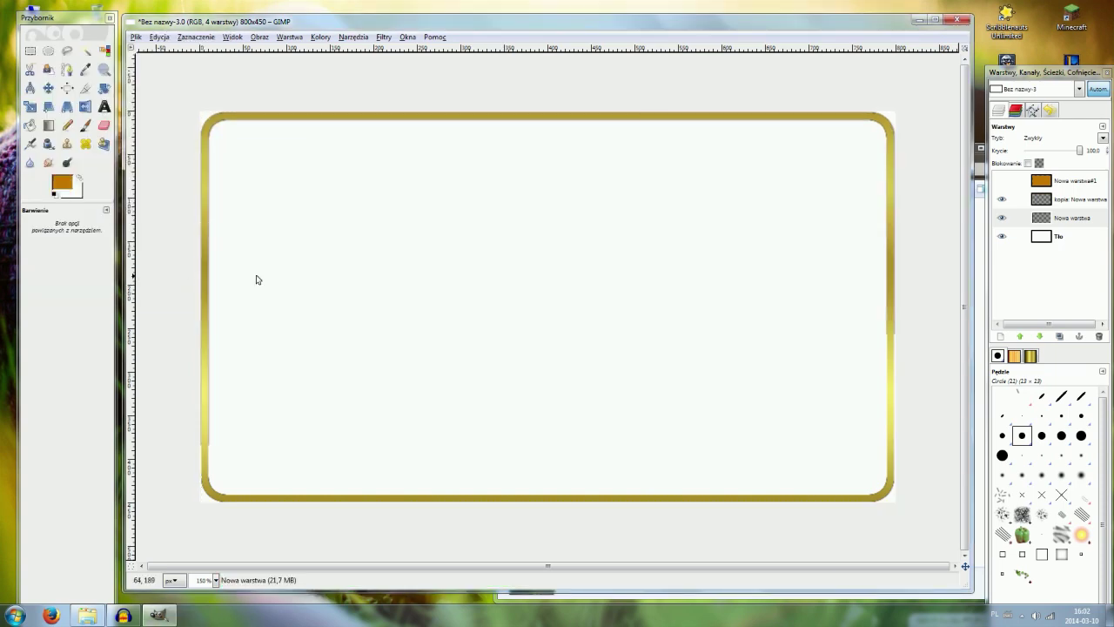
# Darken the shadow by duplicating it and merging the copy down four times.
pyautogui.rightClick(1020, 218)
pyautogui.click(983, 264)
pyautogui.rightClick(1020, 218)
pyautogui.click(957, 286)
pyautogui.rightClick(1050, 217)
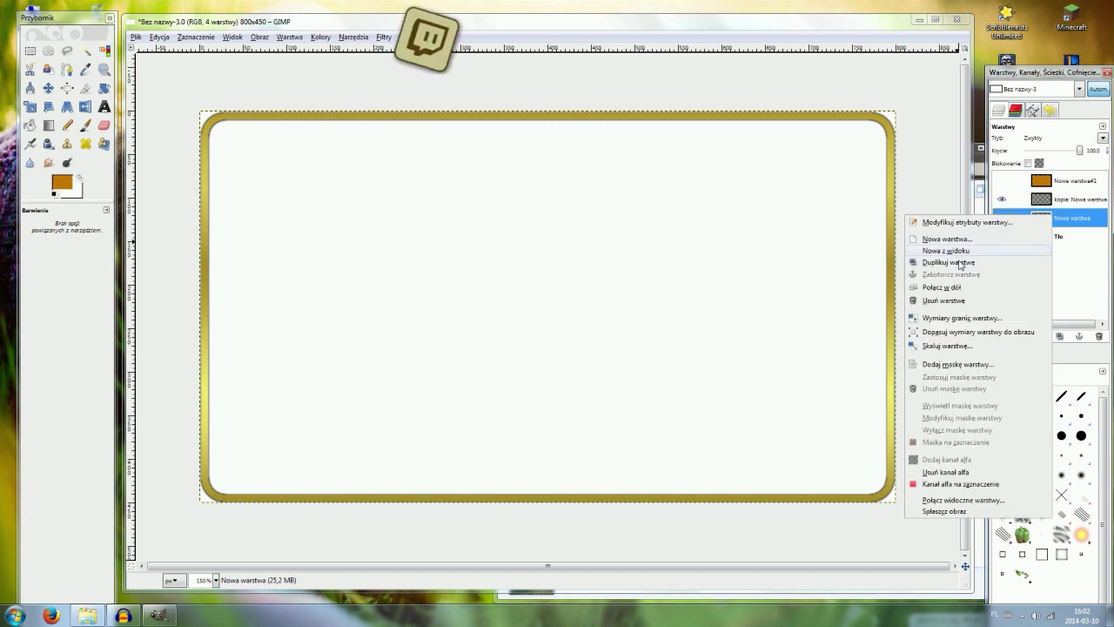
pyautogui.click(960, 263)
pyautogui.rightClick(1040, 218)
pyautogui.click(1001, 288)
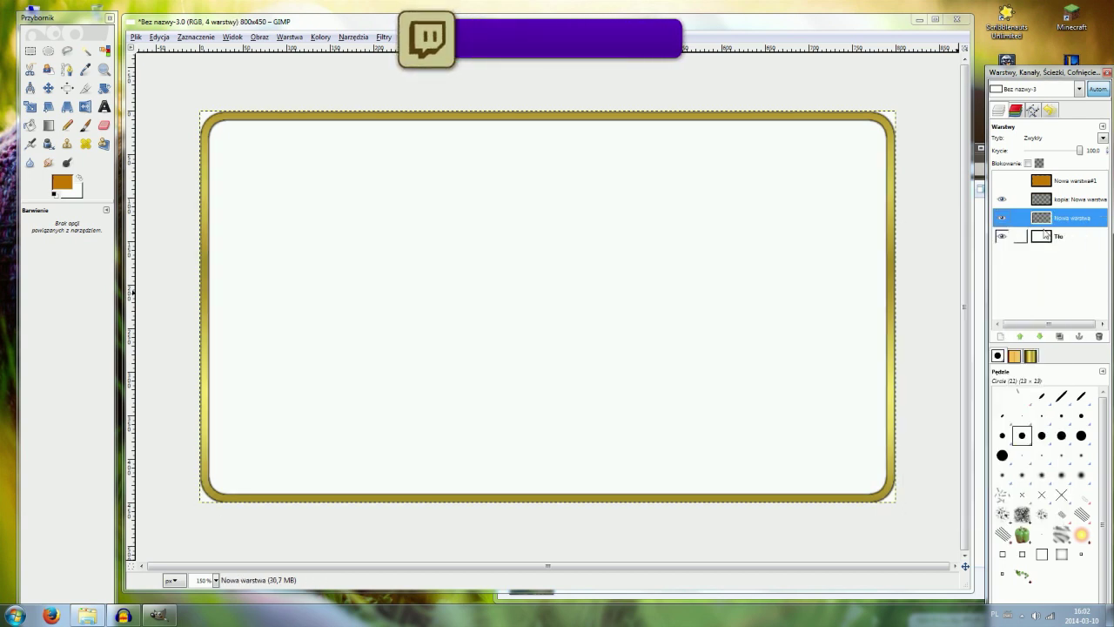
pyautogui.rightClick(1044, 220)
pyautogui.click(961, 265)
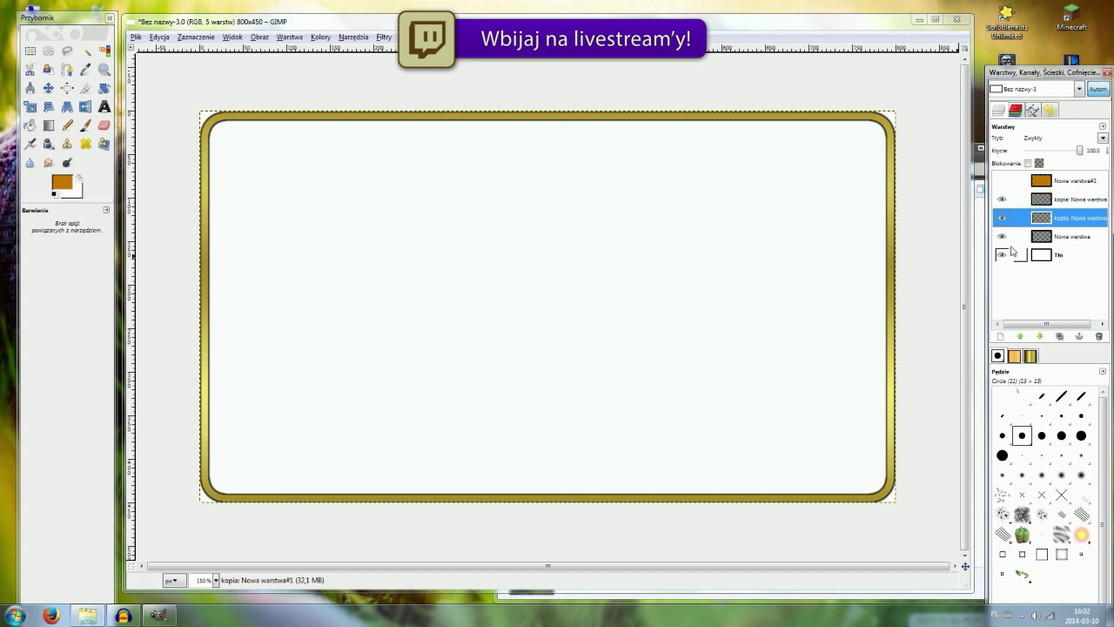
pyautogui.rightClick(1044, 218)
pyautogui.click(955, 290)
pyautogui.rightClick(1049, 223)
pyautogui.click(961, 264)
pyautogui.rightClick(1048, 219)
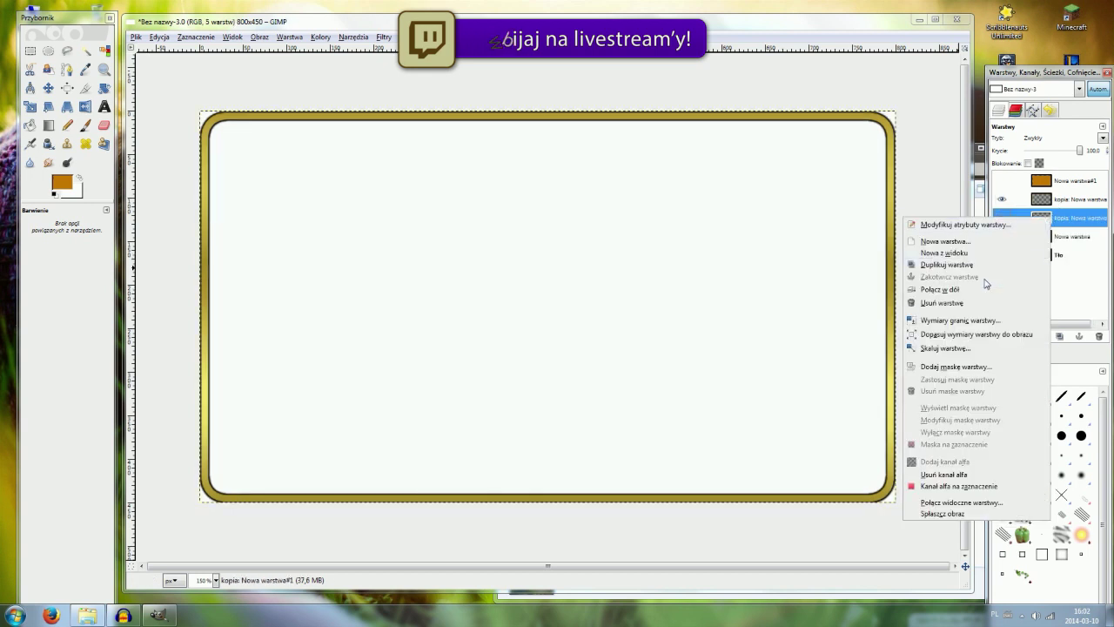
pyautogui.click(941, 289)
# Merge the golden border layer down onto the shadow and compare it by toggling visibility.
pyautogui.press('1')
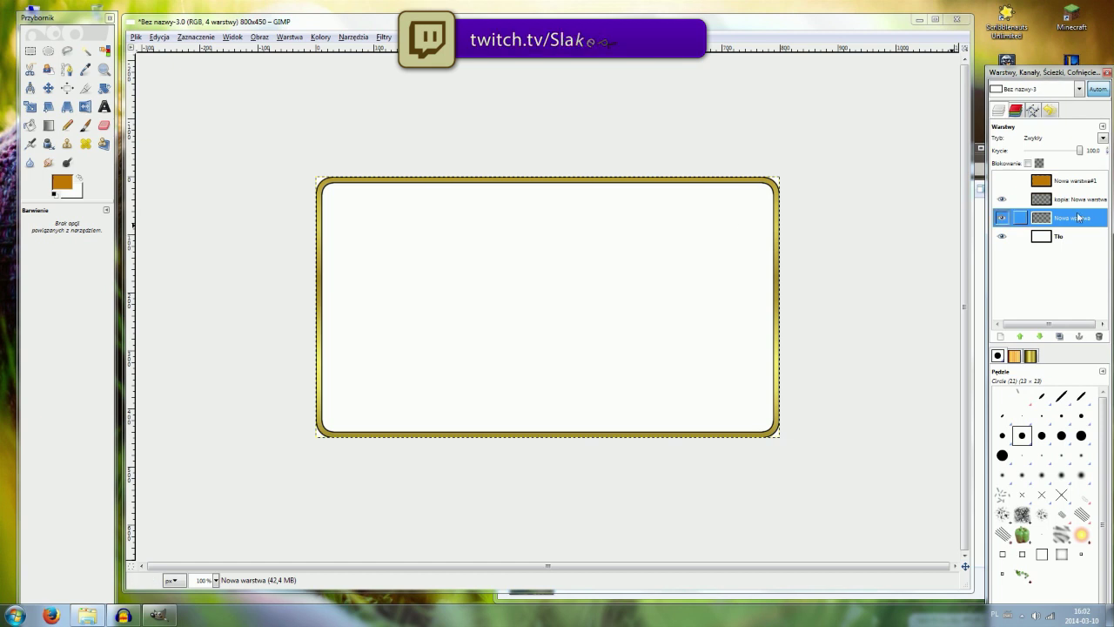
pyautogui.click(1022, 200)
pyautogui.rightClick(1057, 201)
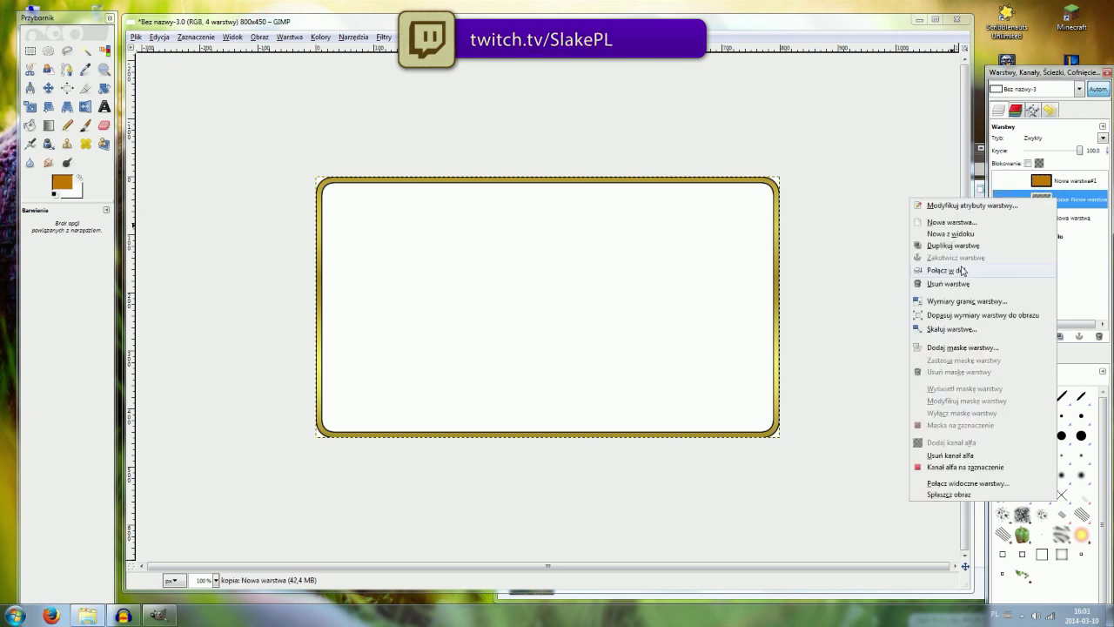
pyautogui.click(1086, 211)
pyautogui.rightClick(1060, 200)
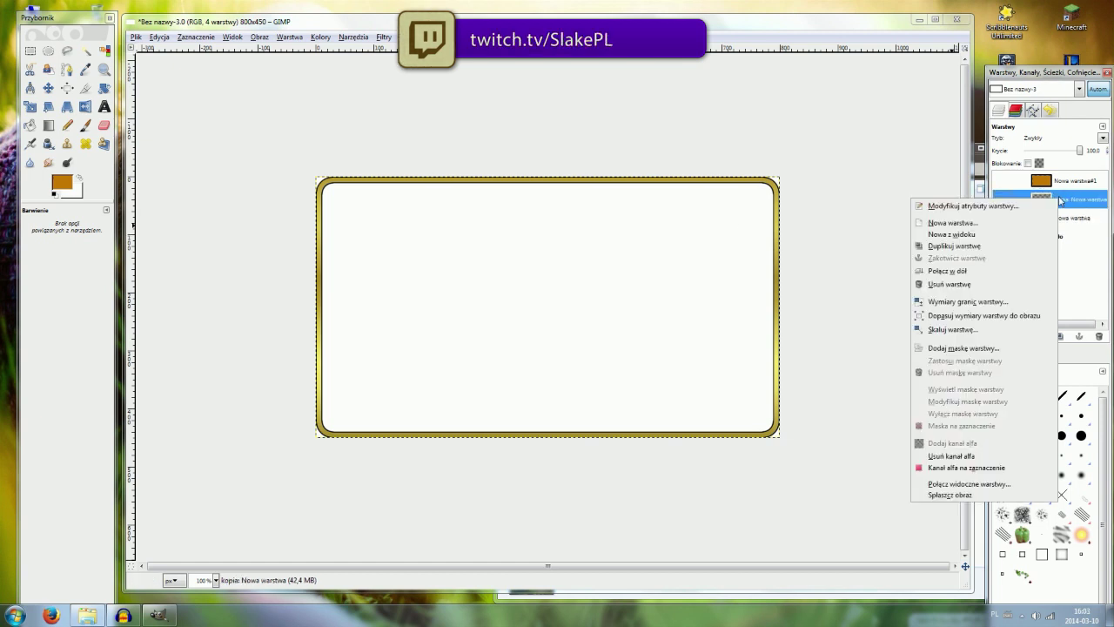
pyautogui.click(966, 270)
pyautogui.click(1001, 200)
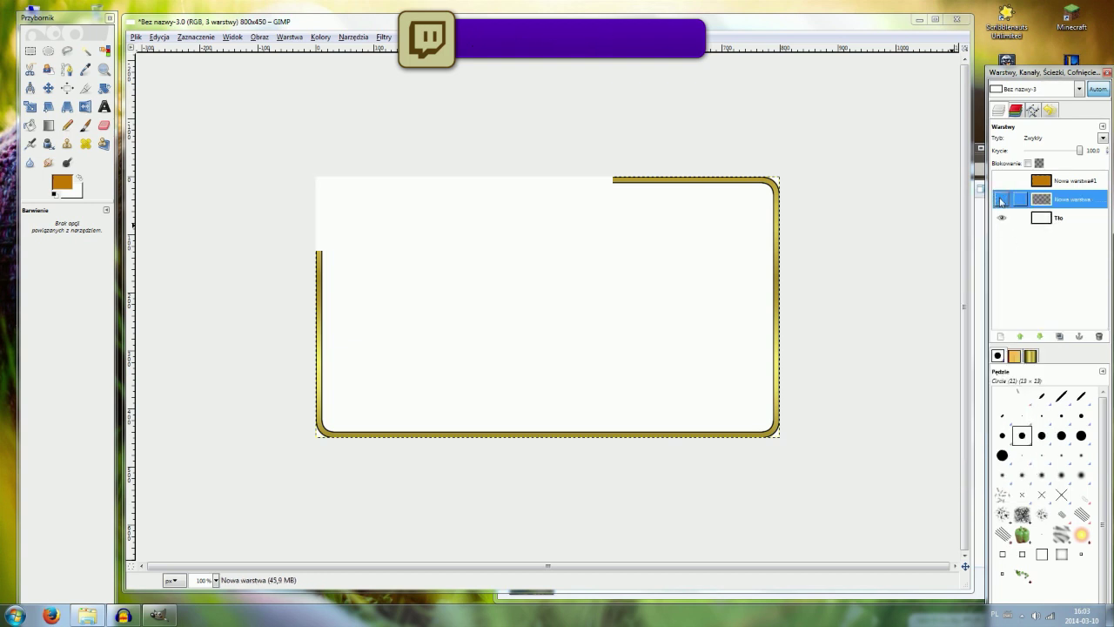
pyautogui.click(1001, 199)
pyautogui.click(1000, 199)
pyautogui.click(1001, 199)
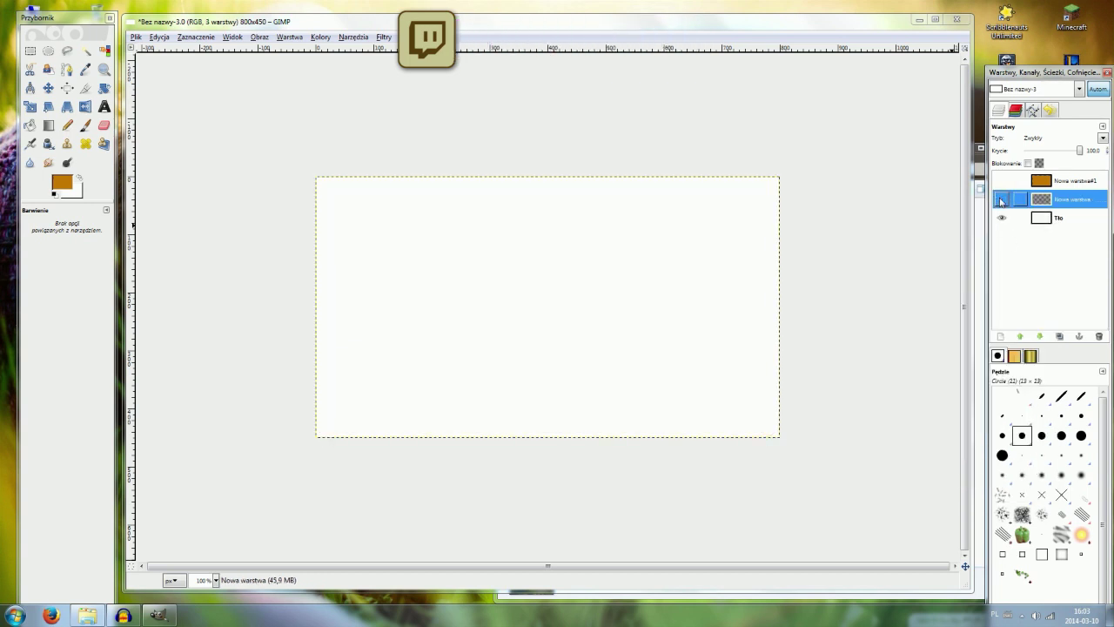
pyautogui.click(1001, 200)
pyautogui.click(1001, 199)
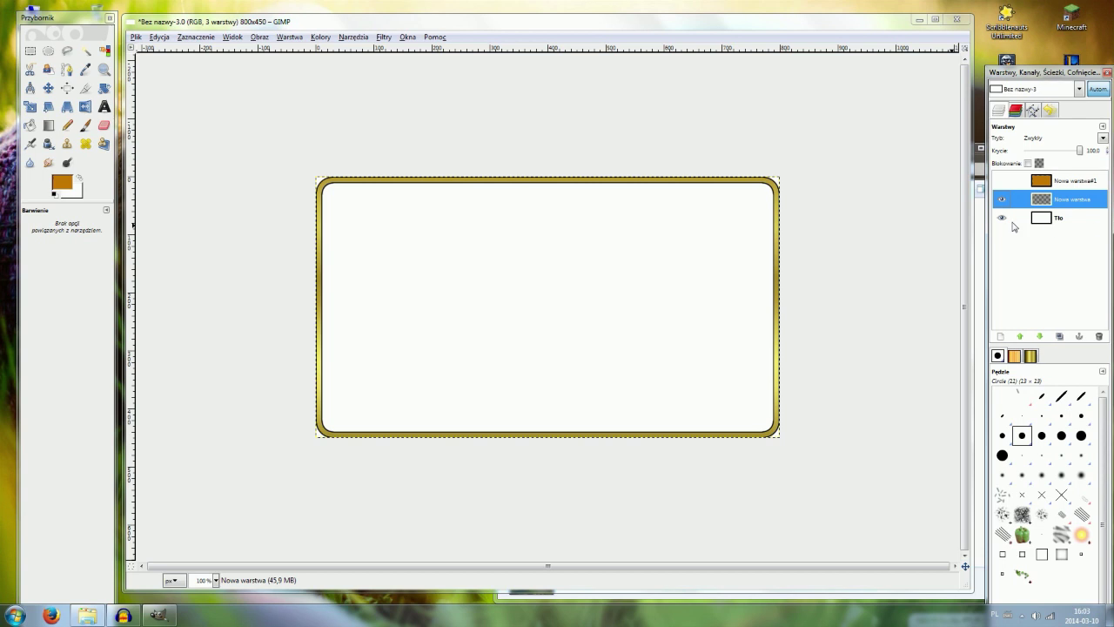
pyautogui.click(1018, 180)
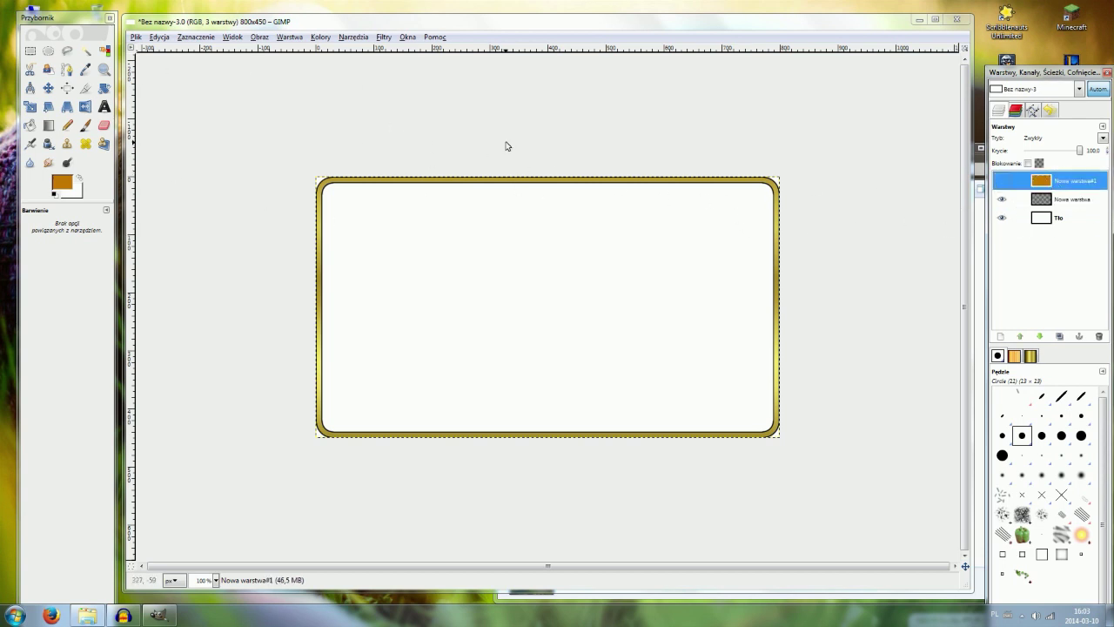
# Drop the 2014-03-10 Minecraft screenshot from its folder onto the canvas as a layer.
pyautogui.click(1001, 180)
pyautogui.click(1000, 180)
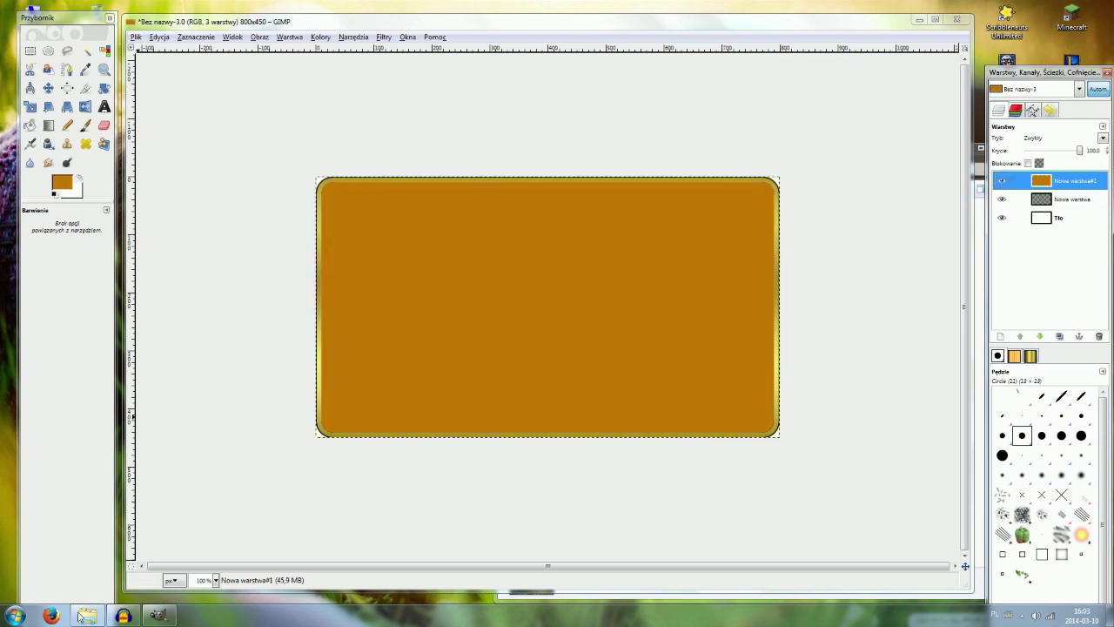
pyautogui.click(83, 615)
pyautogui.moveTo(713, 215); pyautogui.dragTo(435, 268)
# Scale the screenshot layer to the 800×450 canvas and move it just above the background.
pyautogui.click(1012, 181)
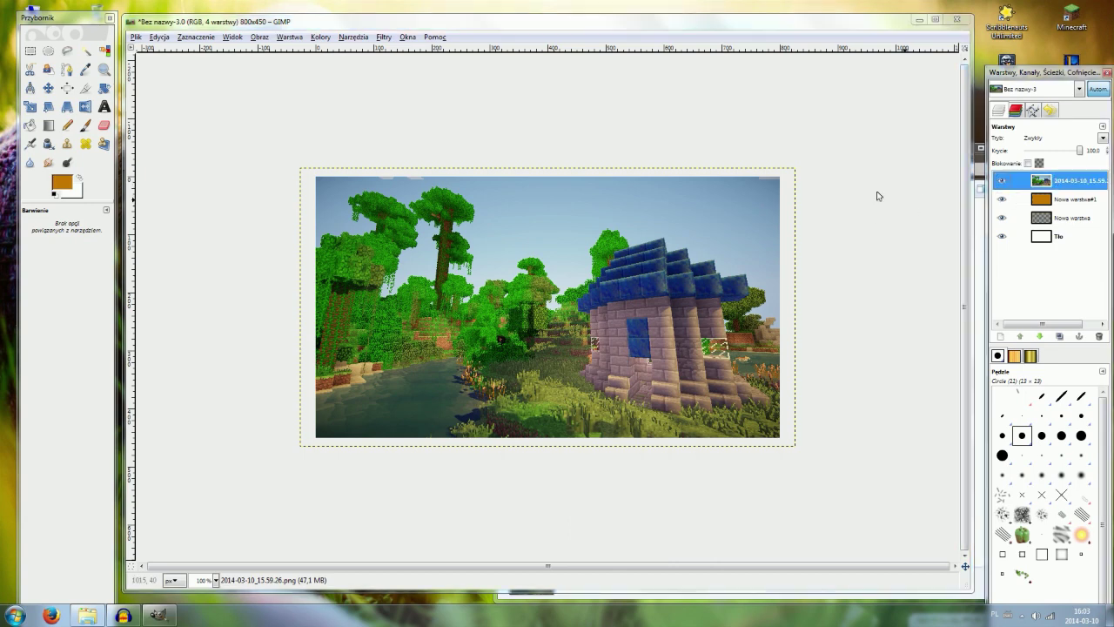
pyautogui.click(287, 37)
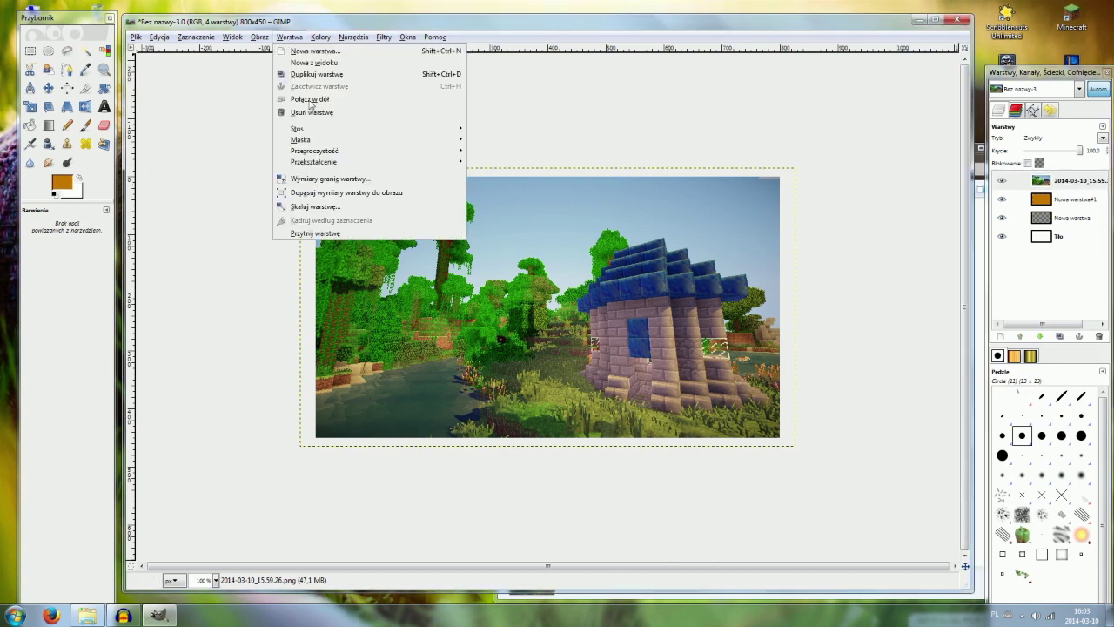
pyautogui.click(294, 209)
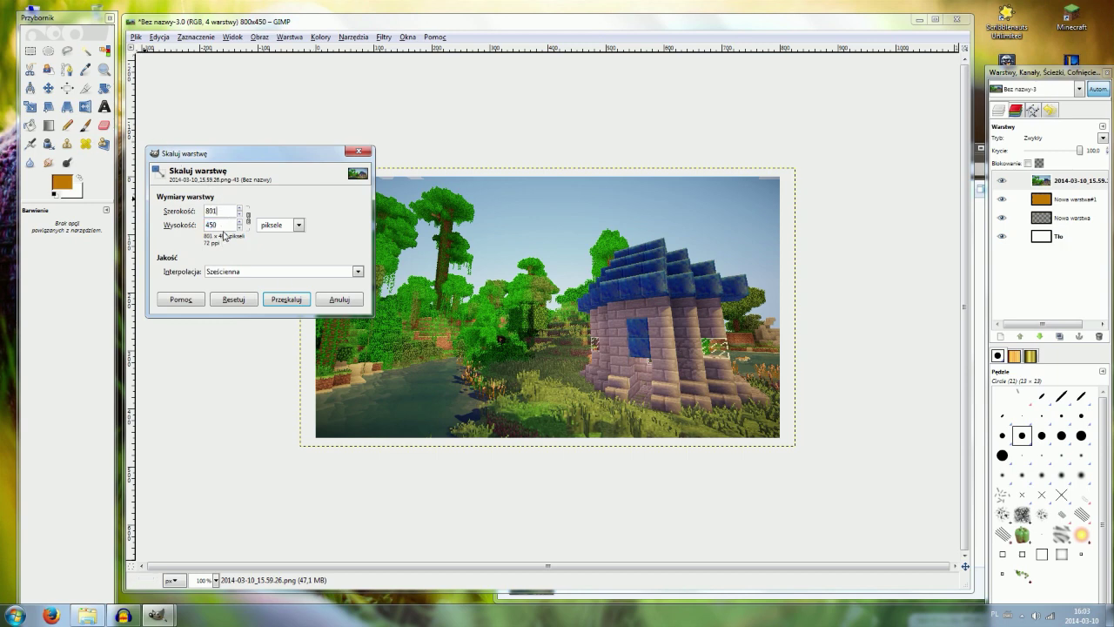
pyautogui.click(306, 300)
pyautogui.click(1059, 183)
pyautogui.moveTo(1059, 182); pyautogui.dragTo(1044, 228)
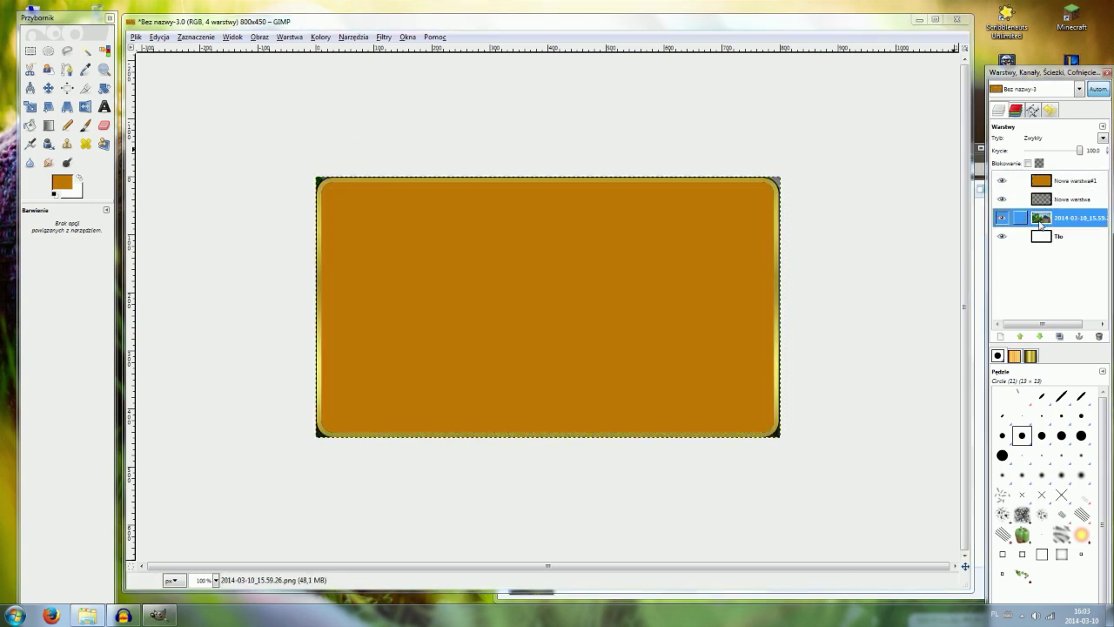
# Copy the screenshot inside Nowa warstwa#1's rounded alpha selection and paste it as a new layer.
pyautogui.click(1049, 200)
pyautogui.click(1053, 180)
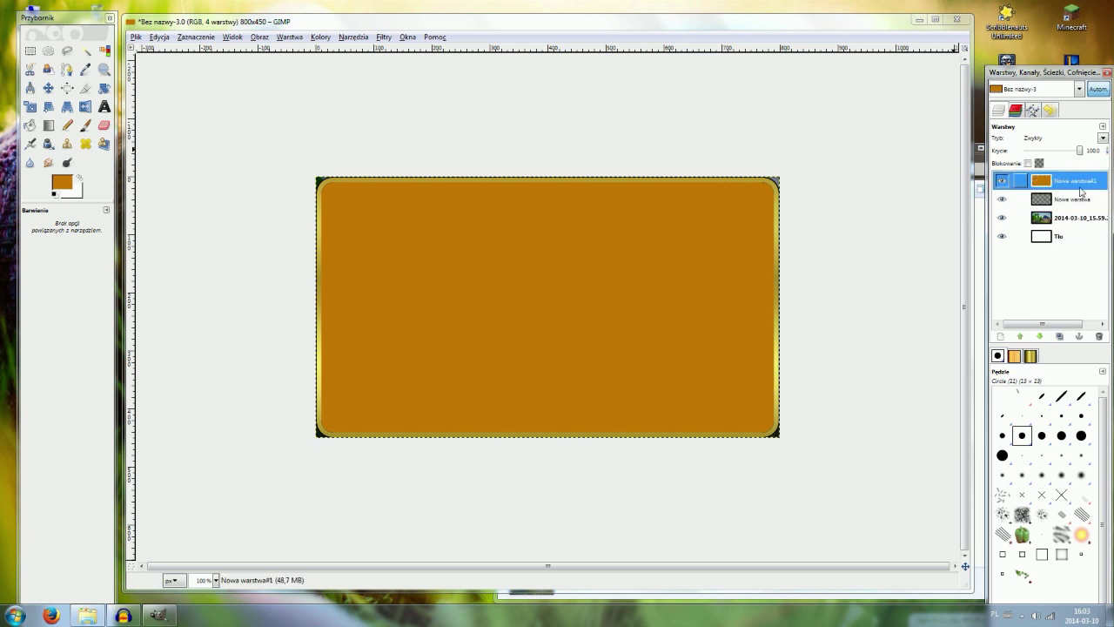
pyautogui.rightClick(1067, 181)
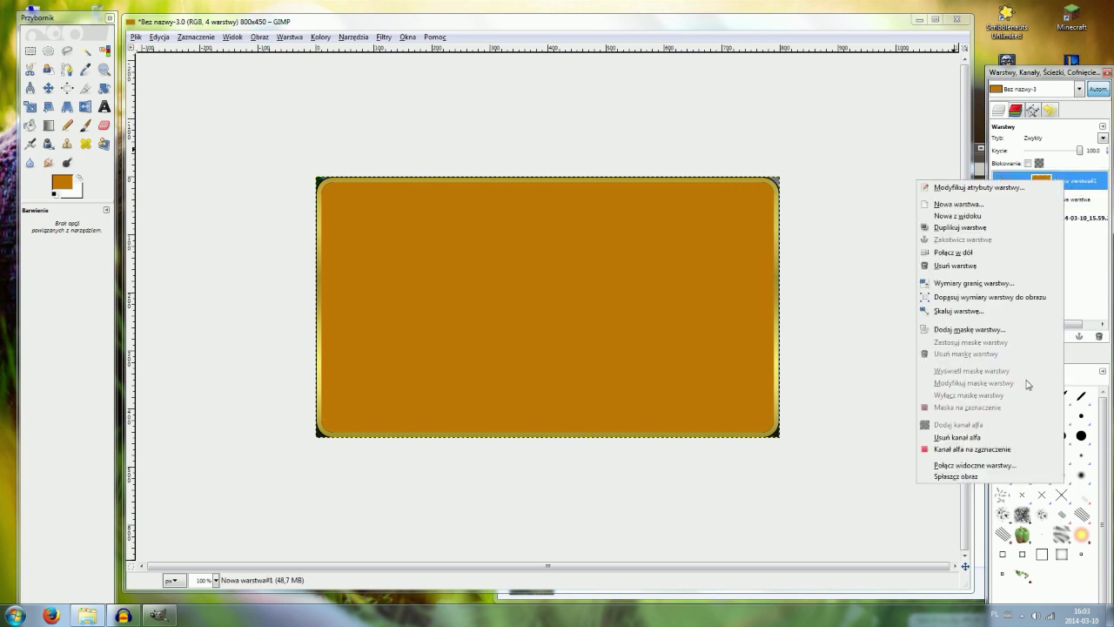
pyautogui.click(1002, 449)
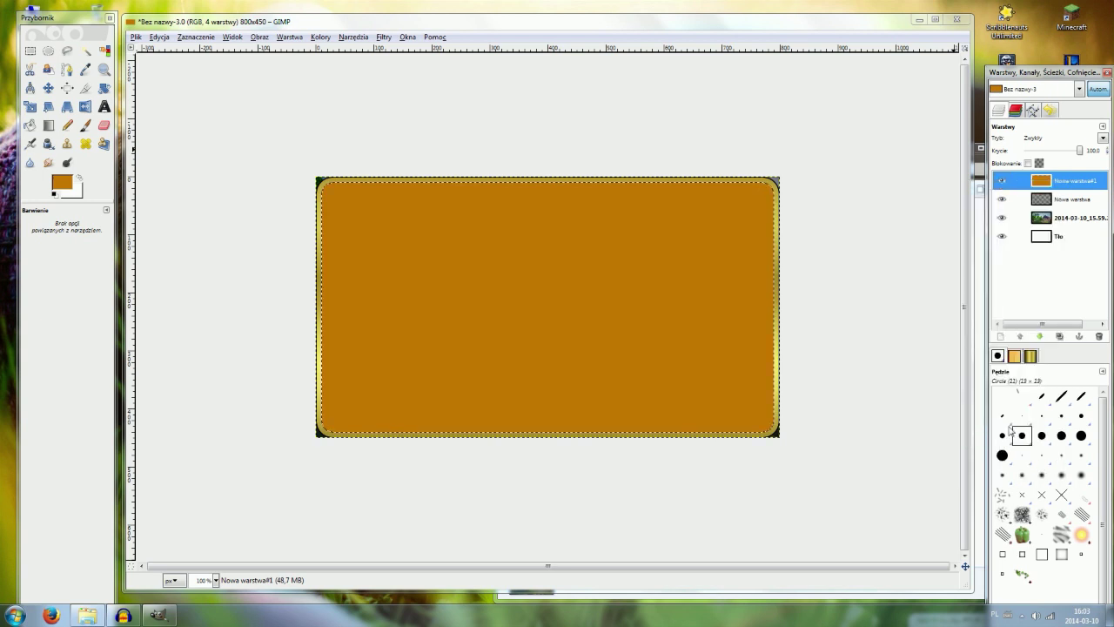
pyautogui.click(1063, 219)
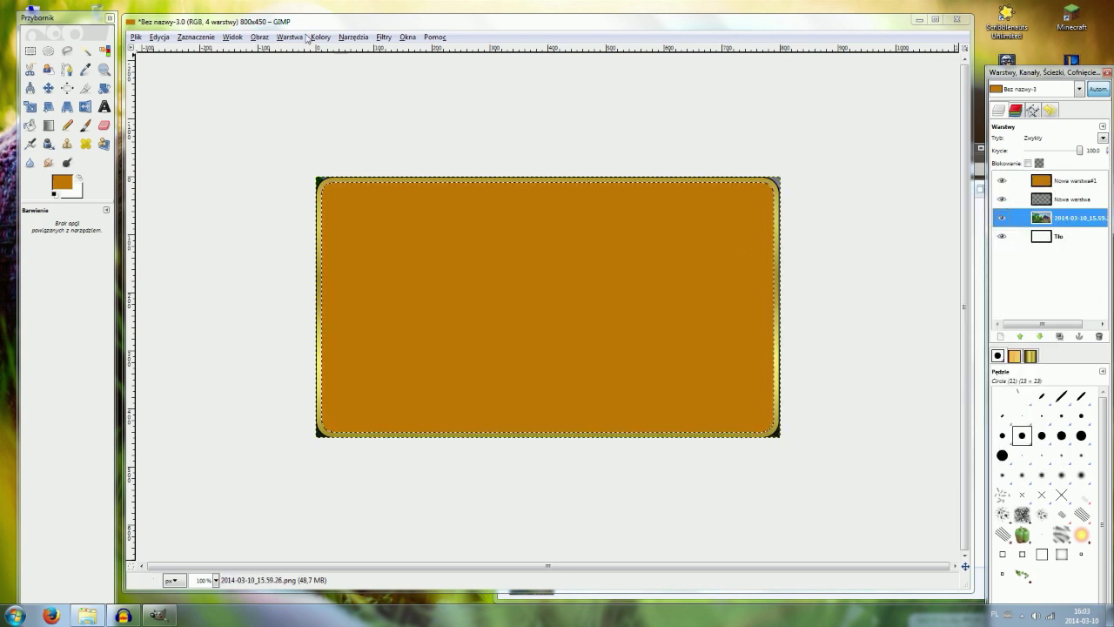
pyautogui.click(457, 23)
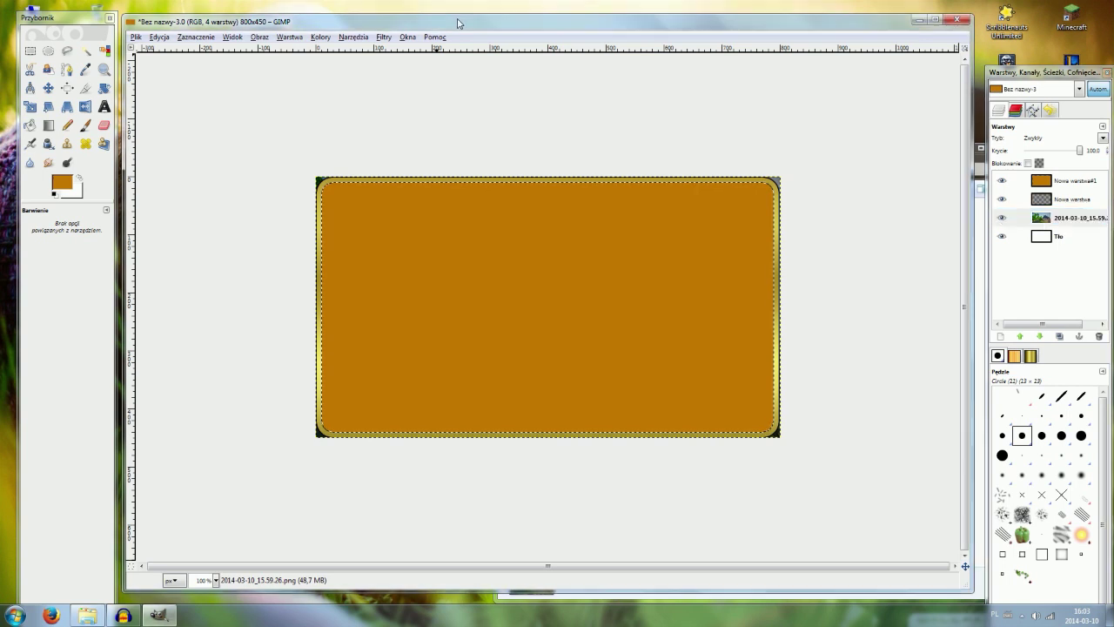
pyautogui.hotkey('ctrl', 'c')
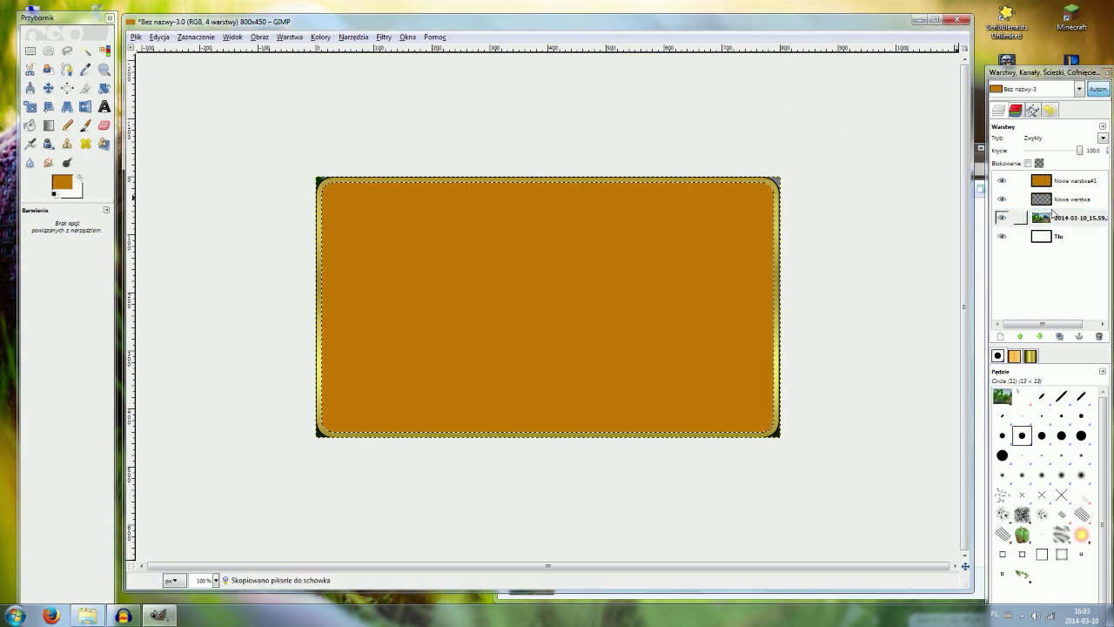
pyautogui.hotkey('ctrl', 'v')
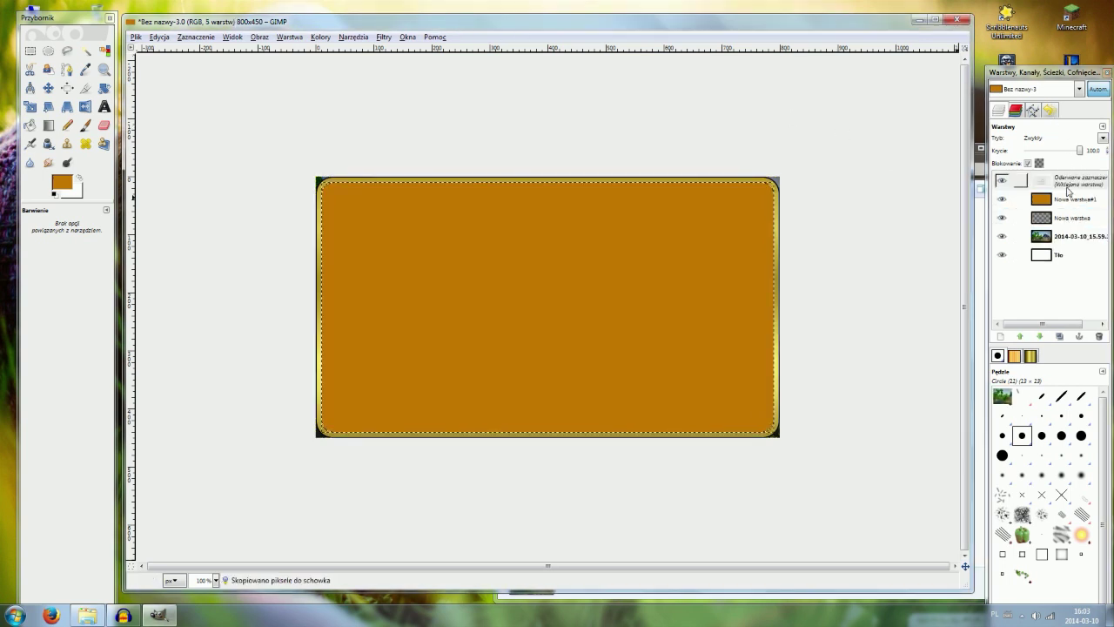
pyautogui.rightClick(1068, 189)
pyautogui.click(1072, 214)
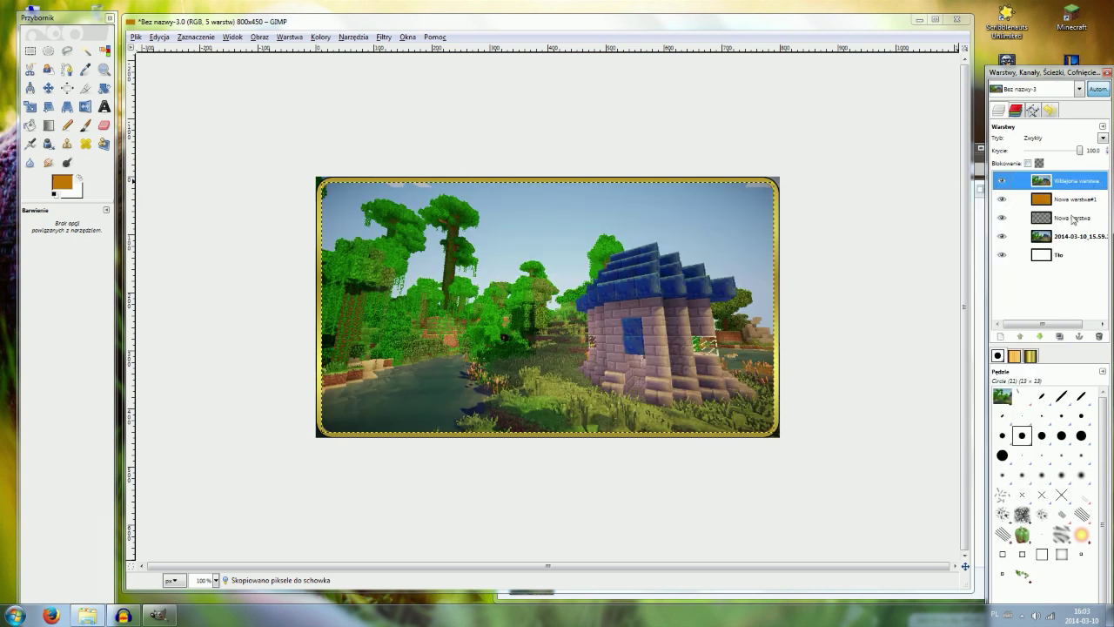
# Delete the original square screenshot layer and move Wklejona warstwa below Nowa warstwa.
pyautogui.click(1050, 200)
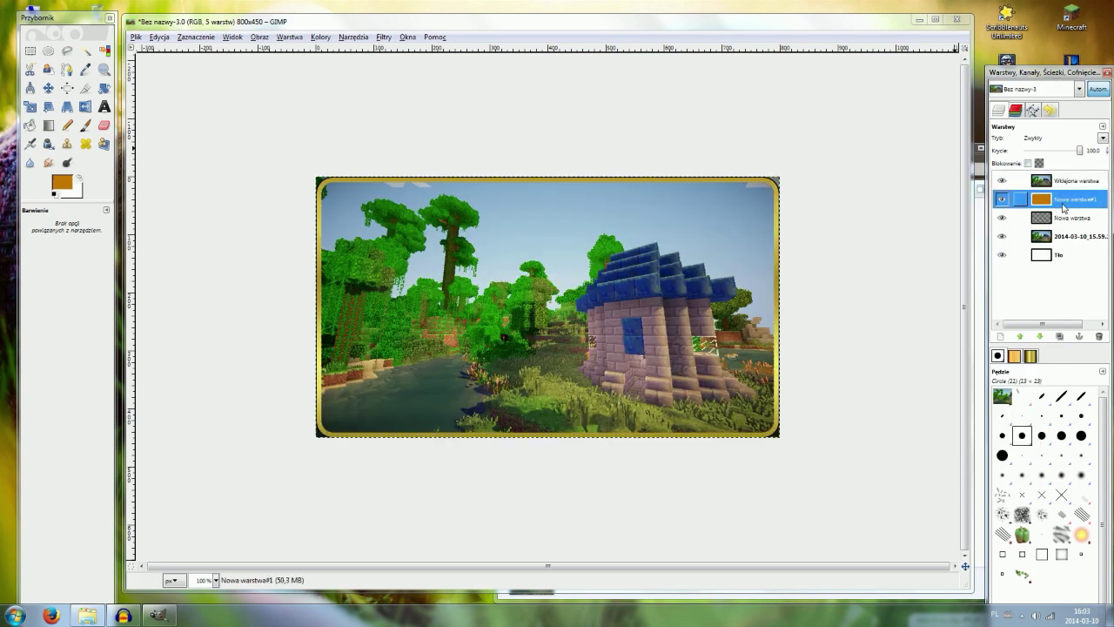
pyautogui.click(1057, 236)
pyautogui.rightClick(1057, 235)
pyautogui.click(966, 310)
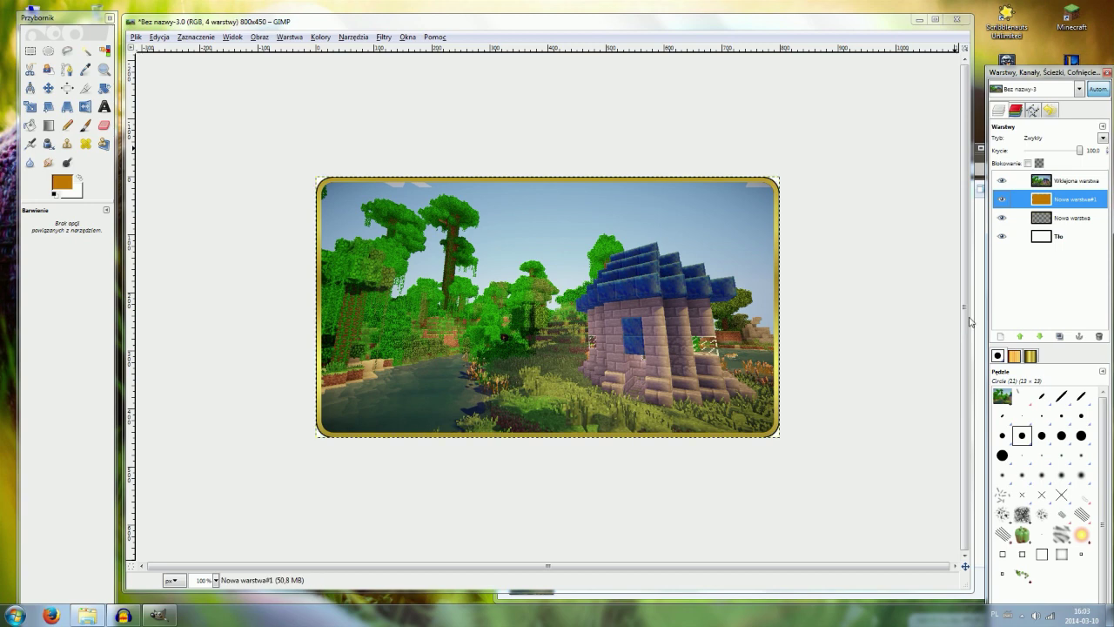
pyautogui.click(1059, 182)
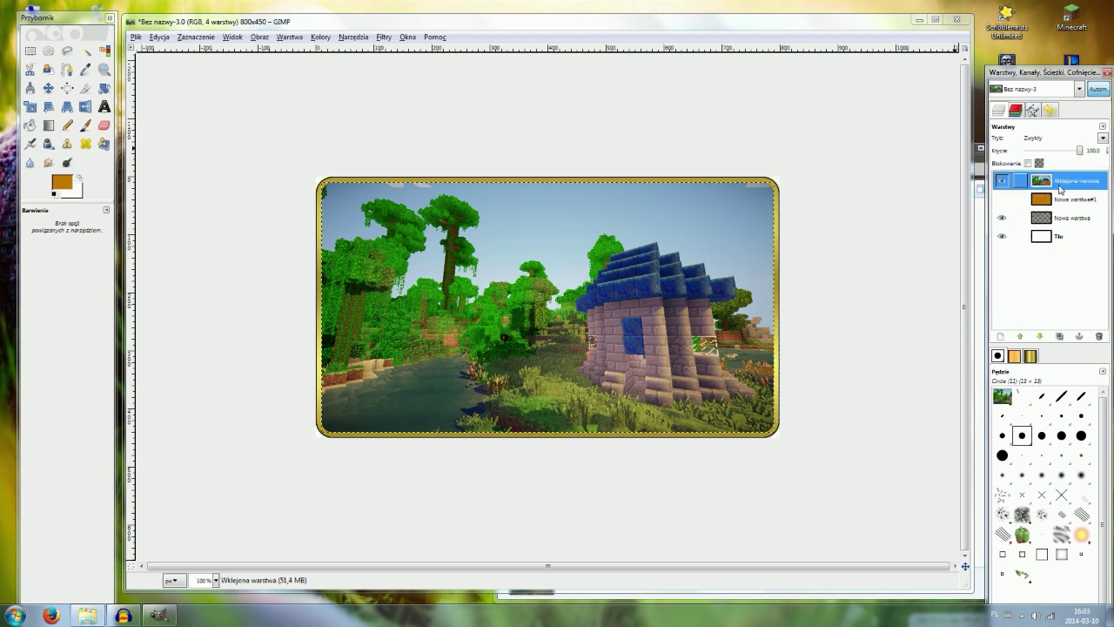
pyautogui.moveTo(1057, 185); pyautogui.dragTo(1057, 219)
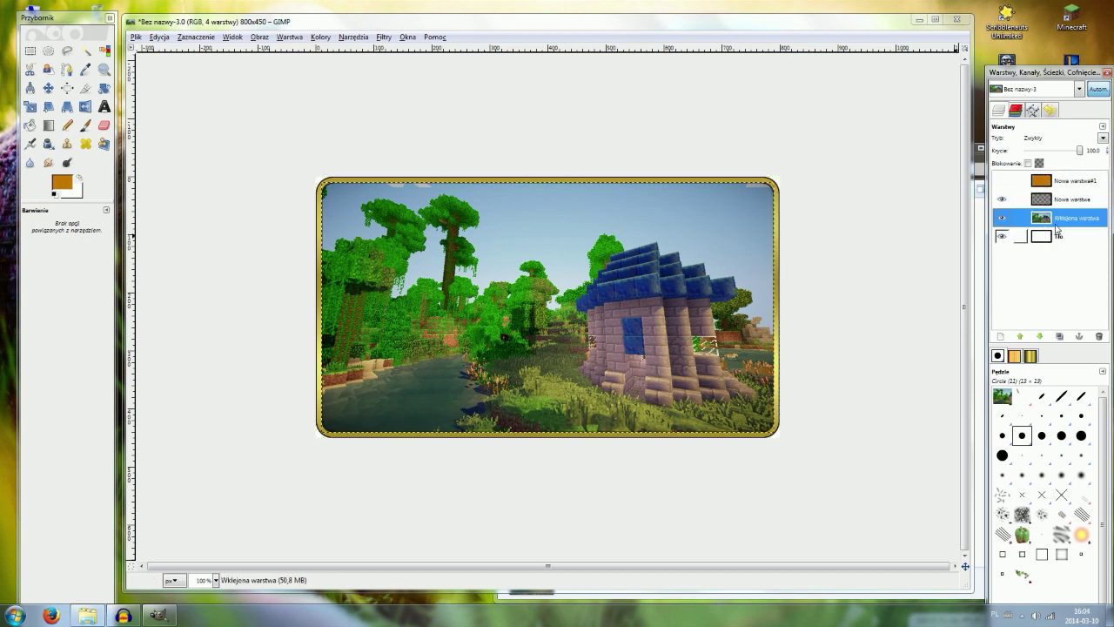
pyautogui.click(1103, 206)
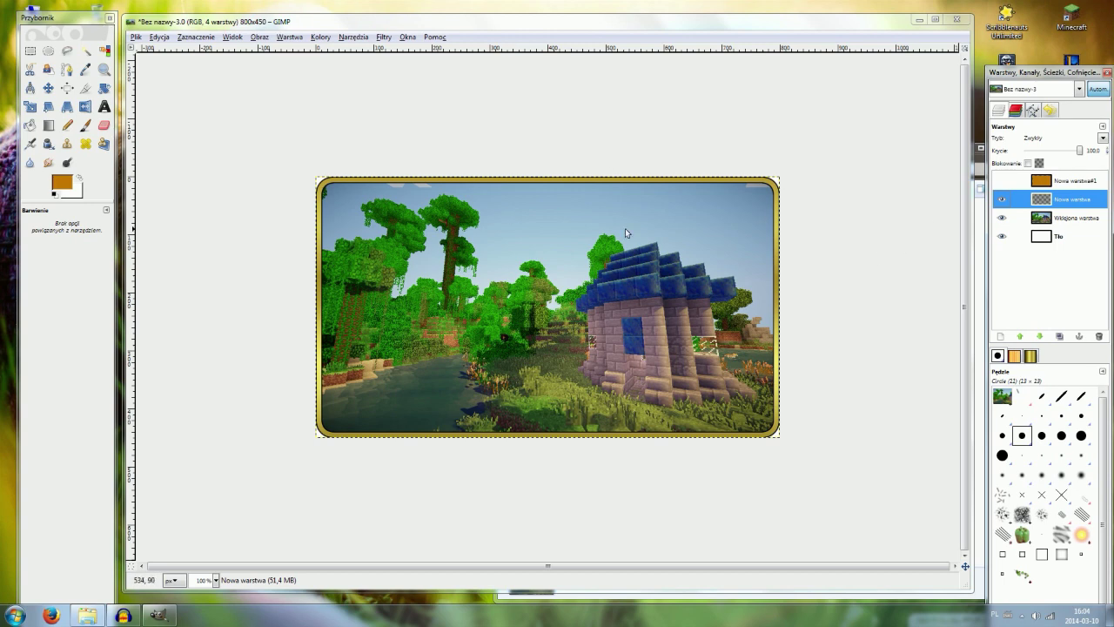
pyautogui.click(1106, 181)
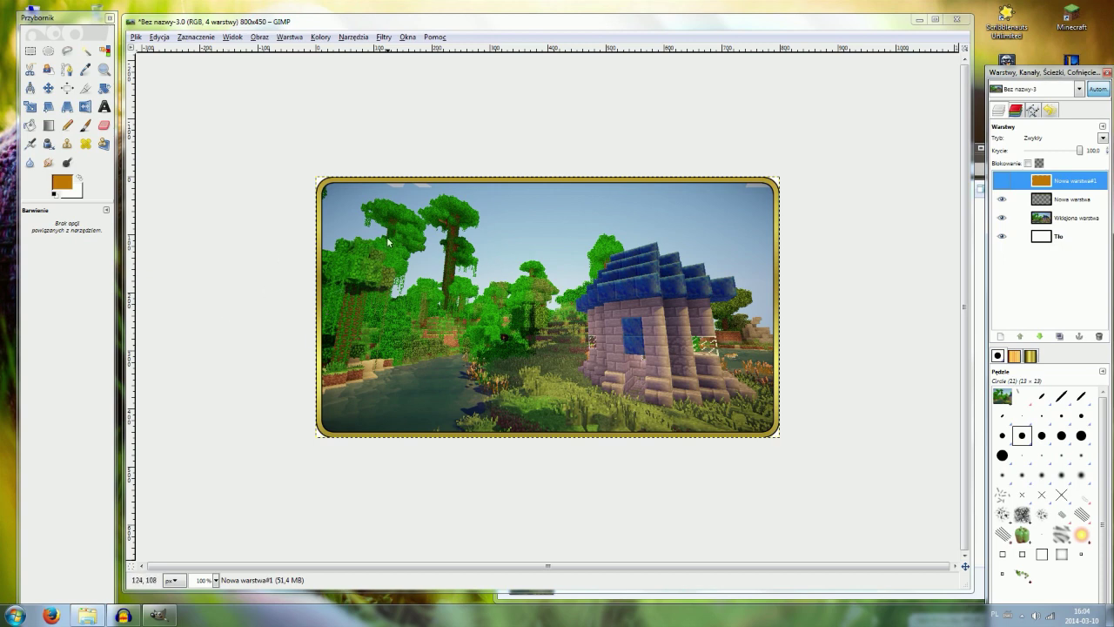
# Launch Minecraft Skin Viewer from D:\Inne and close the Explorer window.
pyautogui.click(87, 615)
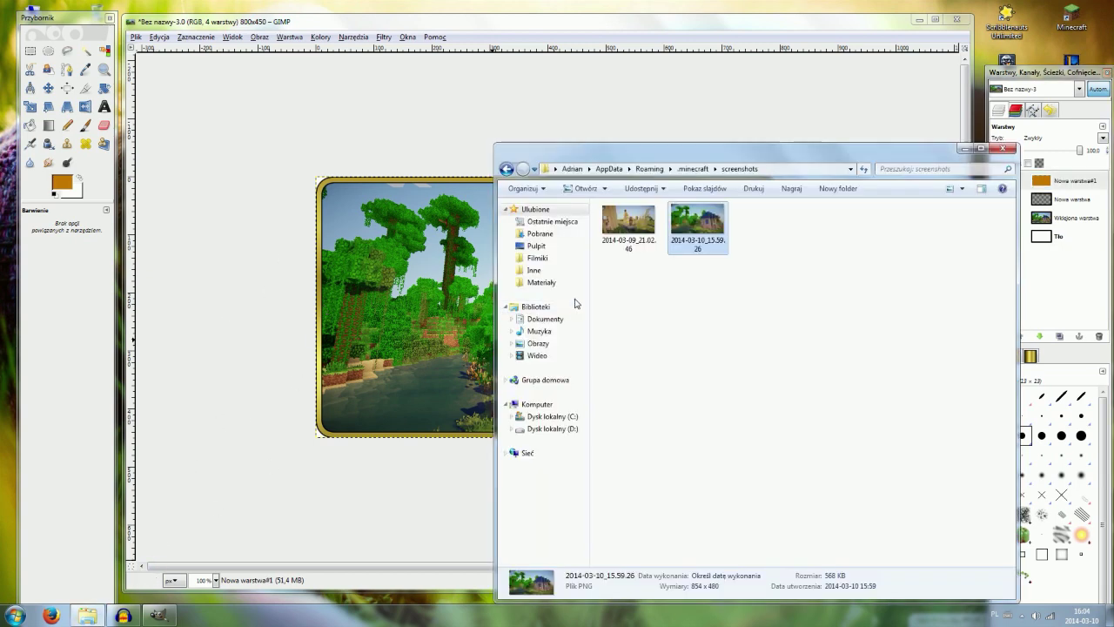
pyautogui.click(669, 320)
pyautogui.click(548, 271)
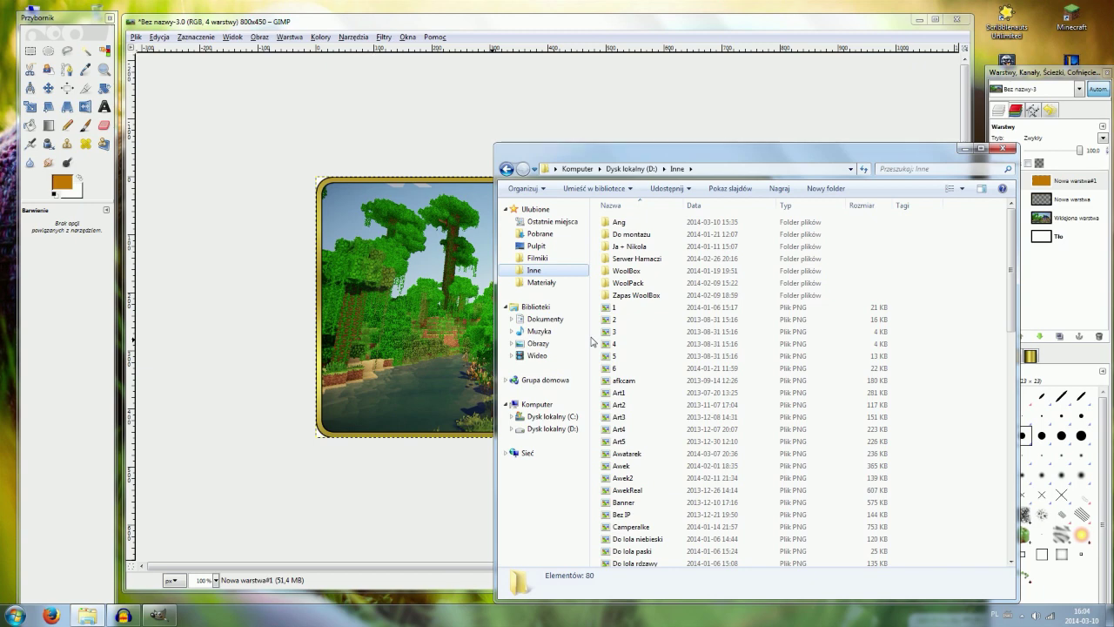
pyautogui.click(633, 319)
pyautogui.scroll(-1, 740, 365)
pyautogui.scroll(-5, 809, 374)
pyautogui.scroll(-3, 839, 378)
pyautogui.scroll(-5, 845, 369)
pyautogui.scroll(-2, 853, 363)
pyautogui.scroll(-1, 856, 357)
pyautogui.scroll(3, 853, 353)
pyautogui.scroll(3, 783, 355)
pyautogui.scroll(2, 696, 358)
pyautogui.click(659, 354)
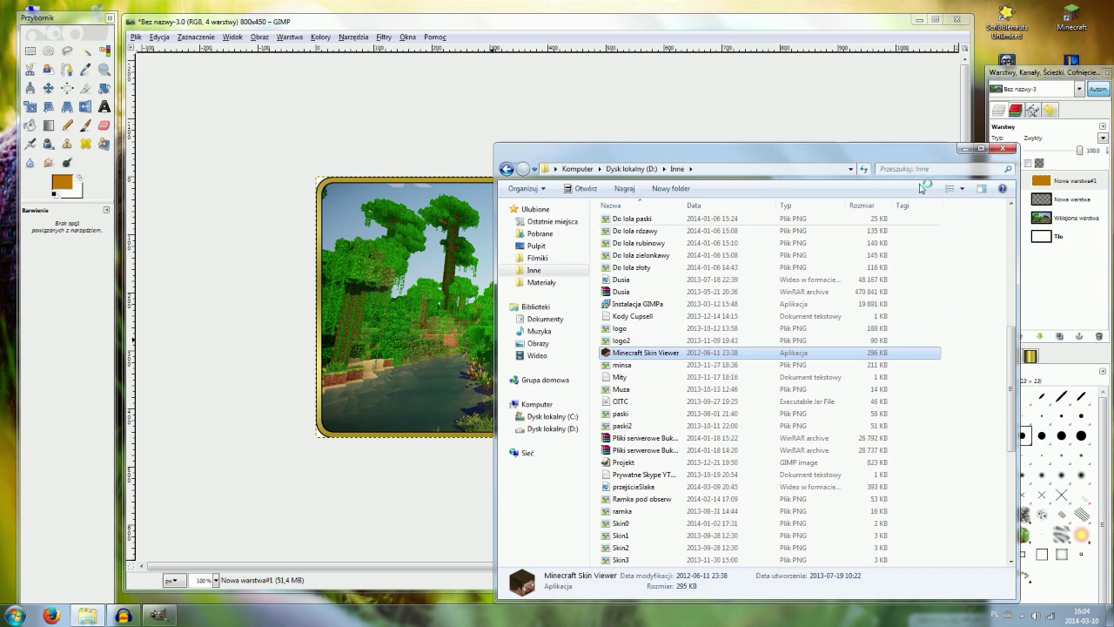
pyautogui.click(1009, 149)
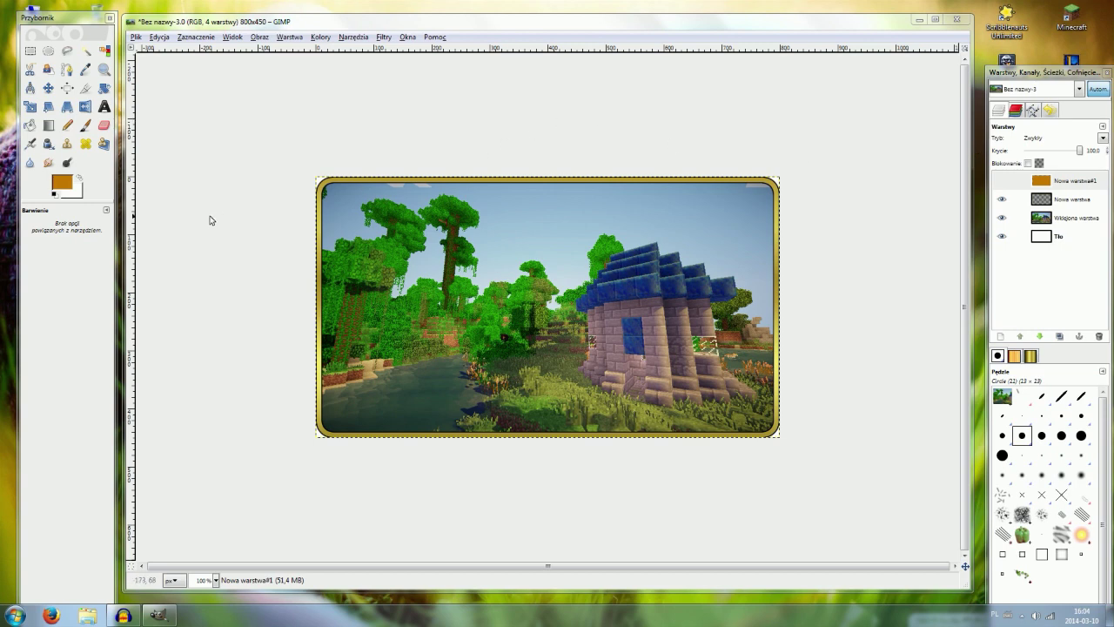
# Load a player's skin, pose its arms and legs outward, and keep a transparent background.
pyautogui.moveTo(216, 239); pyautogui.dragTo(287, 363)
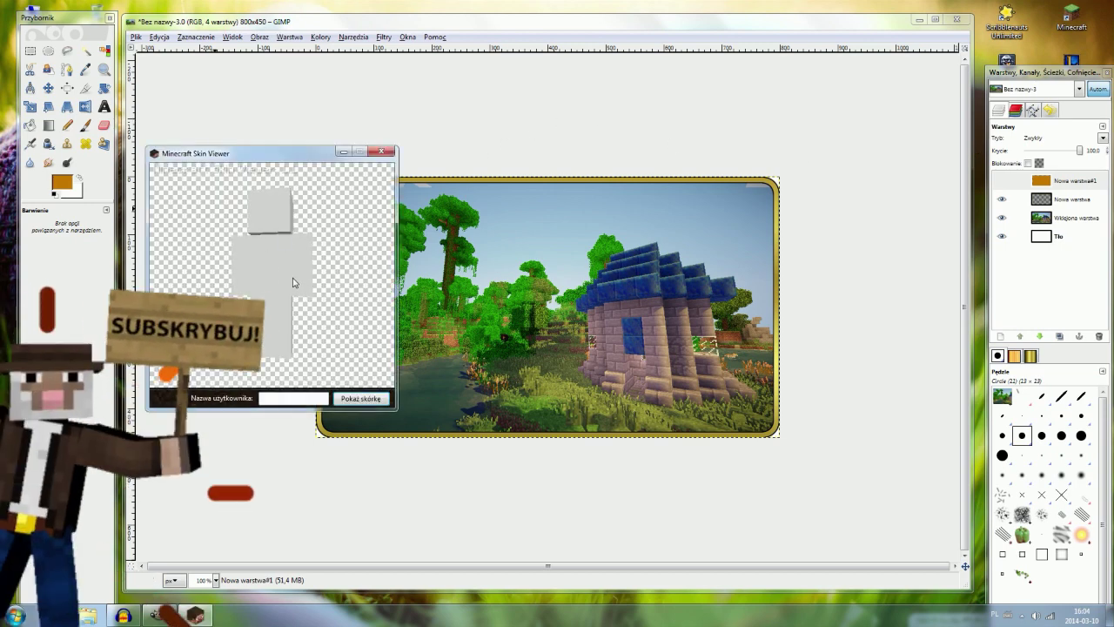
pyautogui.click(287, 396)
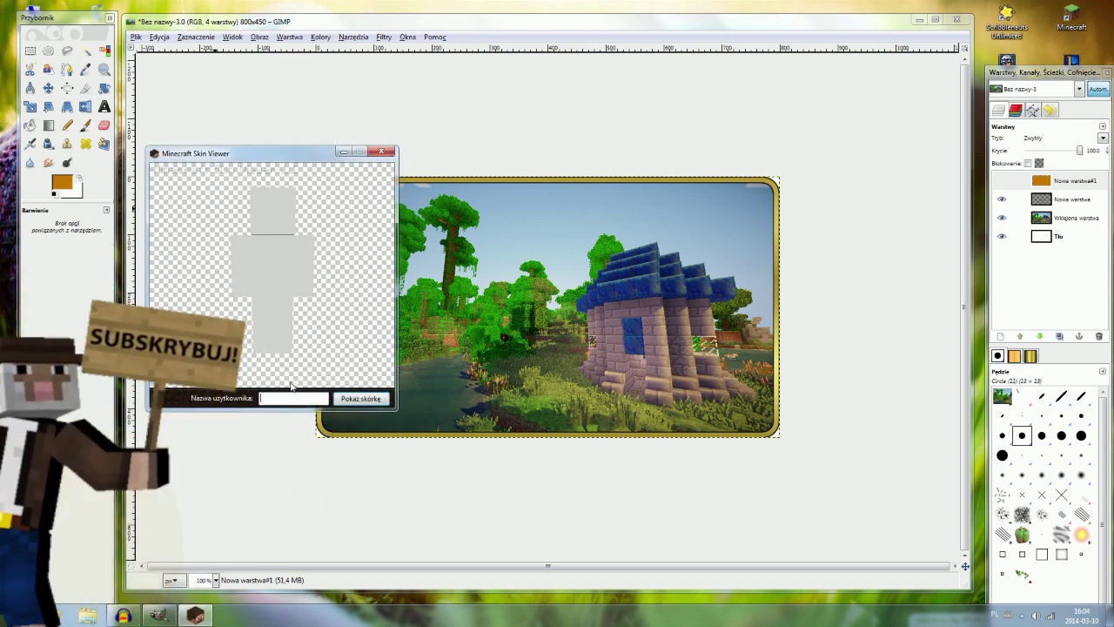
pyautogui.moveTo(328, 232); pyautogui.dragTo(348, 178)
pyautogui.write('vSLAKE')
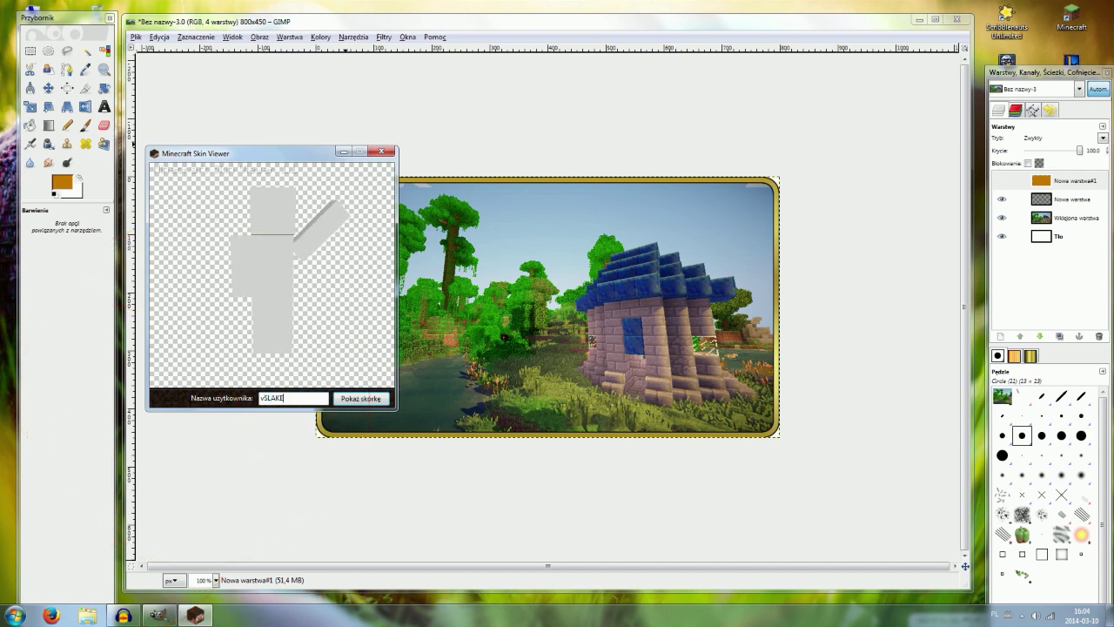
pyautogui.click(336, 398)
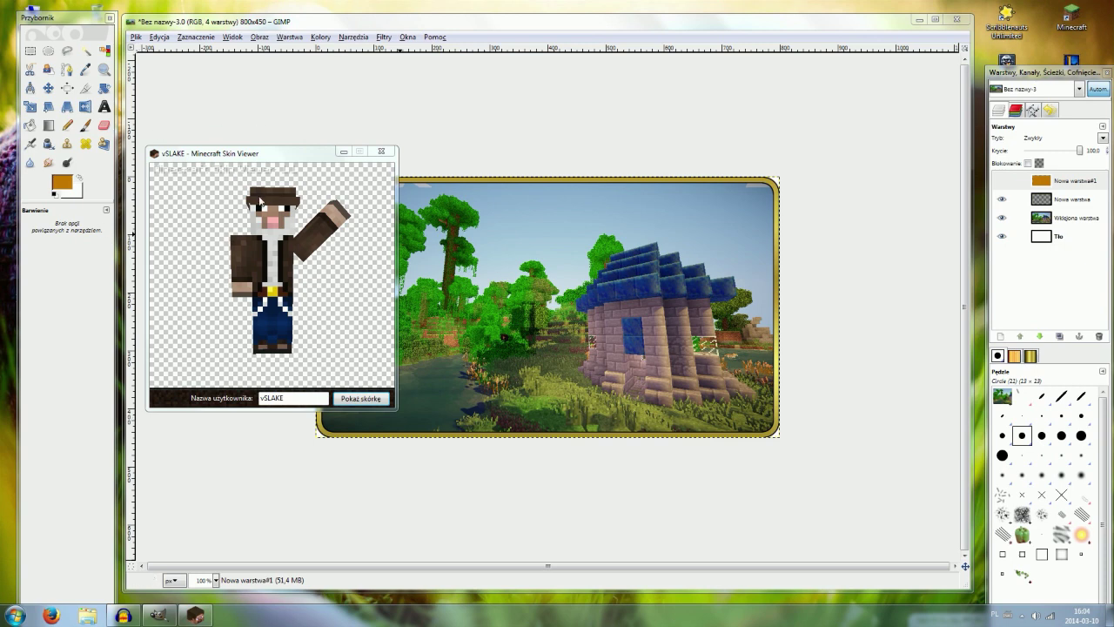
pyautogui.click(246, 276)
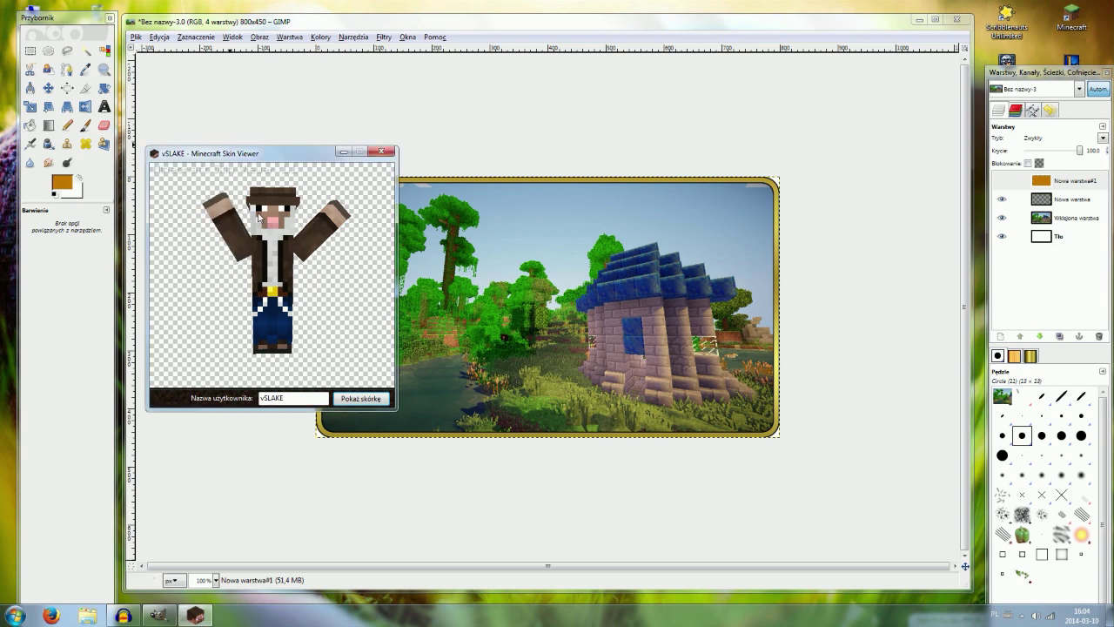
pyautogui.click(290, 328)
pyautogui.click(259, 326)
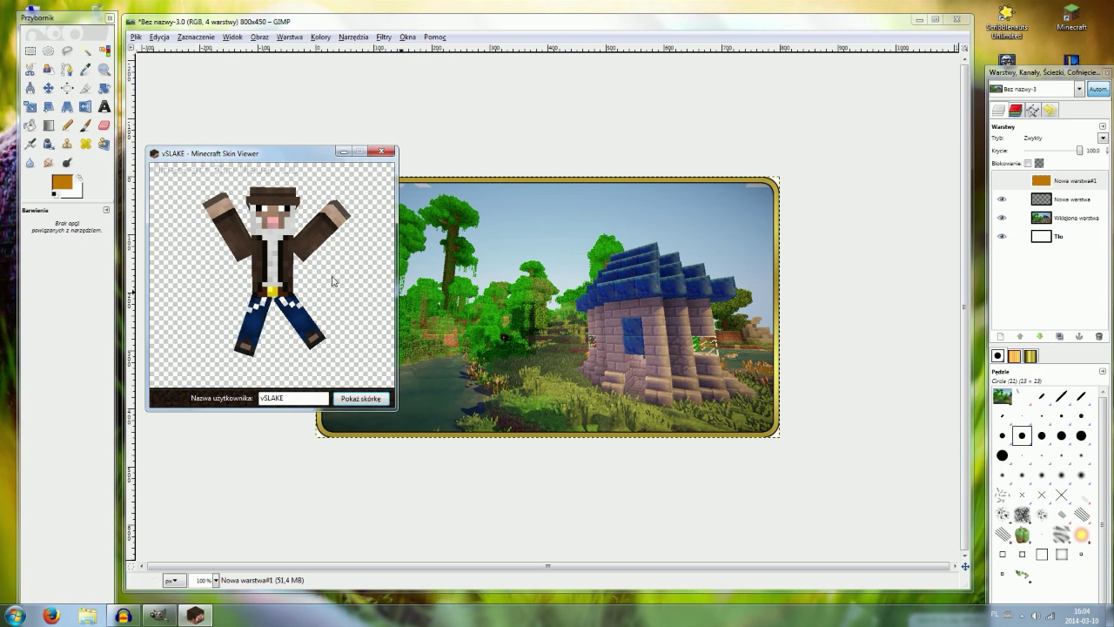
pyautogui.rightClick(318, 267)
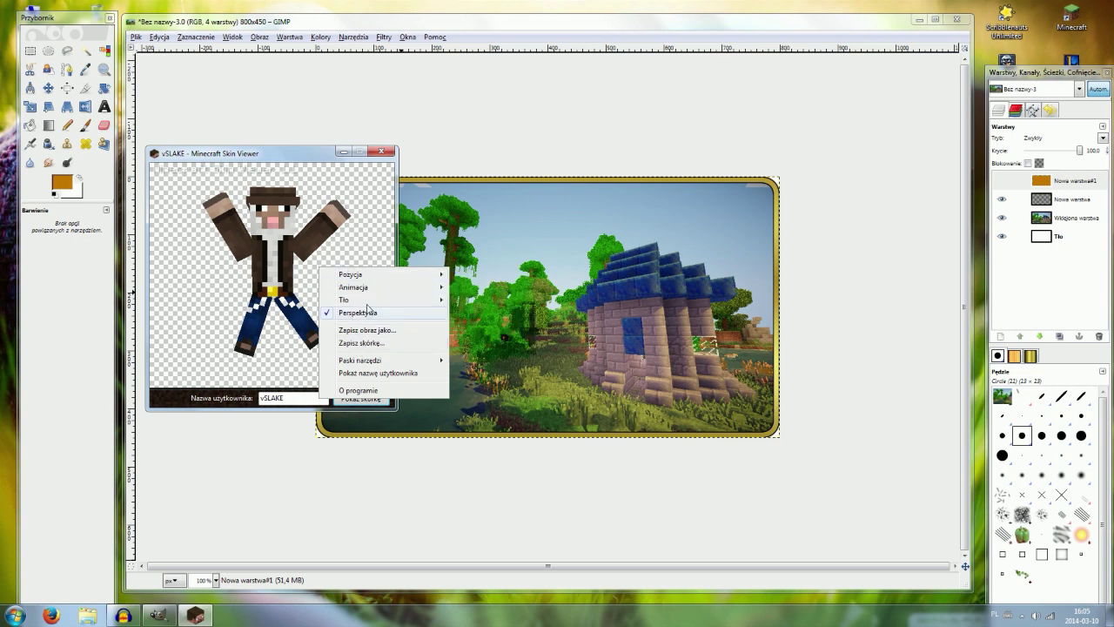
pyautogui.moveTo(383, 299)
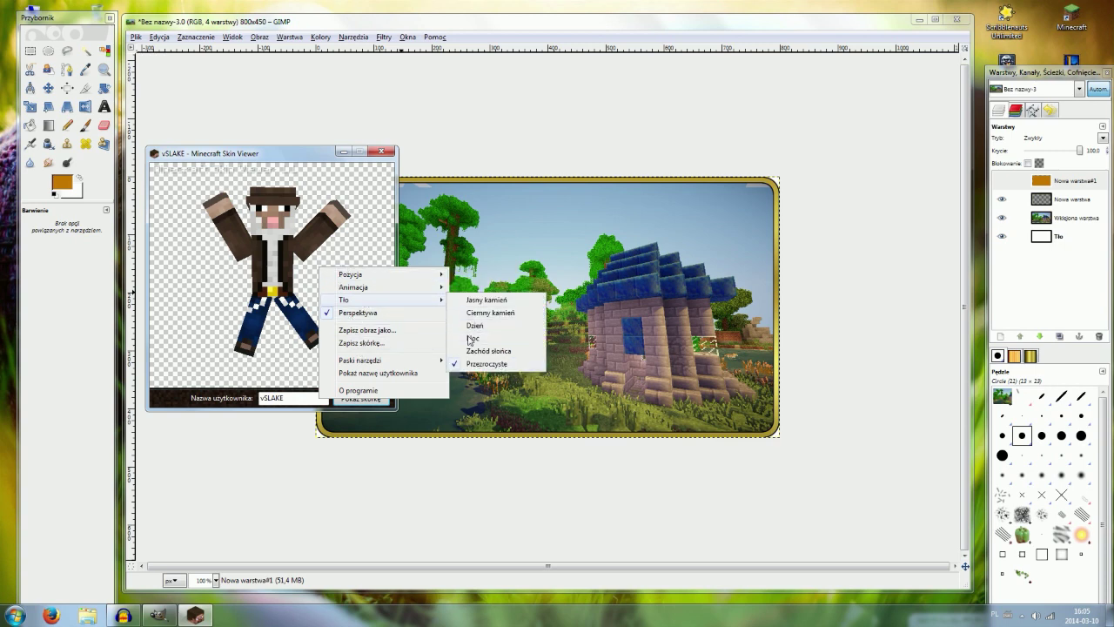
pyautogui.click(335, 201)
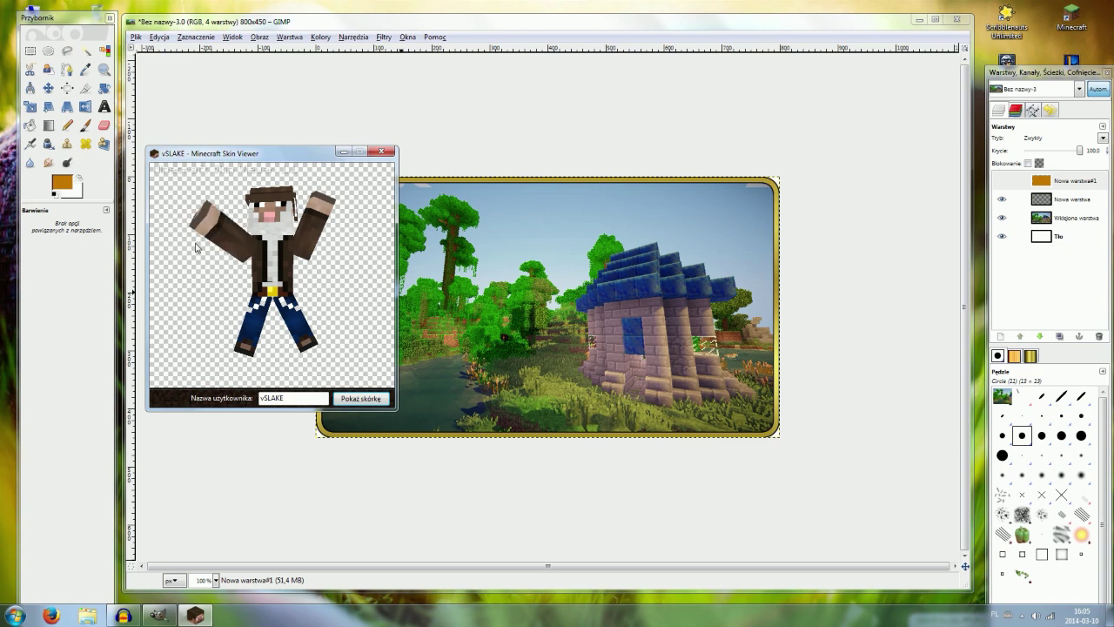
# Save the character render as Skin.png on the desktop and close the viewer.
pyautogui.rightClick(267, 241)
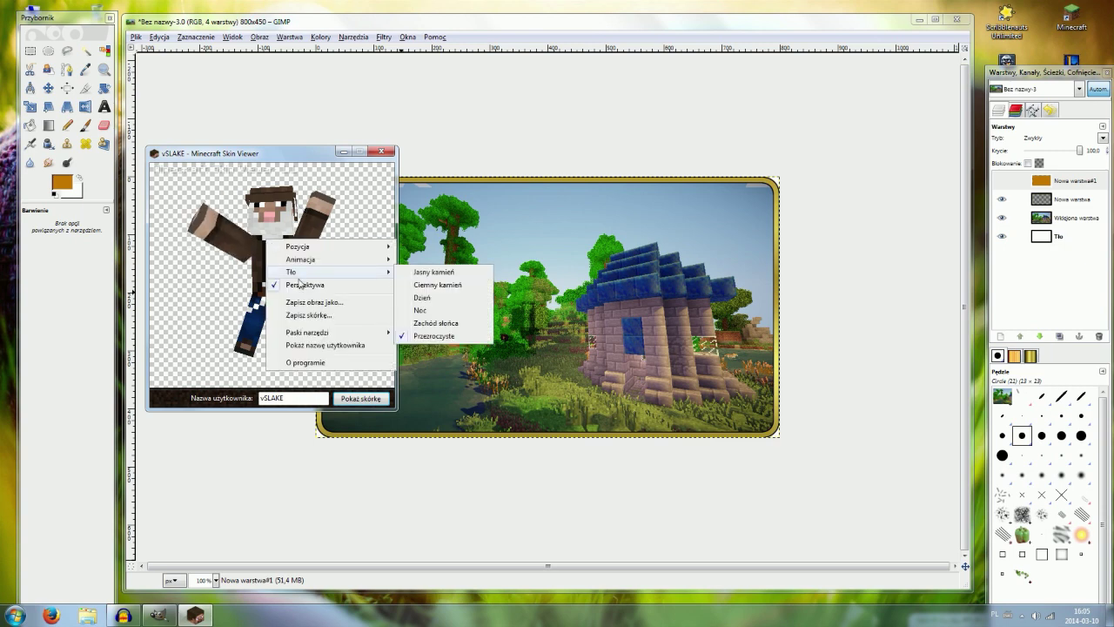
pyautogui.click(314, 302)
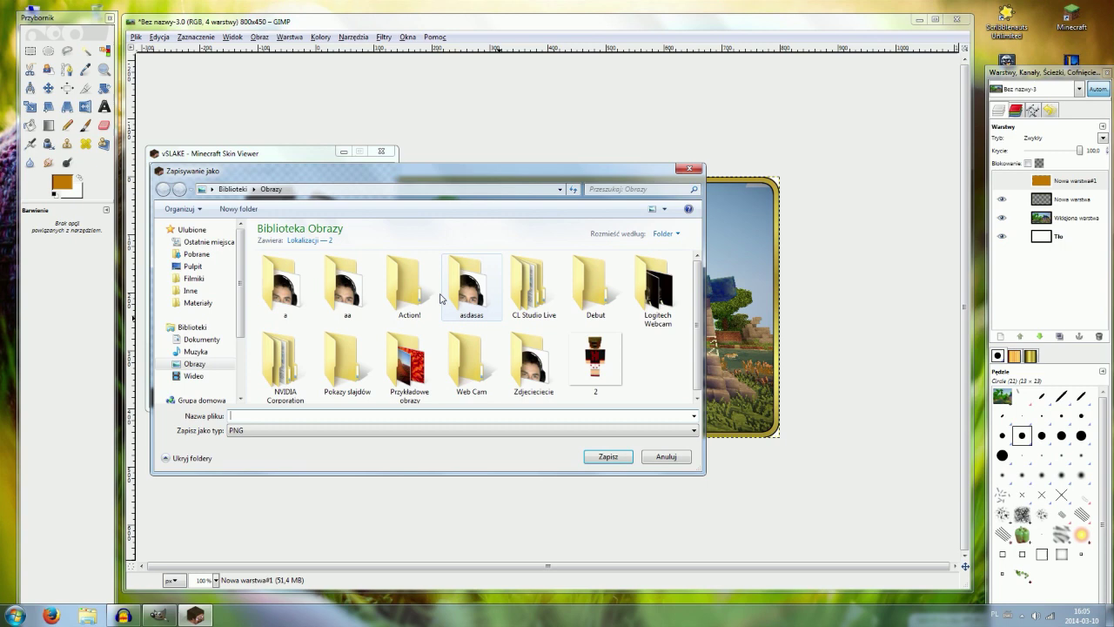
pyautogui.click(193, 266)
pyautogui.click(307, 415)
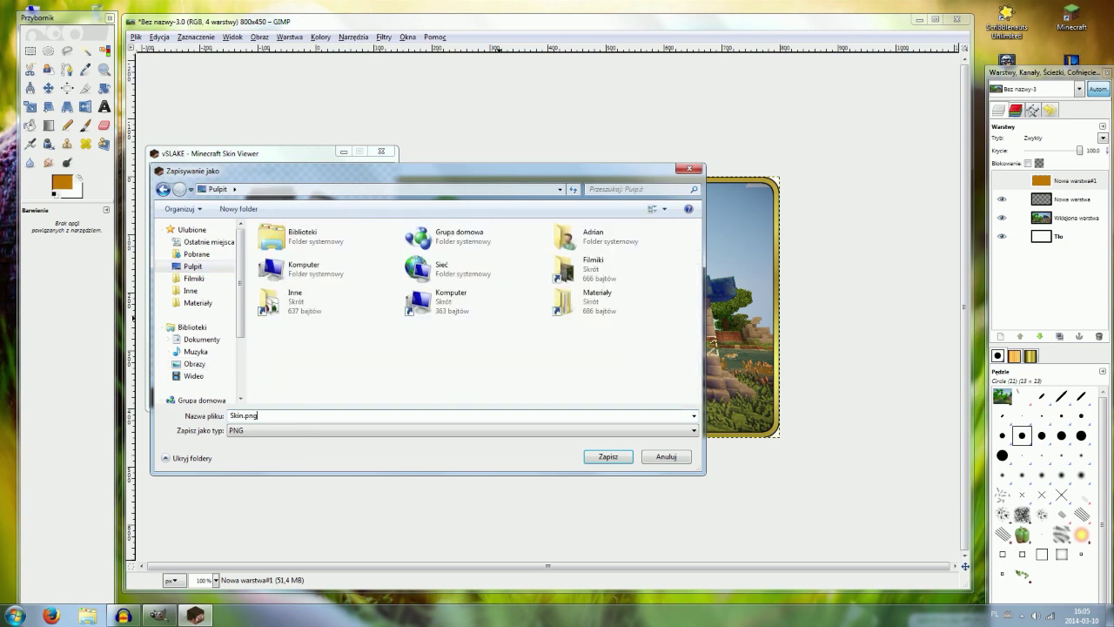
pyautogui.click(608, 456)
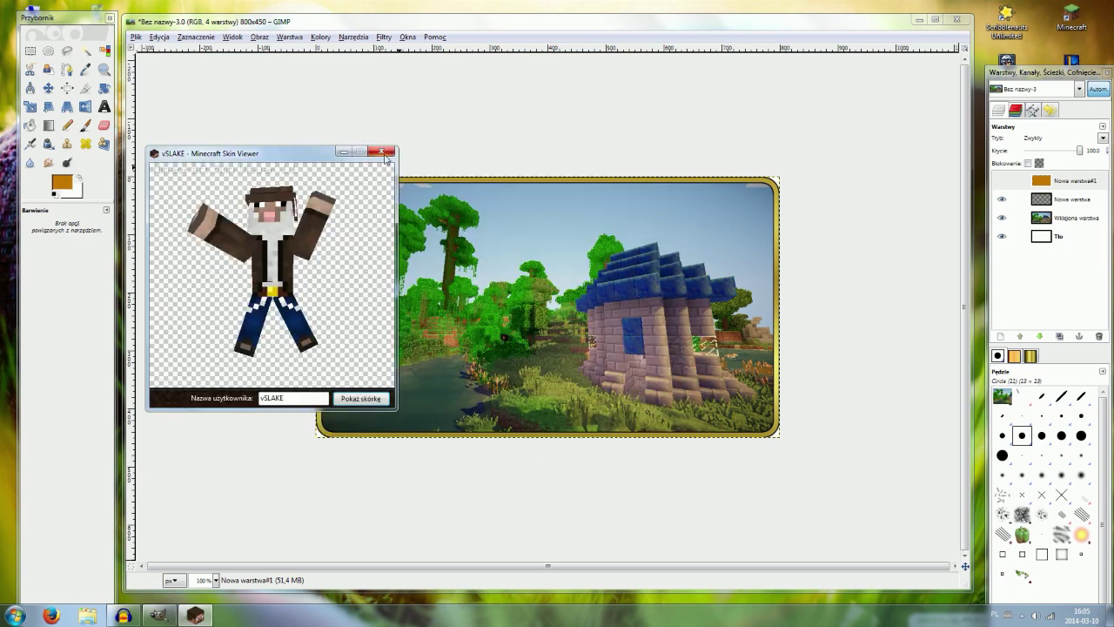
pyautogui.click(381, 151)
# Add Skin.png as a layer, shift it left, and place it beneath the frame layer.
pyautogui.moveTo(84, 27); pyautogui.dragTo(113, 34)
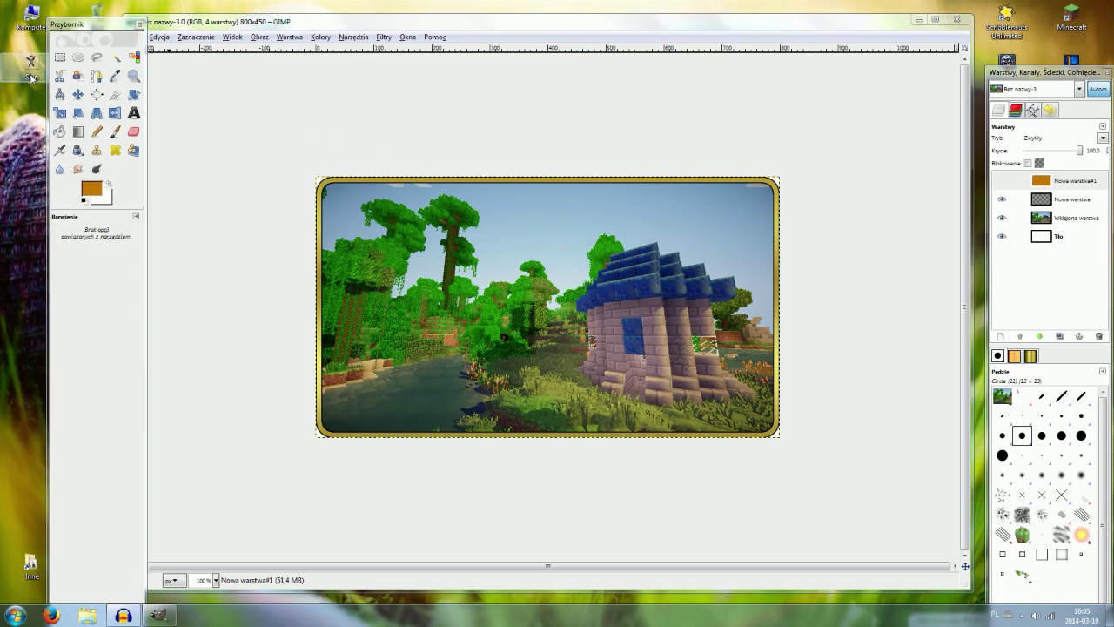
pyautogui.moveTo(408, 291); pyautogui.dragTo(438, 328)
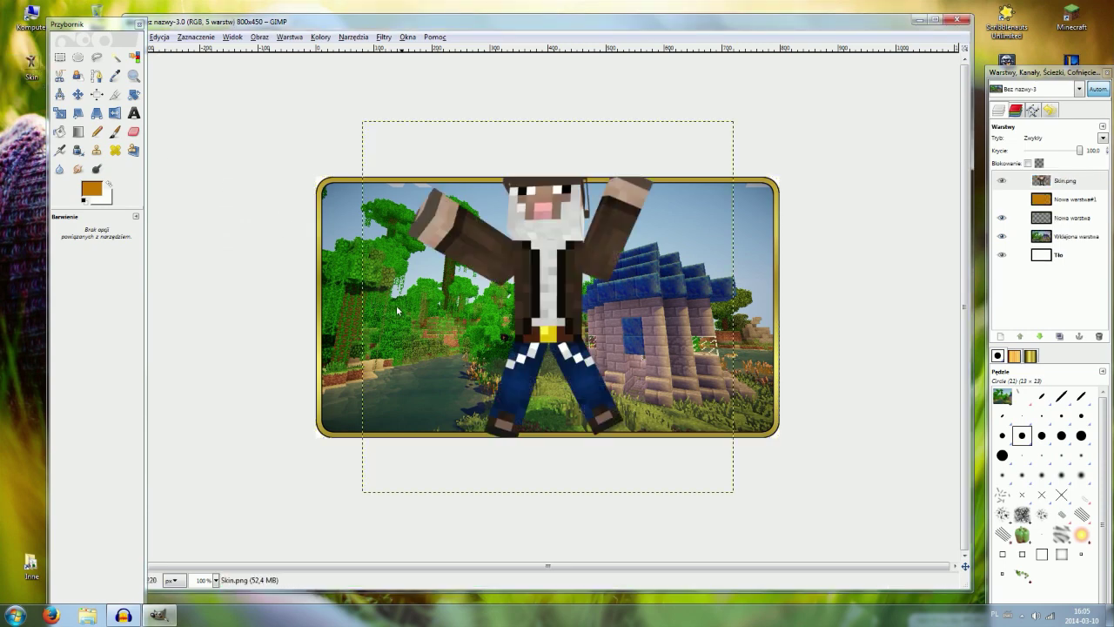
pyautogui.click(78, 94)
pyautogui.moveTo(557, 255)
pyautogui.mouseDown()
pyautogui.moveTo(448, 296)
pyautogui.moveTo(404, 288)
pyautogui.mouseUp()
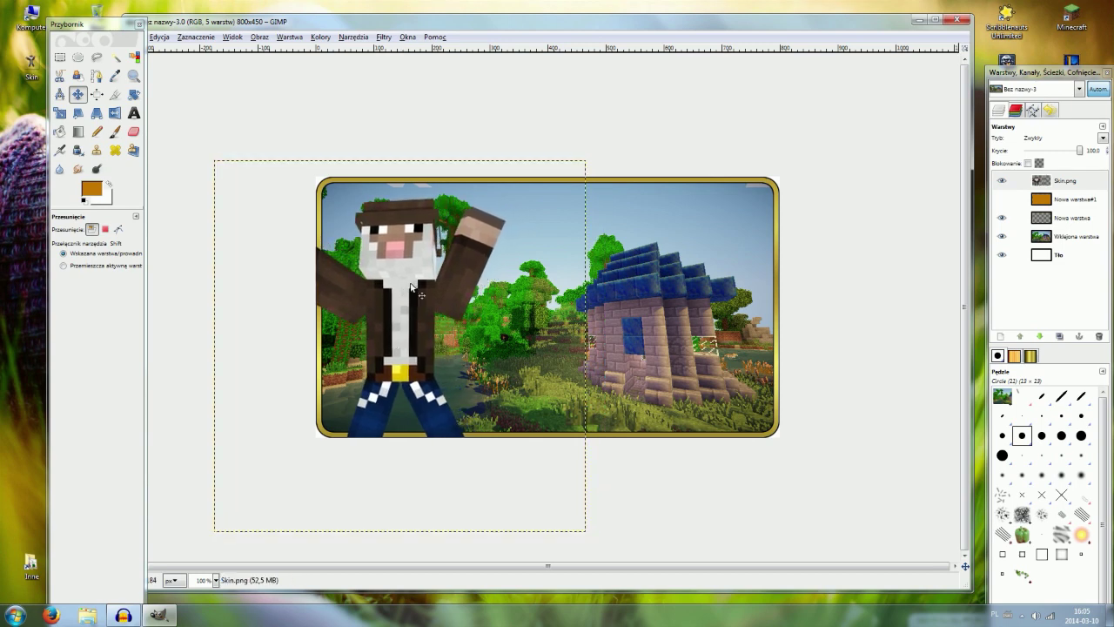
pyautogui.click(1072, 181)
pyautogui.moveTo(1073, 183); pyautogui.dragTo(1068, 228)
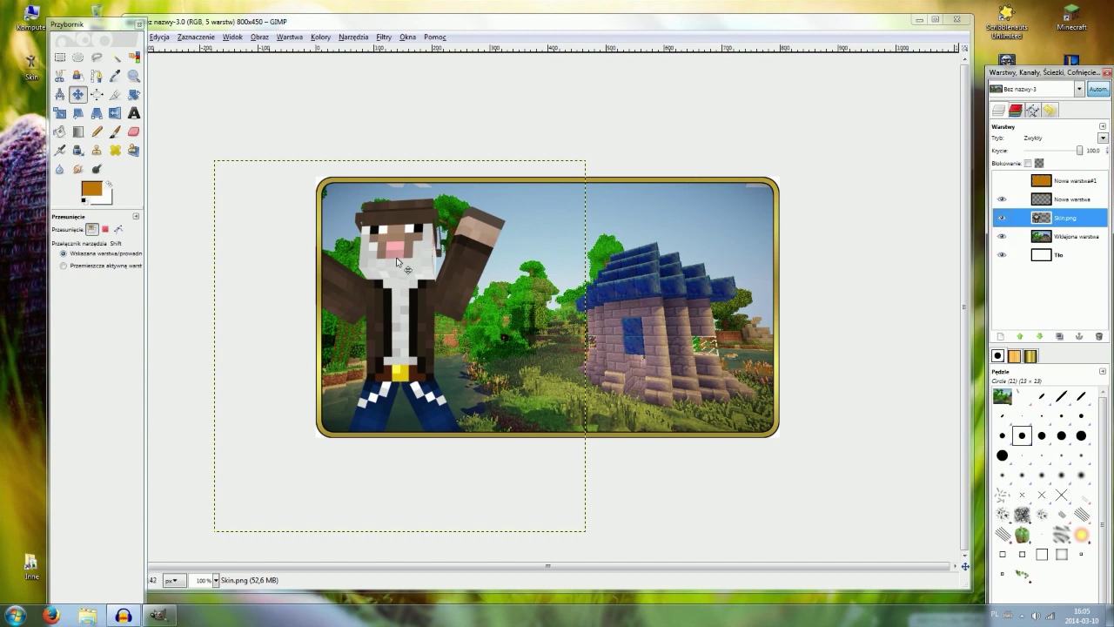
# Select the orange Nowa warstwa#1 layer's rounded shape via Alpha to Selection and invert it.
pyautogui.click(1099, 202)
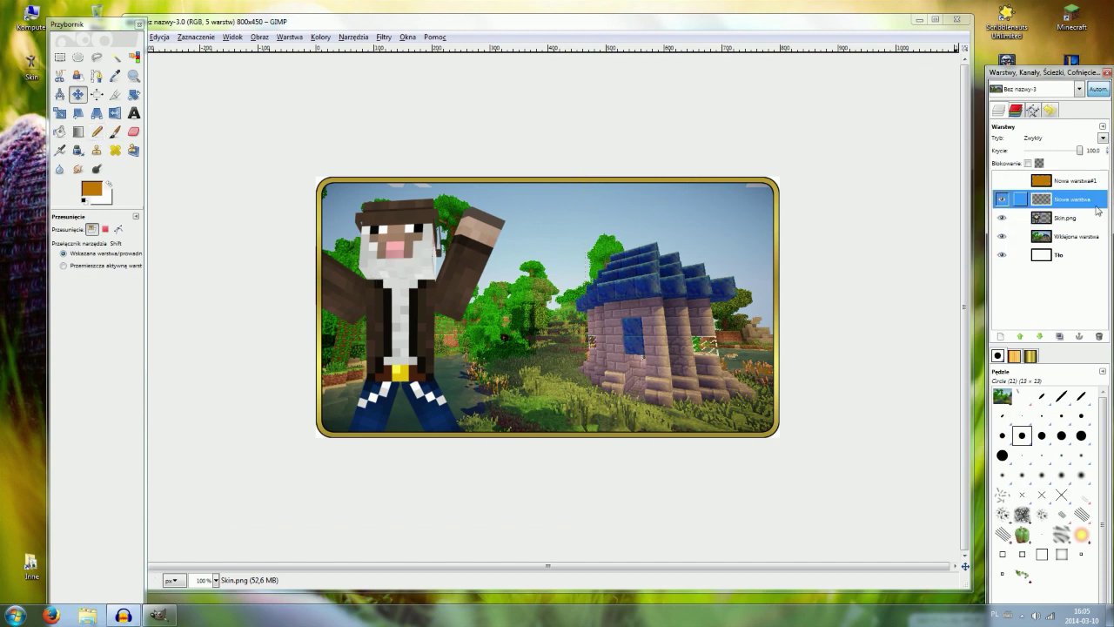
pyautogui.click(1022, 180)
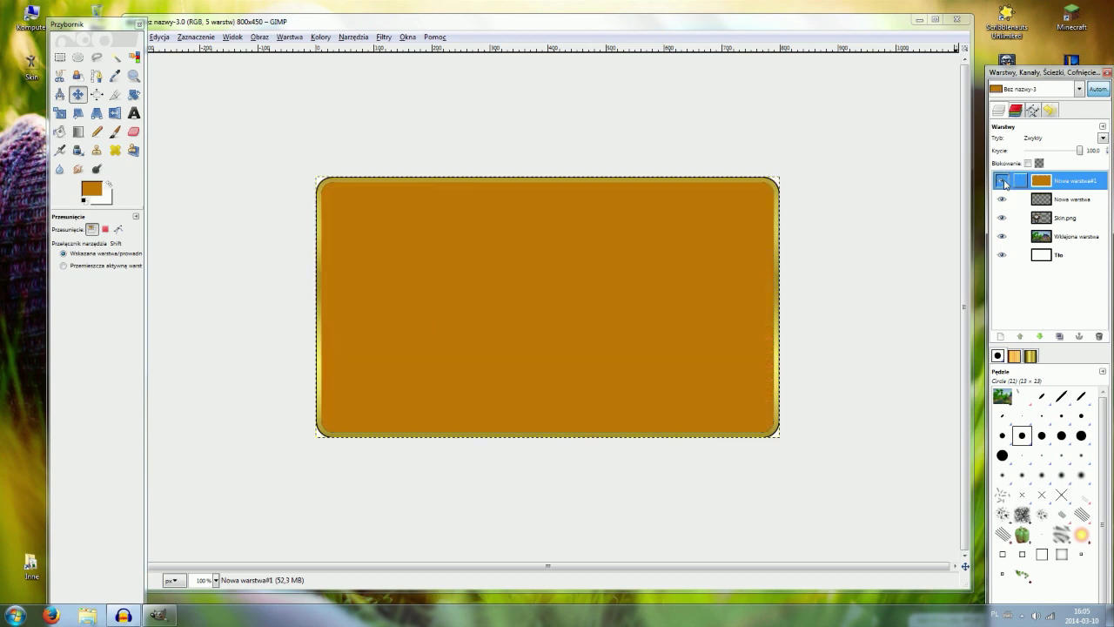
pyautogui.rightClick(1057, 181)
pyautogui.click(1010, 449)
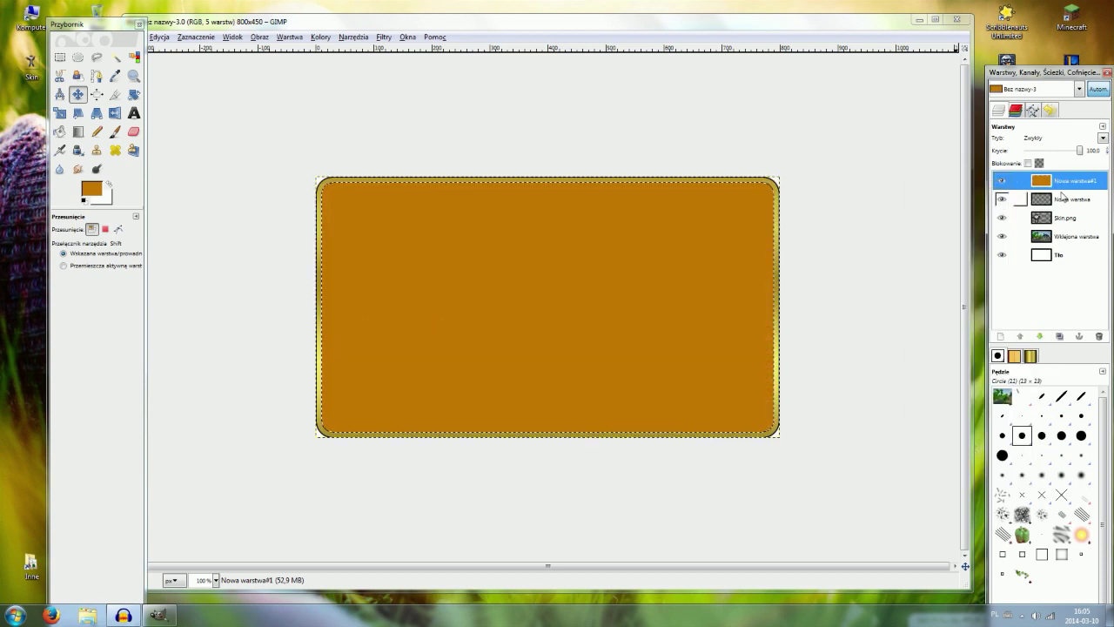
pyautogui.click(195, 37)
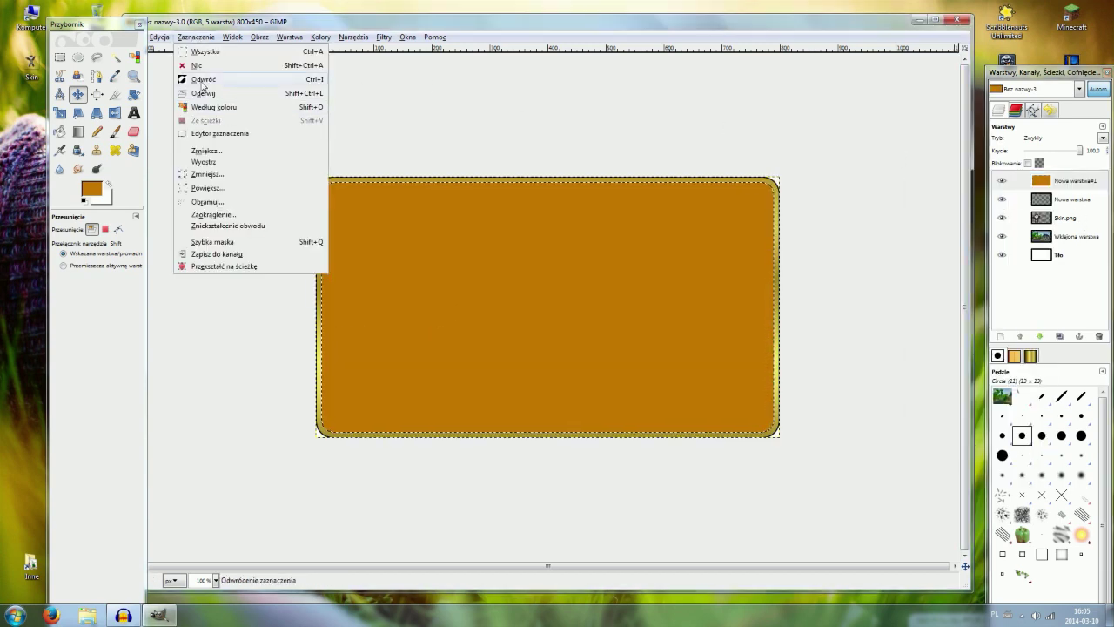
pyautogui.click(201, 90)
pyautogui.click(1074, 236)
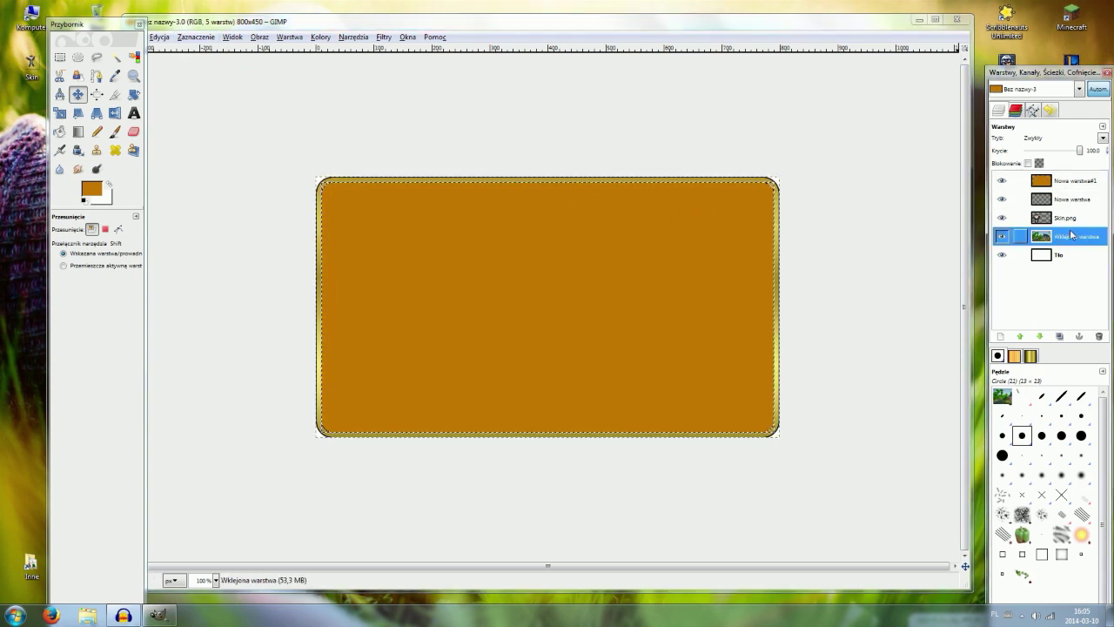
pyautogui.click(1063, 218)
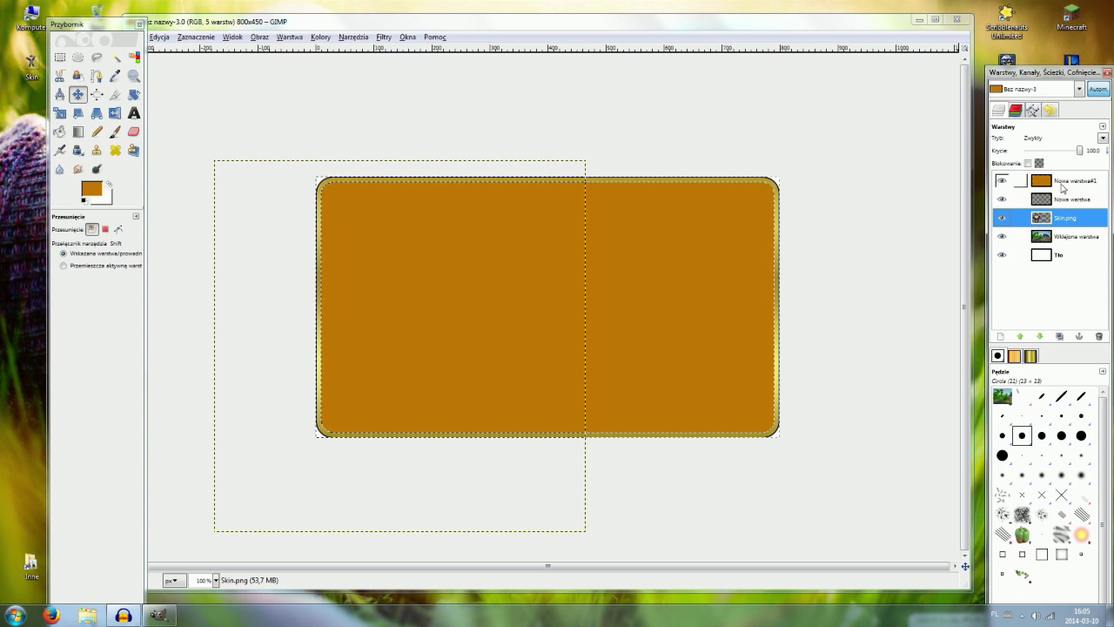
pyautogui.click(1003, 181)
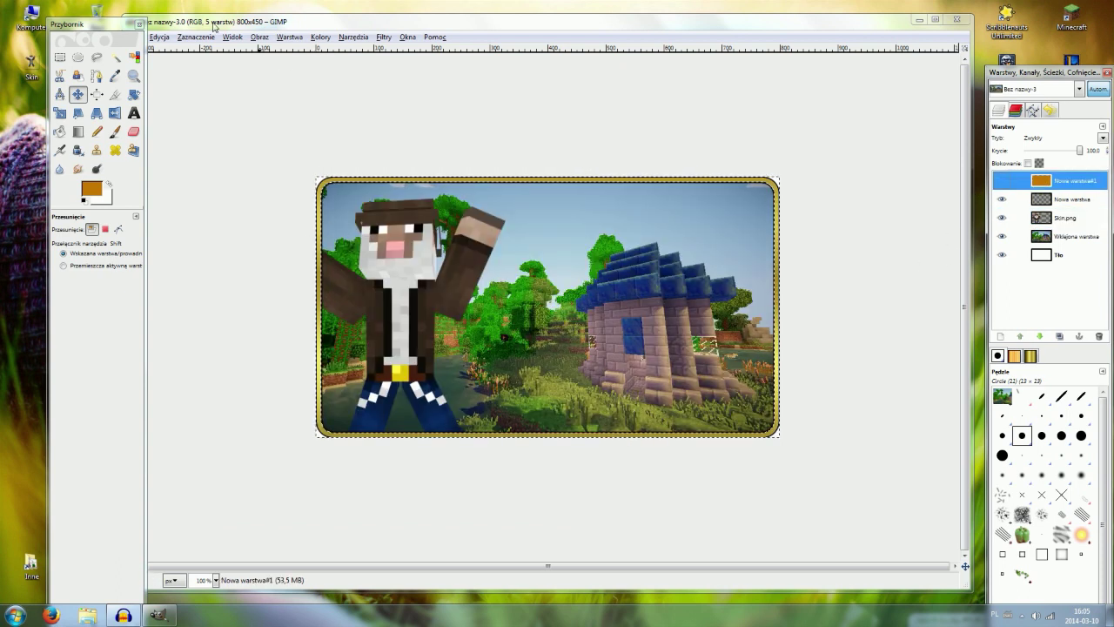
# Clear the selection and duplicate the Skin.png layer.
pyautogui.click(183, 39)
pyautogui.click(195, 65)
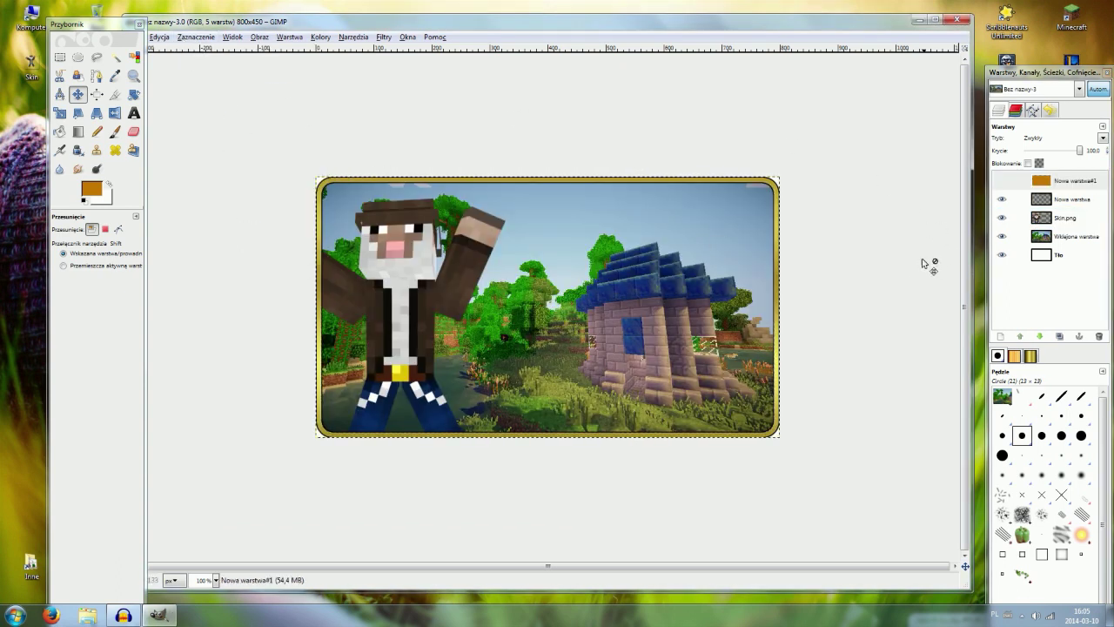
pyautogui.click(1013, 218)
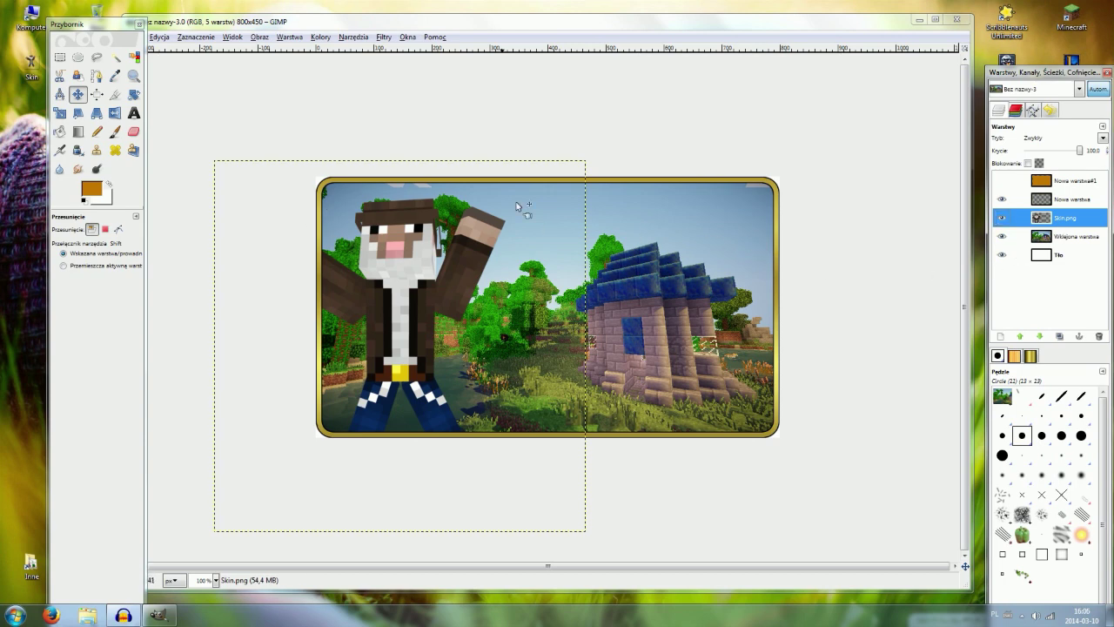
pyautogui.click(1055, 219)
pyautogui.rightClick(1058, 219)
pyautogui.click(979, 249)
# Colorize the original Skin.png layer dark and apply a radius 3 Gaussian Blur.
pyautogui.click(1066, 236)
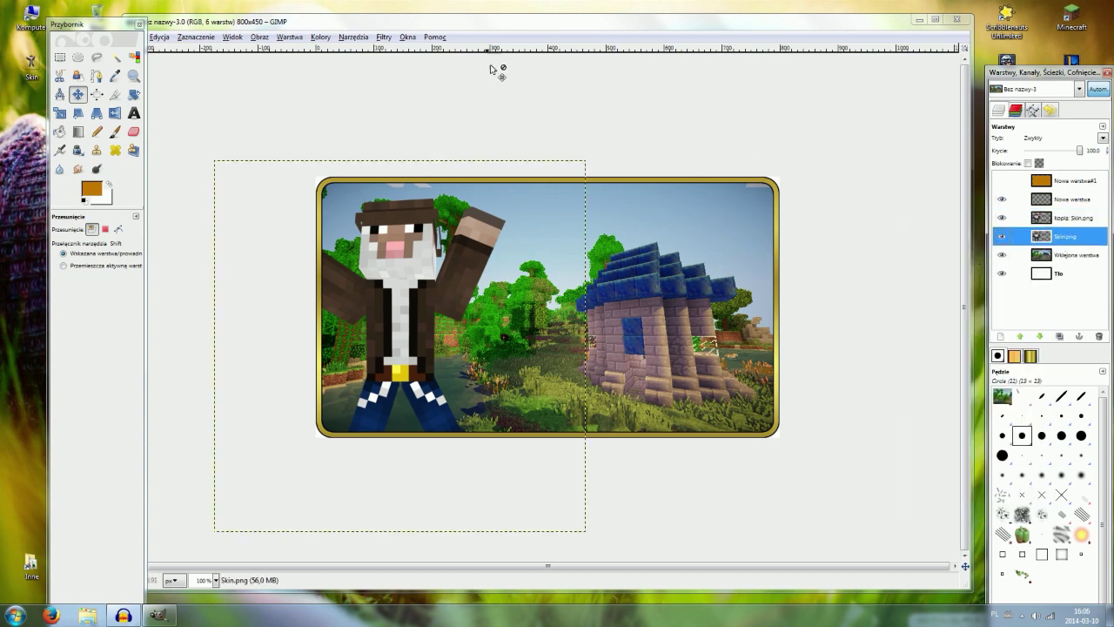
pyautogui.click(320, 37)
pyautogui.click(337, 87)
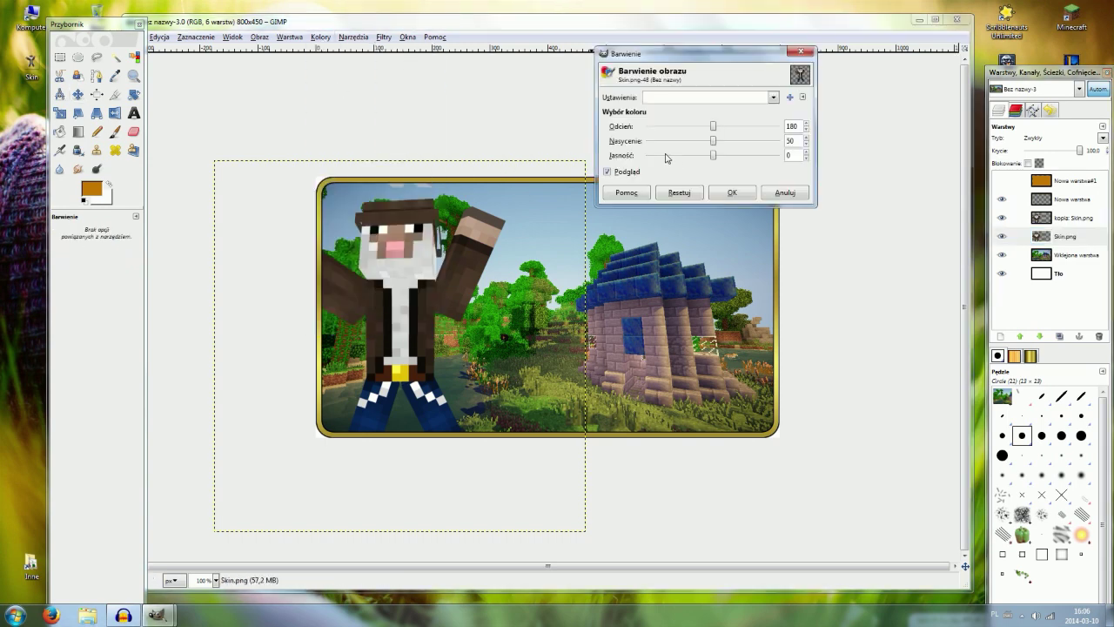
pyautogui.click(732, 192)
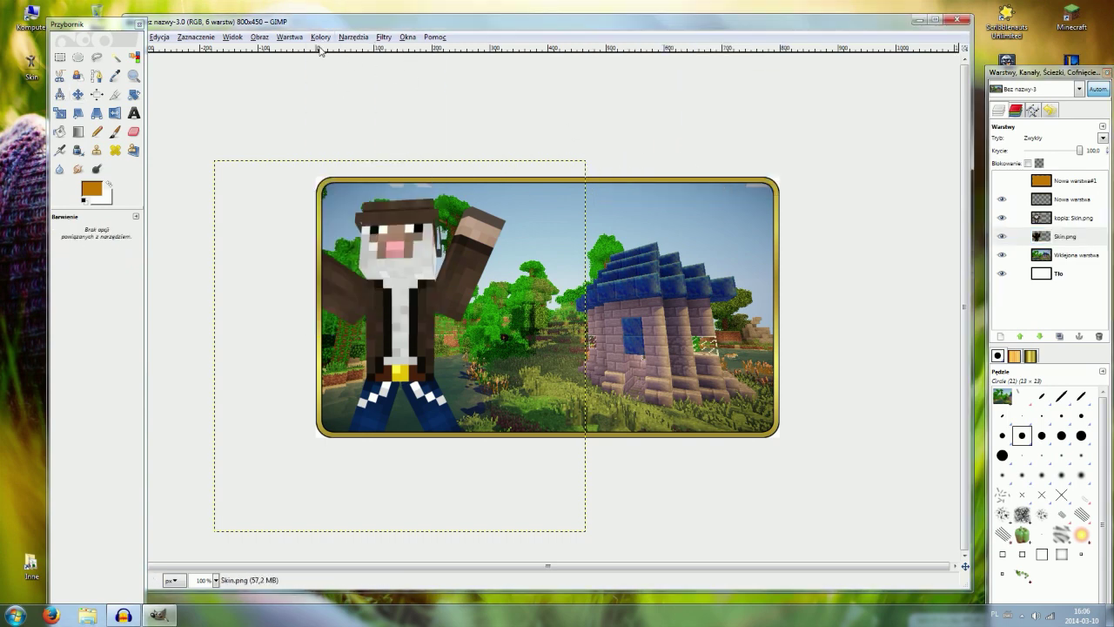
pyautogui.click(318, 38)
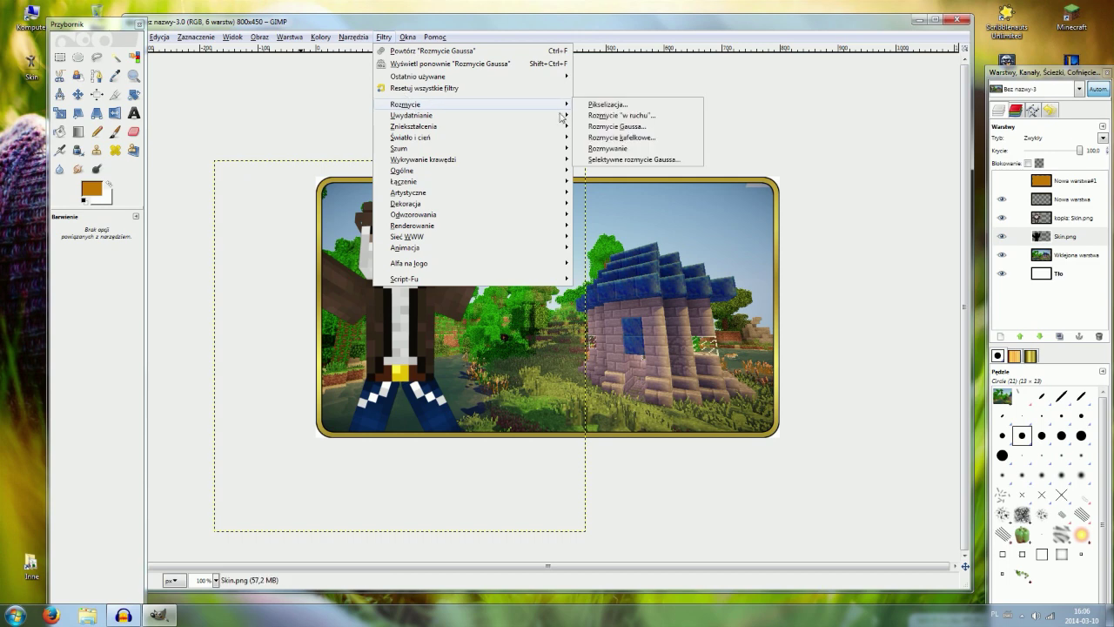
pyautogui.click(640, 130)
pyautogui.click(154, 269)
pyautogui.click(185, 316)
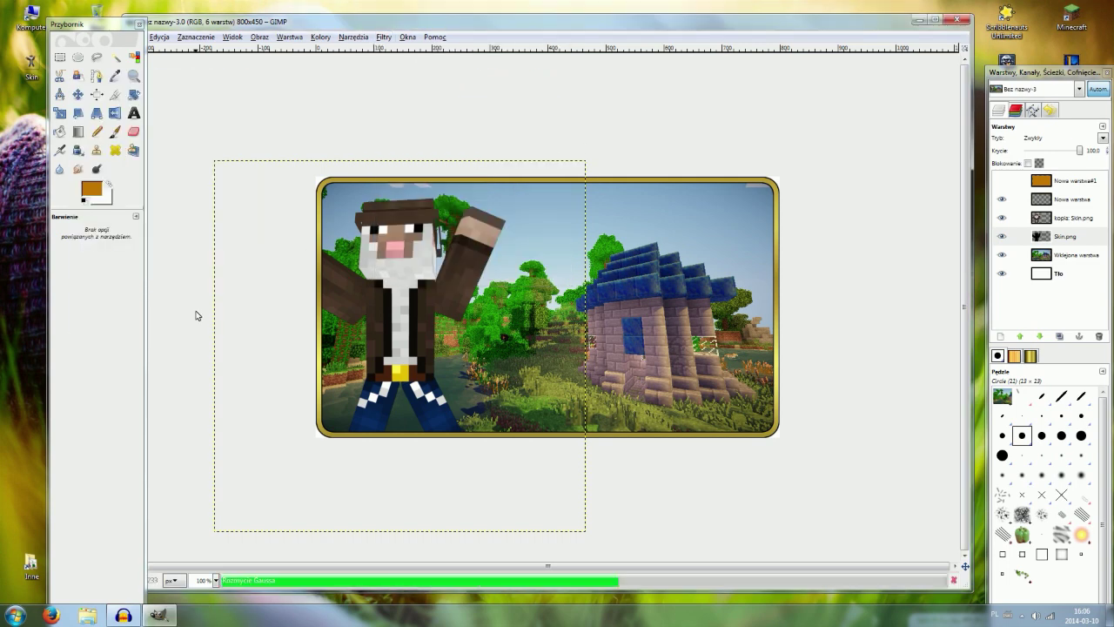
# Duplicate and merge down the blurred layer twice to strengthen the shadow.
pyautogui.rightClick(1069, 235)
pyautogui.click(962, 280)
pyautogui.rightClick(1074, 238)
pyautogui.click(947, 316)
pyautogui.rightClick(1055, 244)
pyautogui.click(946, 289)
pyautogui.rightClick(1055, 244)
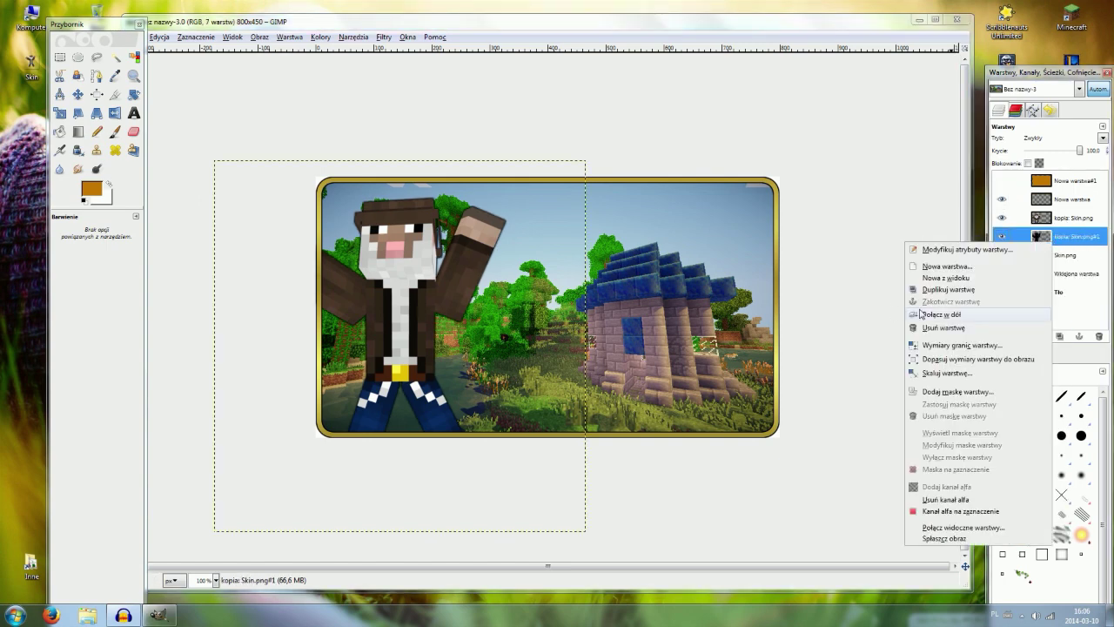
pyautogui.click(947, 314)
# Repeat duplicate and merge down, collapsing all copies into one Skin.png layer.
pyautogui.rightClick(1072, 240)
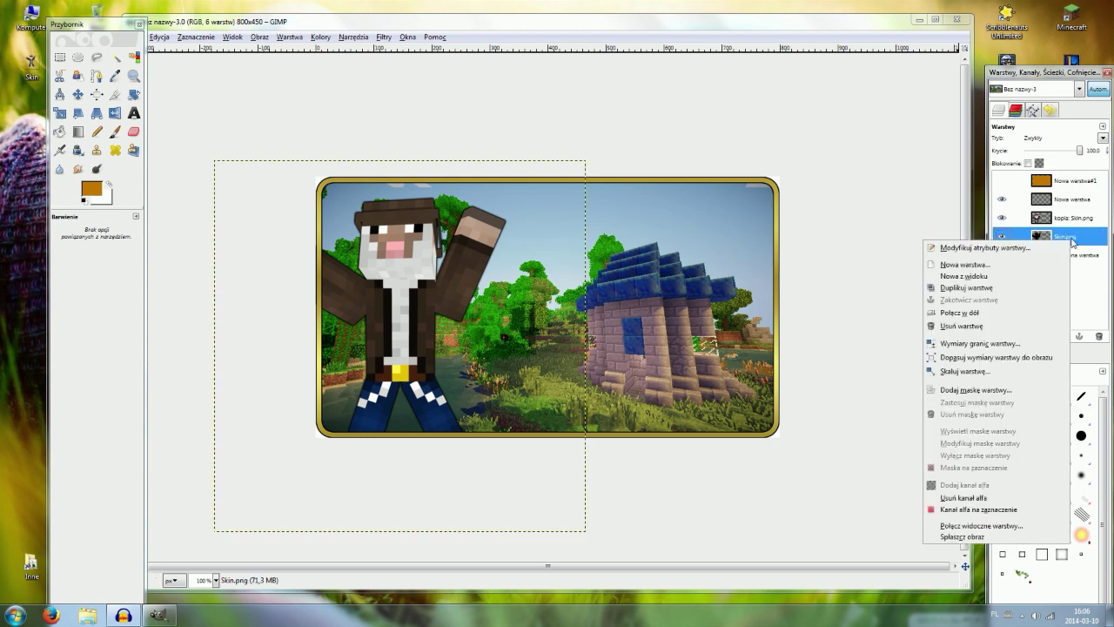
pyautogui.click(961, 288)
pyautogui.rightClick(1047, 241)
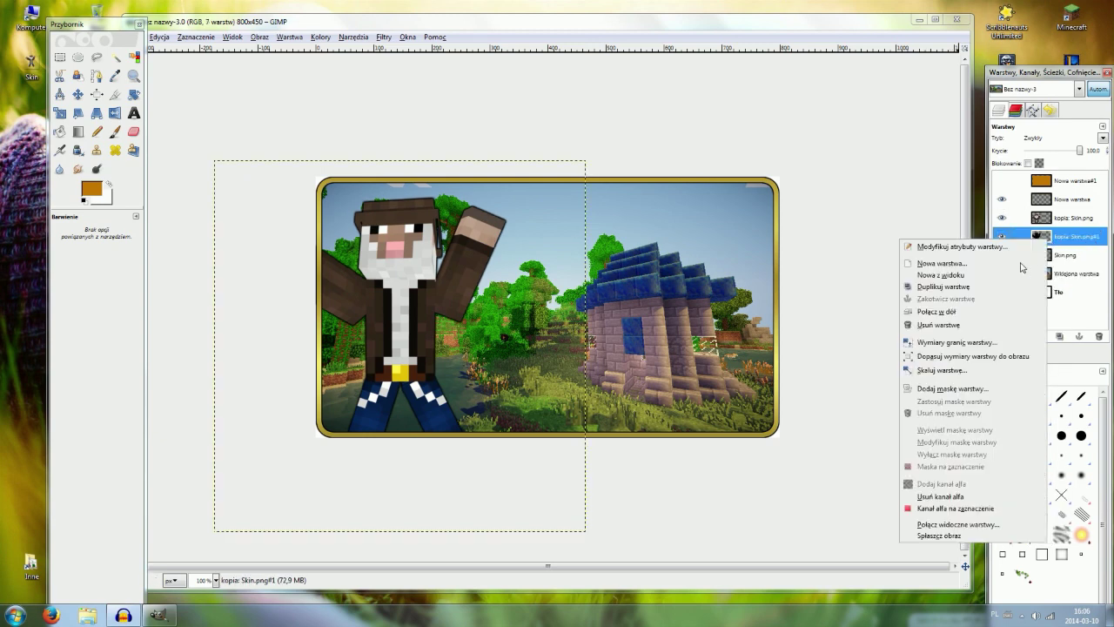
pyautogui.click(947, 311)
pyautogui.rightClick(1044, 218)
pyautogui.click(956, 294)
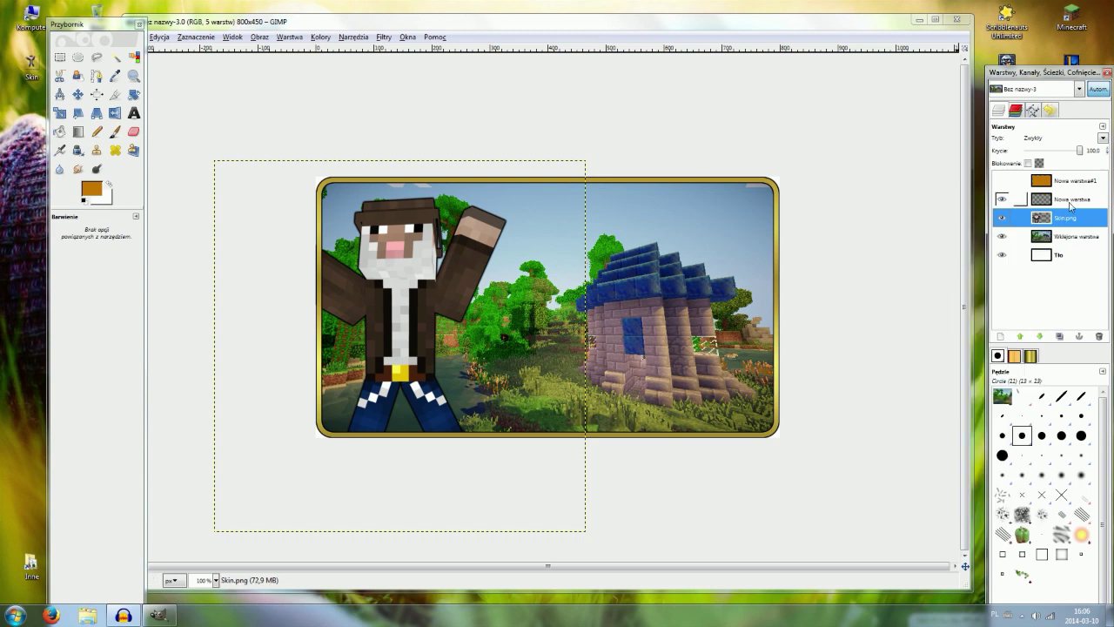
# Turn the orange top layer's shape into a selection.
pyautogui.press('pageup')
pyautogui.press('pageup')
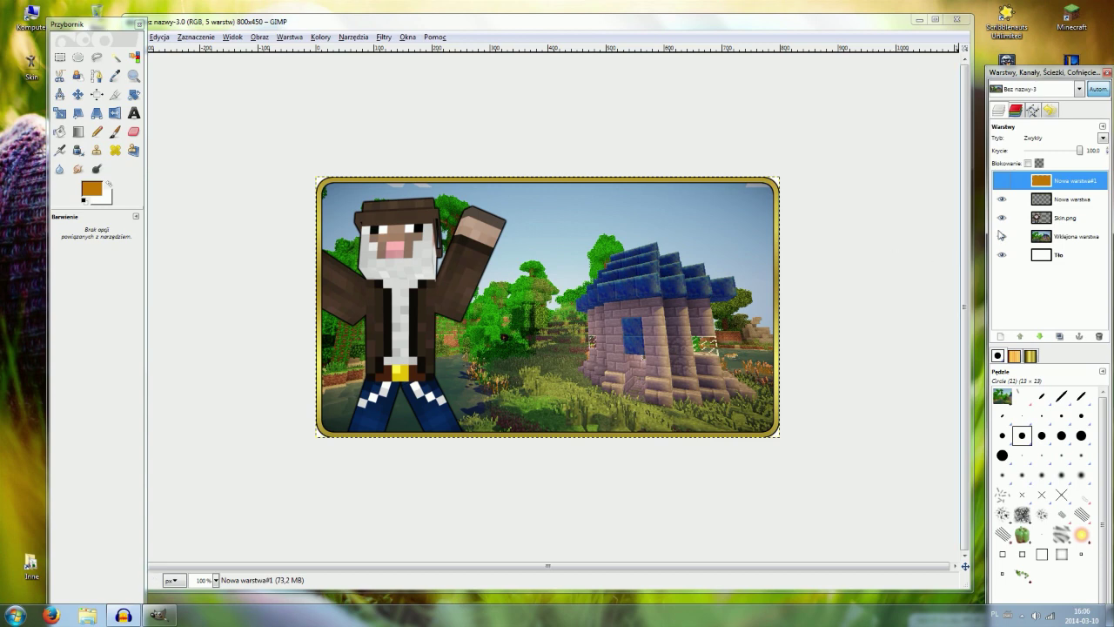
pyautogui.click(1001, 180)
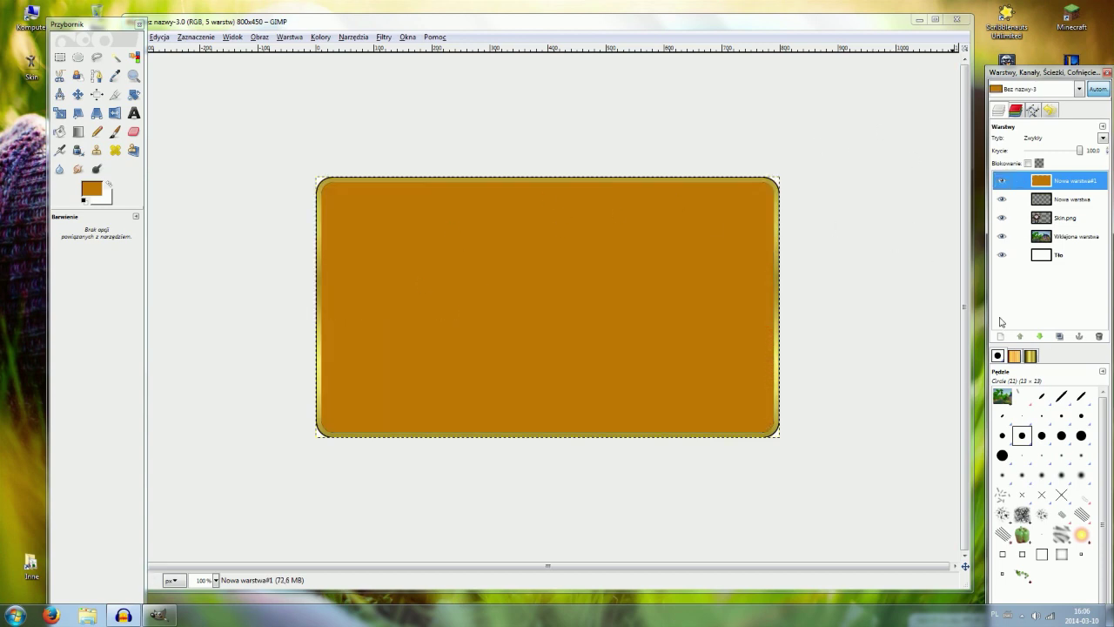
pyautogui.click(1000, 180)
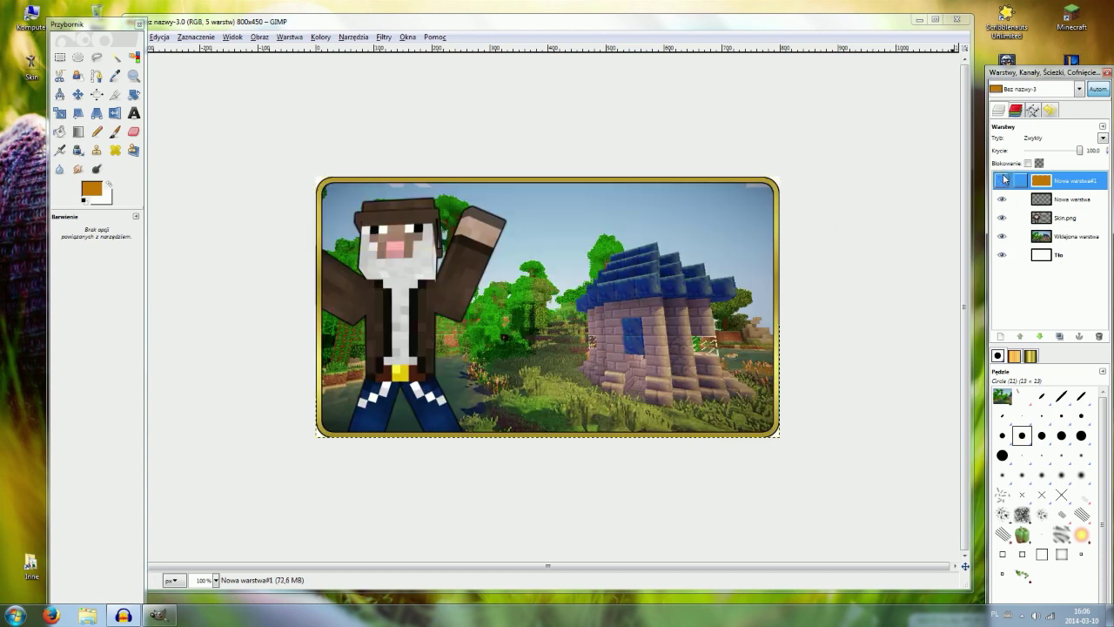
pyautogui.rightClick(1053, 185)
pyautogui.click(951, 449)
# Make it a 10 px border selection and switch to the Paintbrush.
pyautogui.click(195, 37)
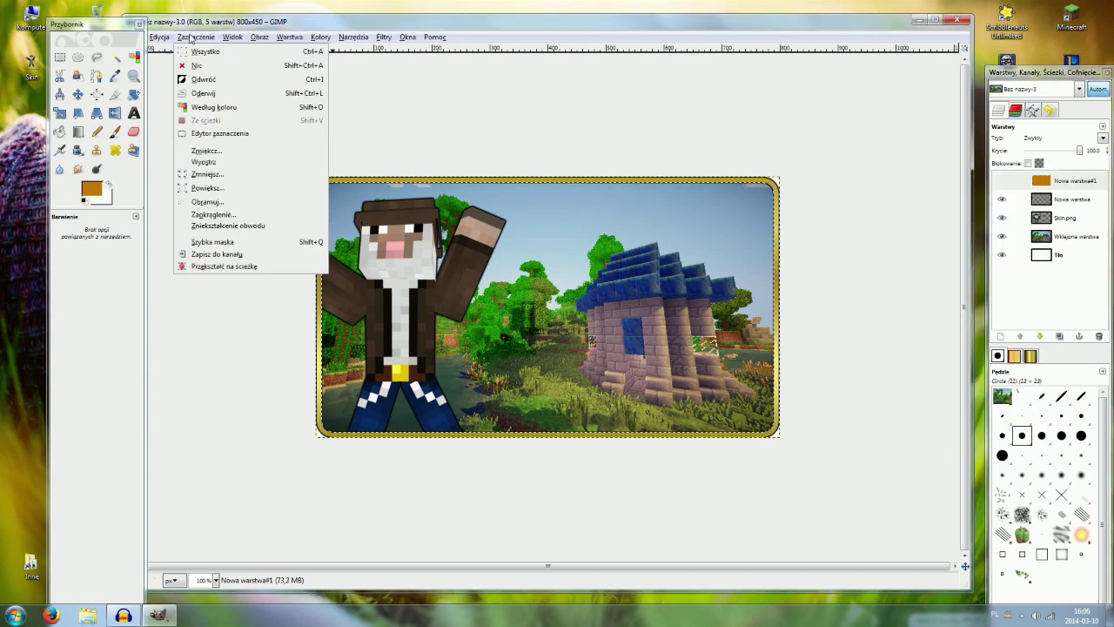
pyautogui.click(202, 203)
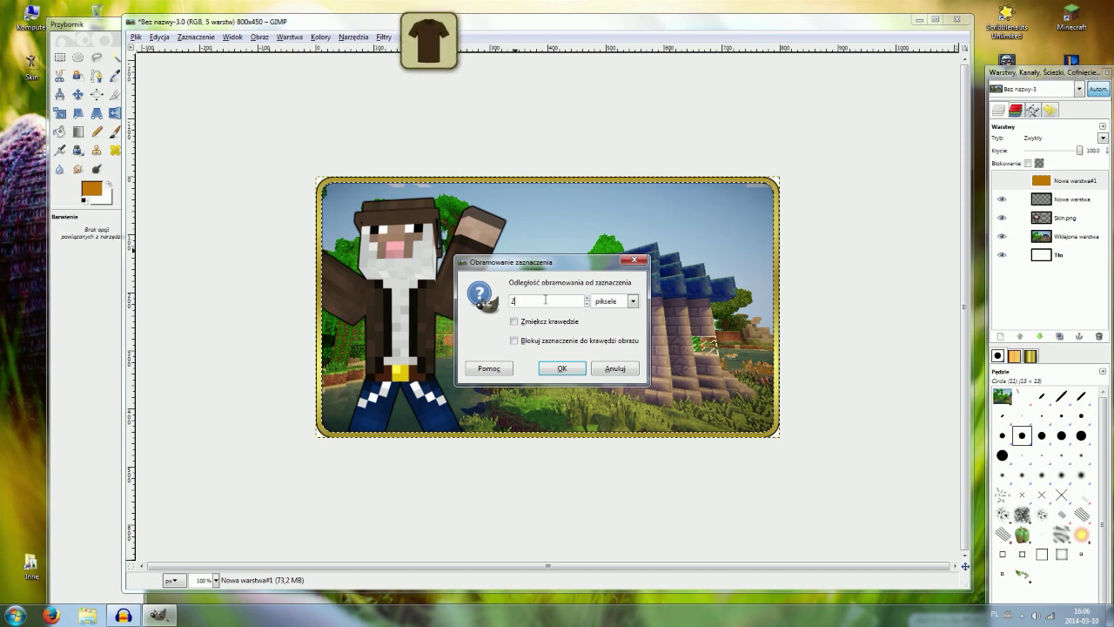
pyautogui.write('10')
pyautogui.click(562, 368)
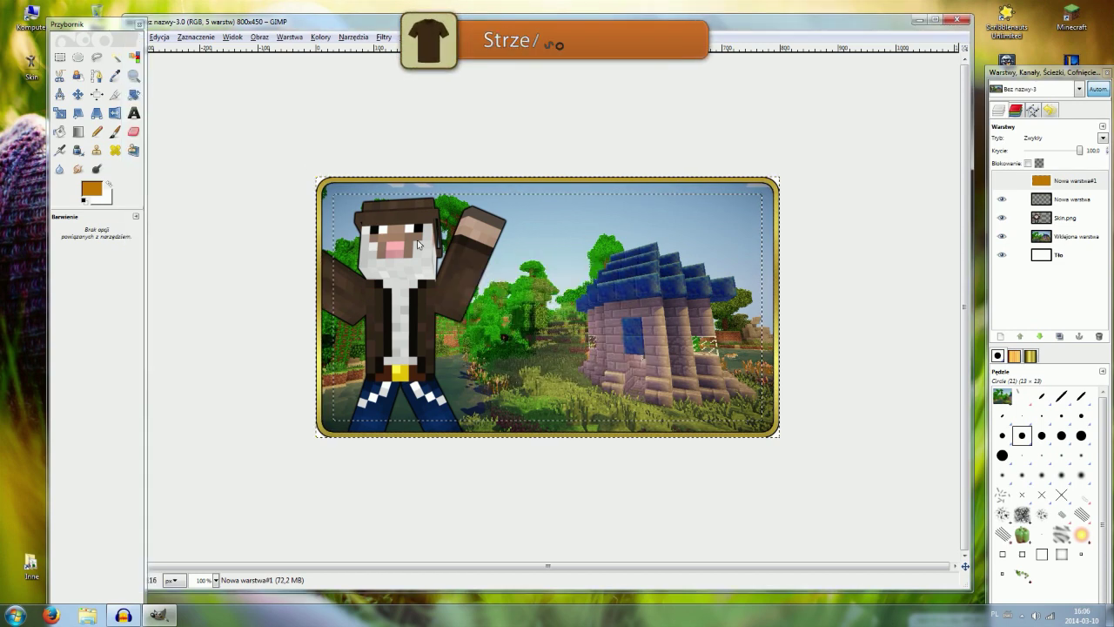
pyautogui.click(115, 132)
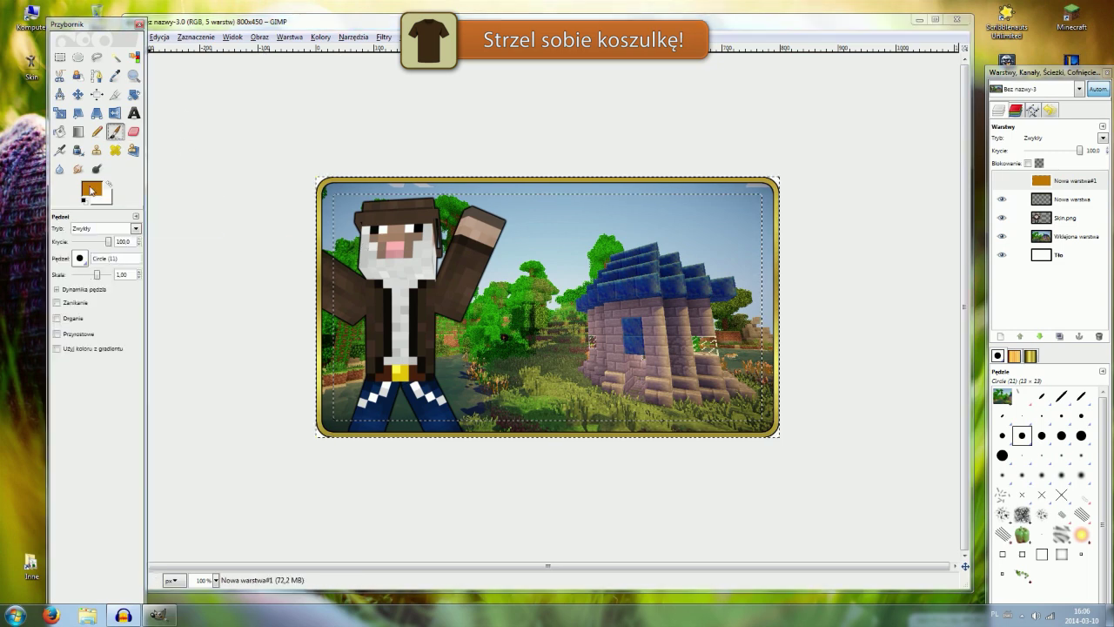
# Set black, enlarge the brush, and paint a black border on the orange overlay.
pyautogui.click(90, 190)
pyautogui.click(262, 229)
pyautogui.click(294, 263)
pyautogui.press(']')
pyautogui.press(']')
pyautogui.press(']')
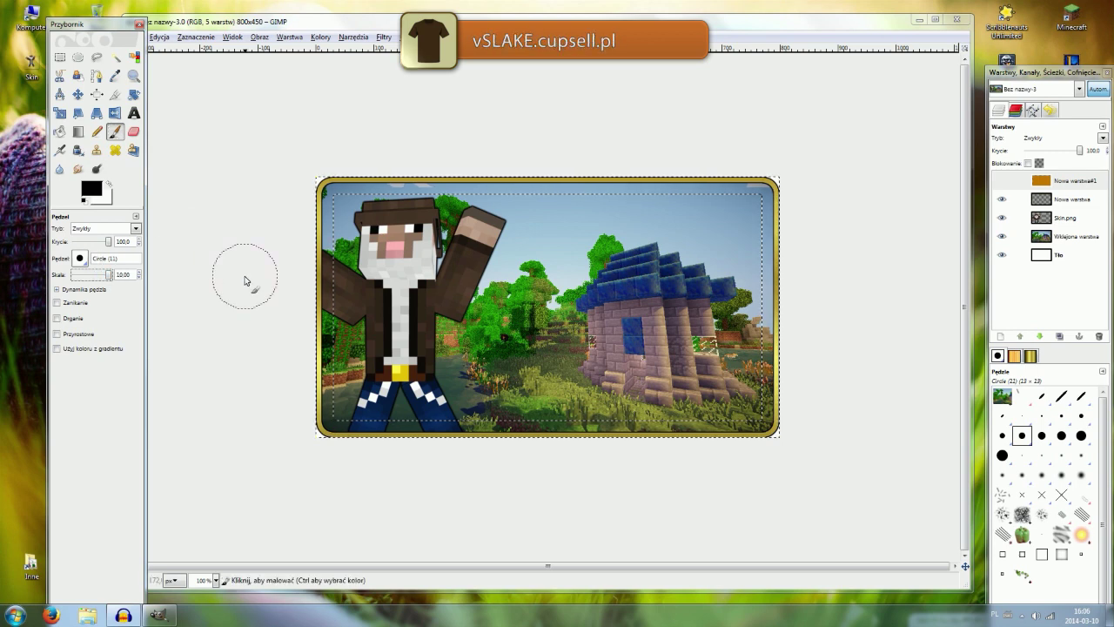
pyautogui.click(1071, 180)
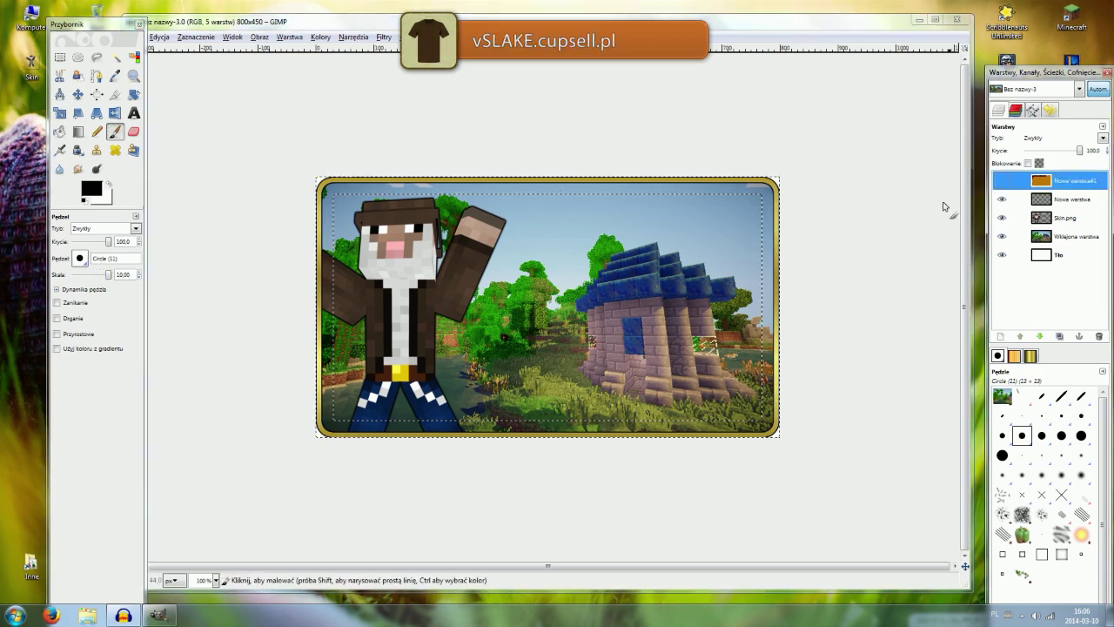
pyautogui.click(1001, 180)
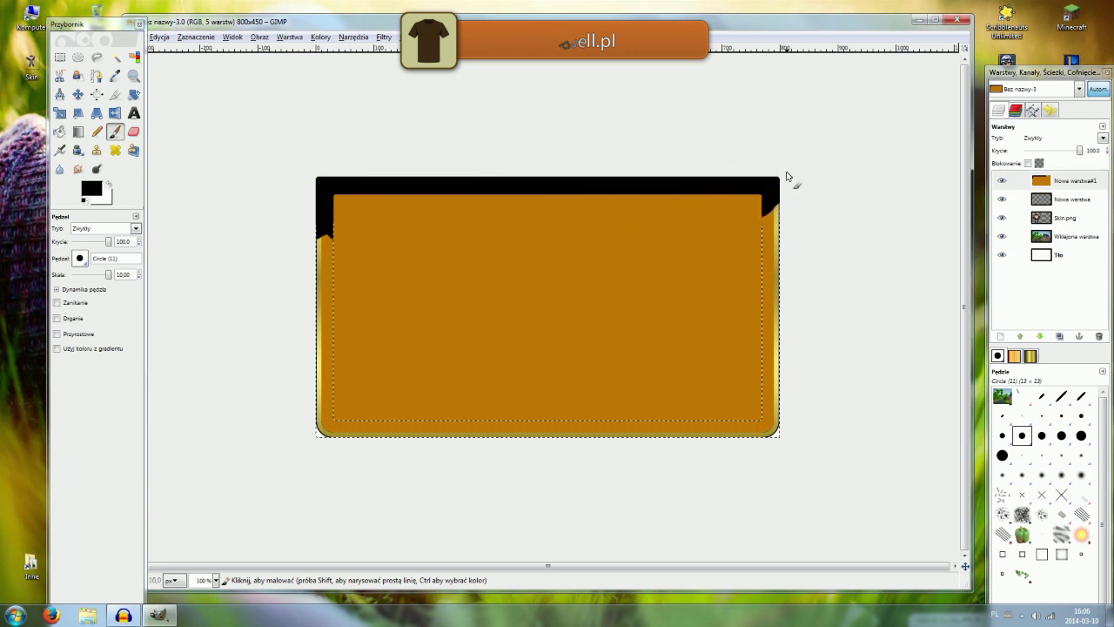
pyautogui.moveTo(771, 200)
pyautogui.mouseDown()
pyautogui.moveTo(274, 421)
pyautogui.moveTo(291, 298)
pyautogui.mouseUp()
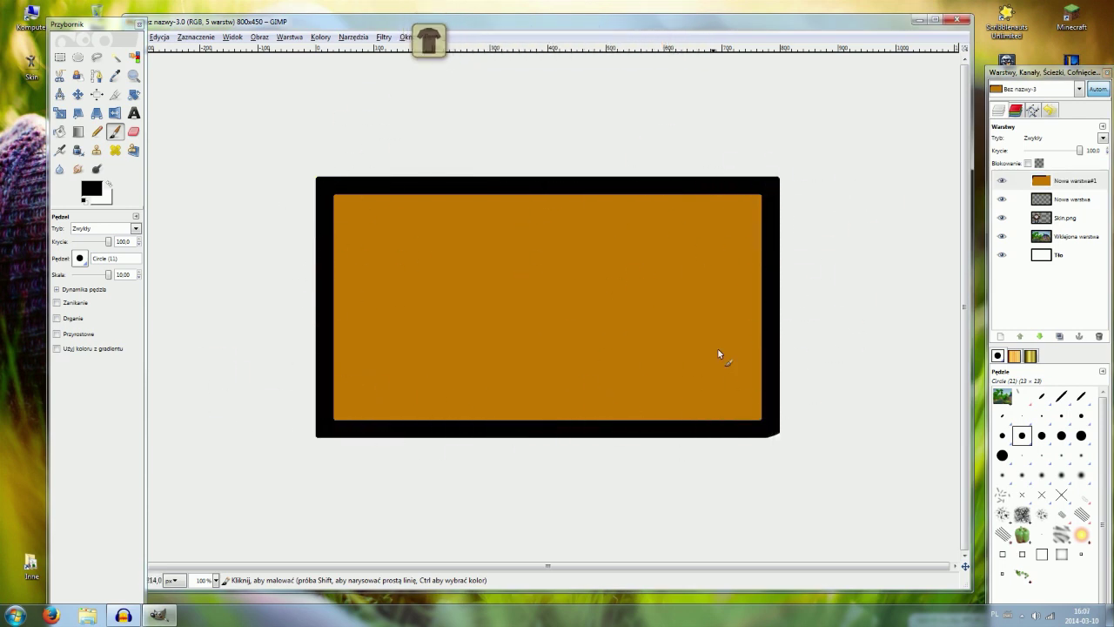
# Select the whole image and move the Layers window aside.
pyautogui.hotkey('ctrl', 'a')
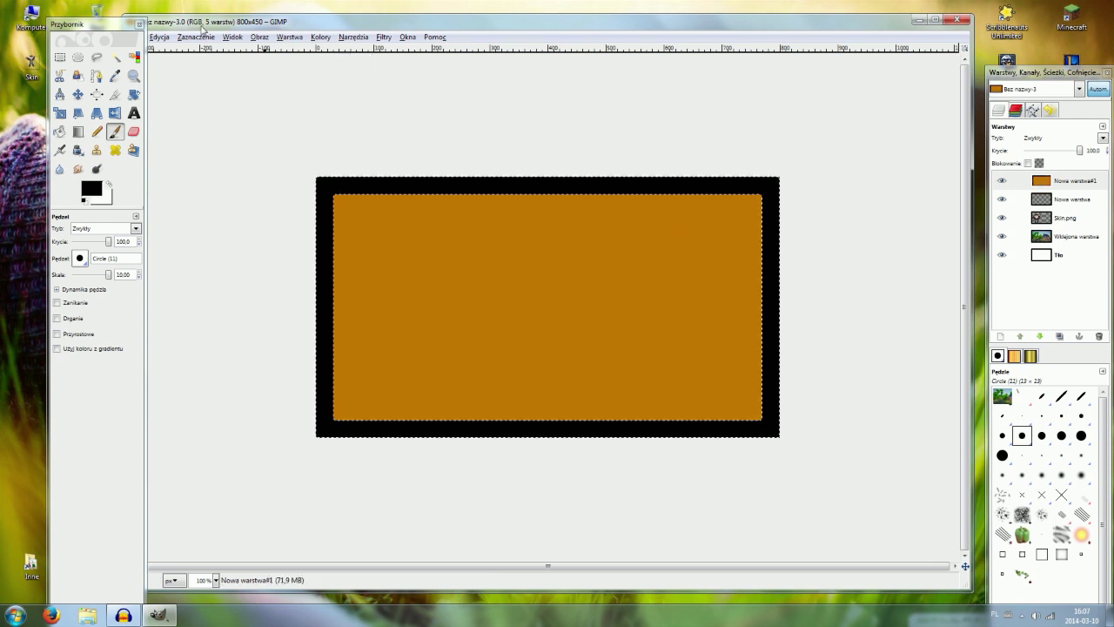
pyautogui.click(196, 37)
pyautogui.click(214, 55)
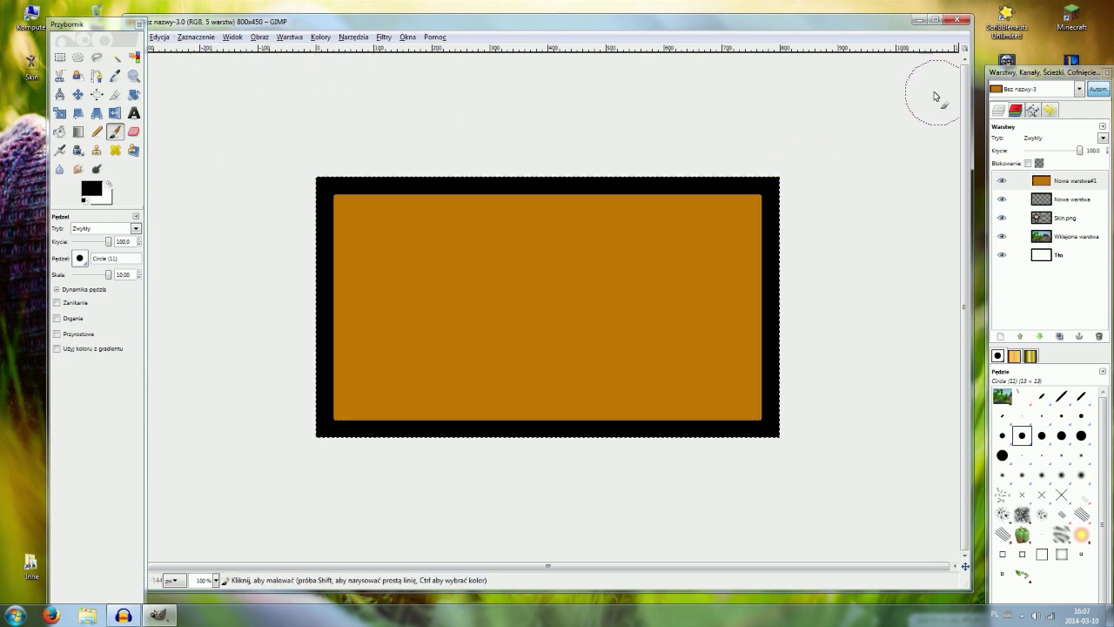
pyautogui.moveTo(1020, 71); pyautogui.dragTo(955, 31)
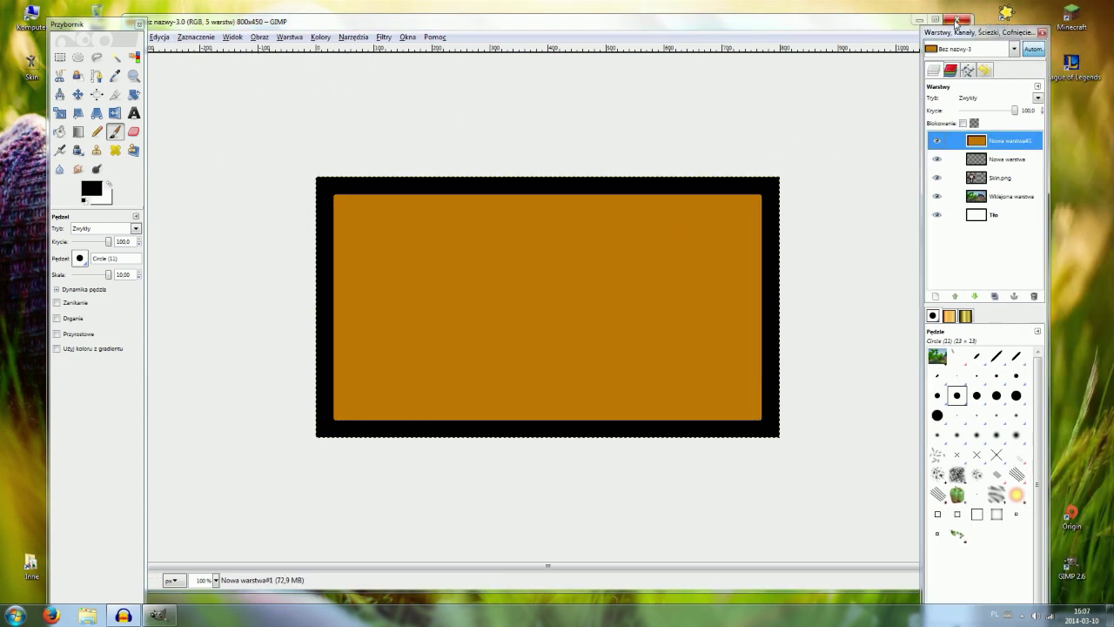
pyautogui.click(407, 37)
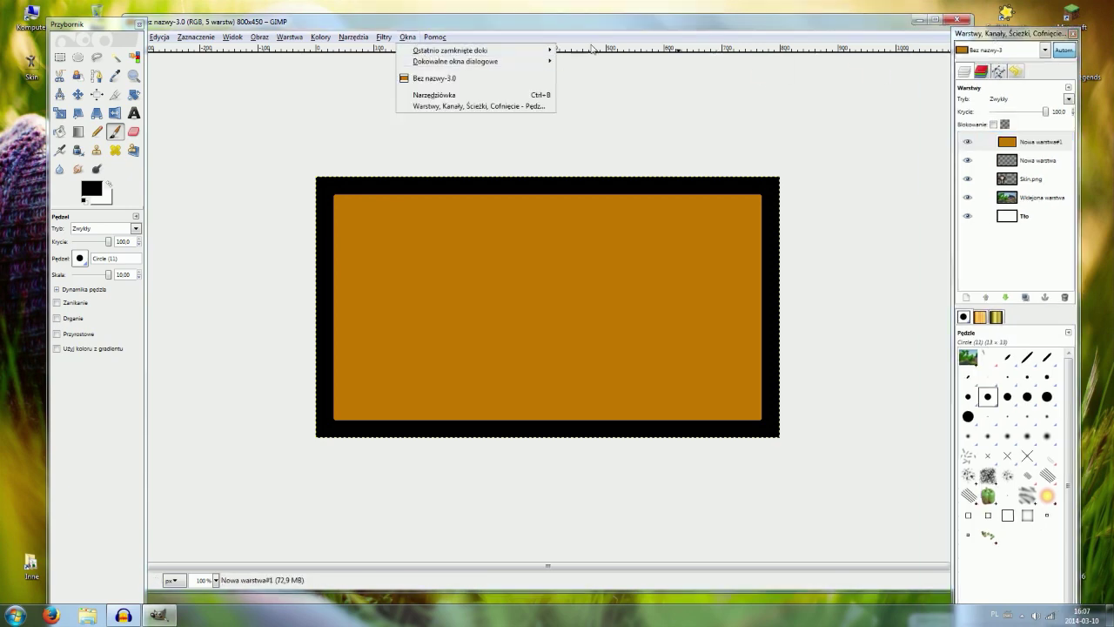
pyautogui.click(484, 23)
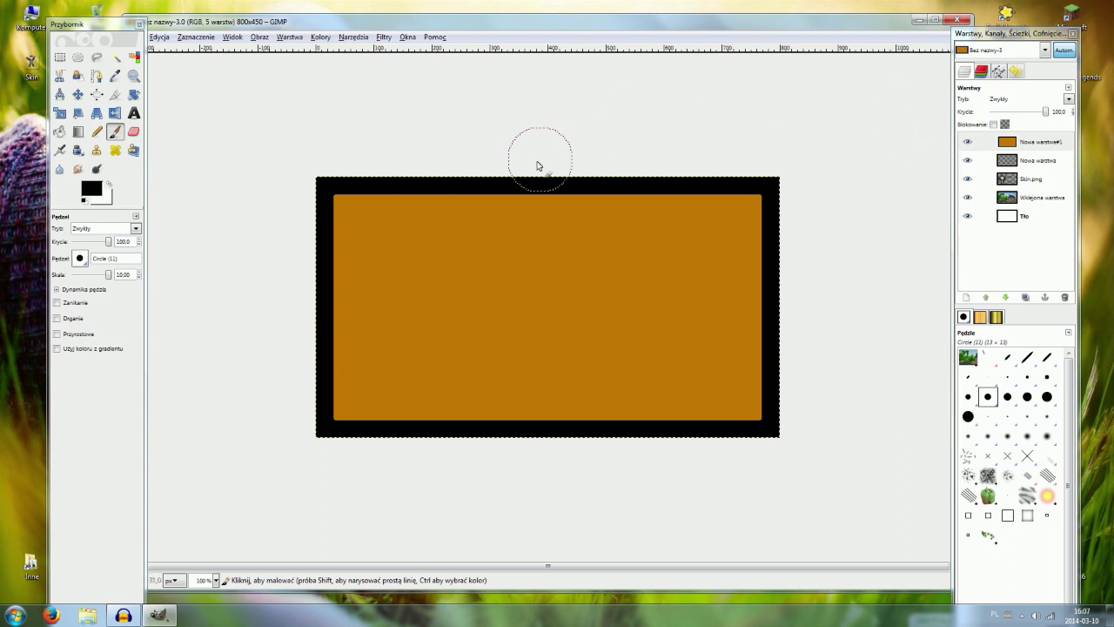
# Load the Minecraft picture layer's rounded shape as a selection via Alpha to Selection.
pyautogui.click(1025, 198)
pyautogui.click(1031, 178)
pyautogui.click(1026, 198)
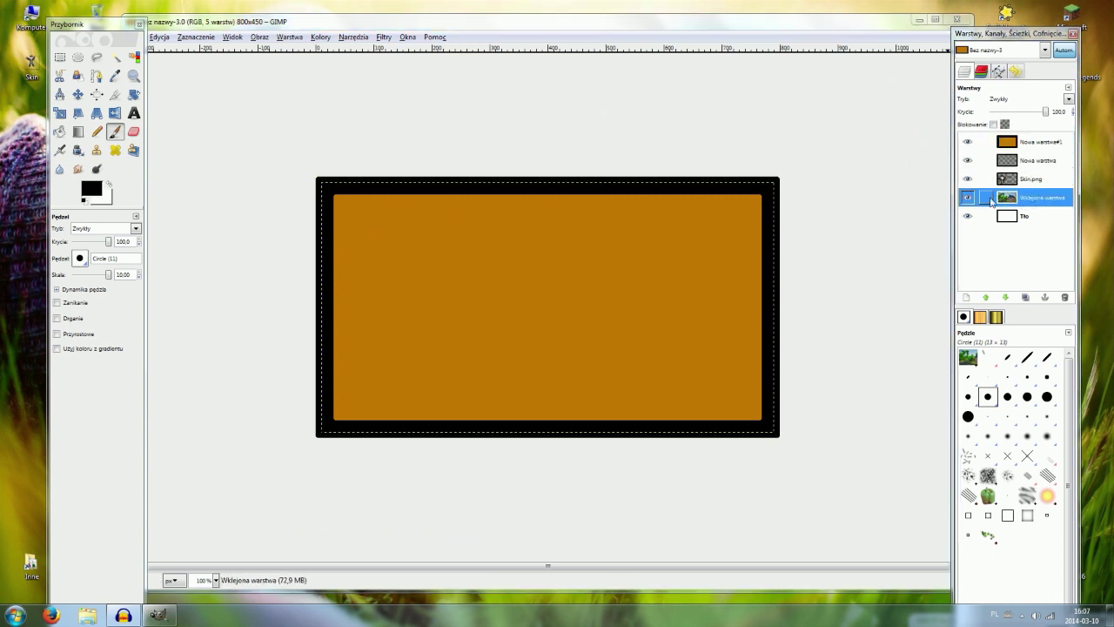
pyautogui.click(967, 141)
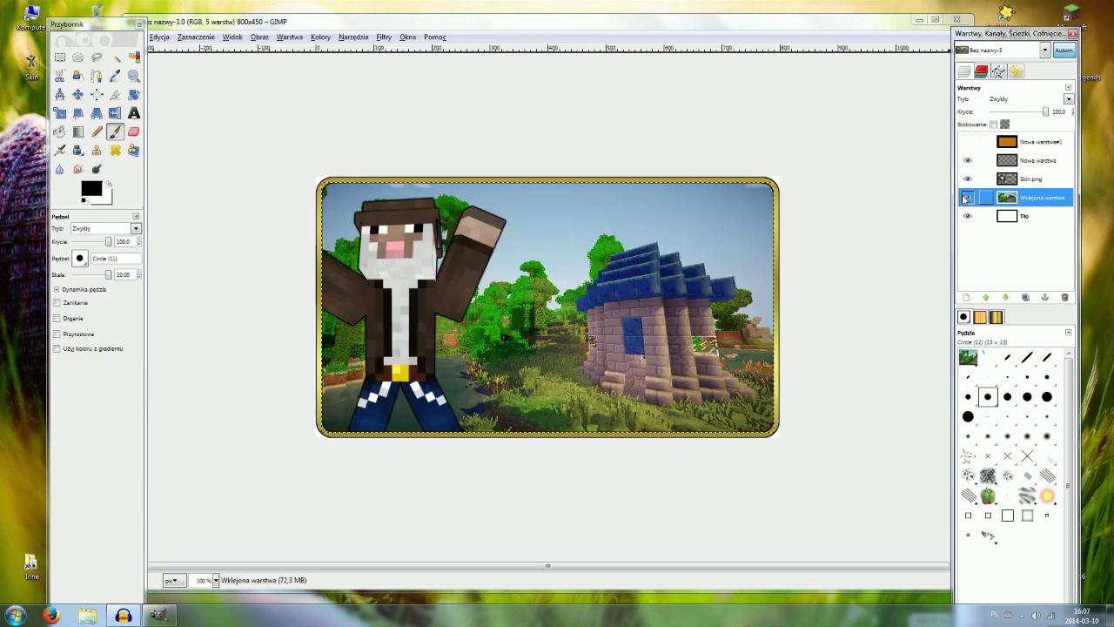
pyautogui.rightClick(1021, 205)
pyautogui.click(943, 472)
# Invert the selection on the visible orange overlay layer to target outside the picture.
pyautogui.click(1036, 141)
pyautogui.click(196, 36)
pyautogui.click(202, 78)
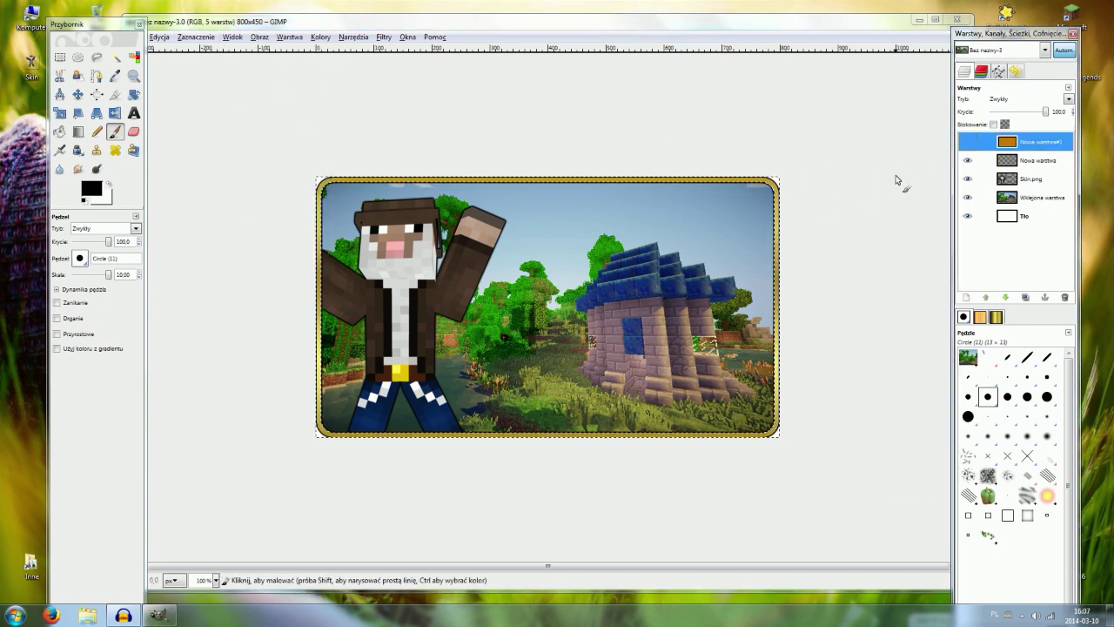
pyautogui.click(966, 142)
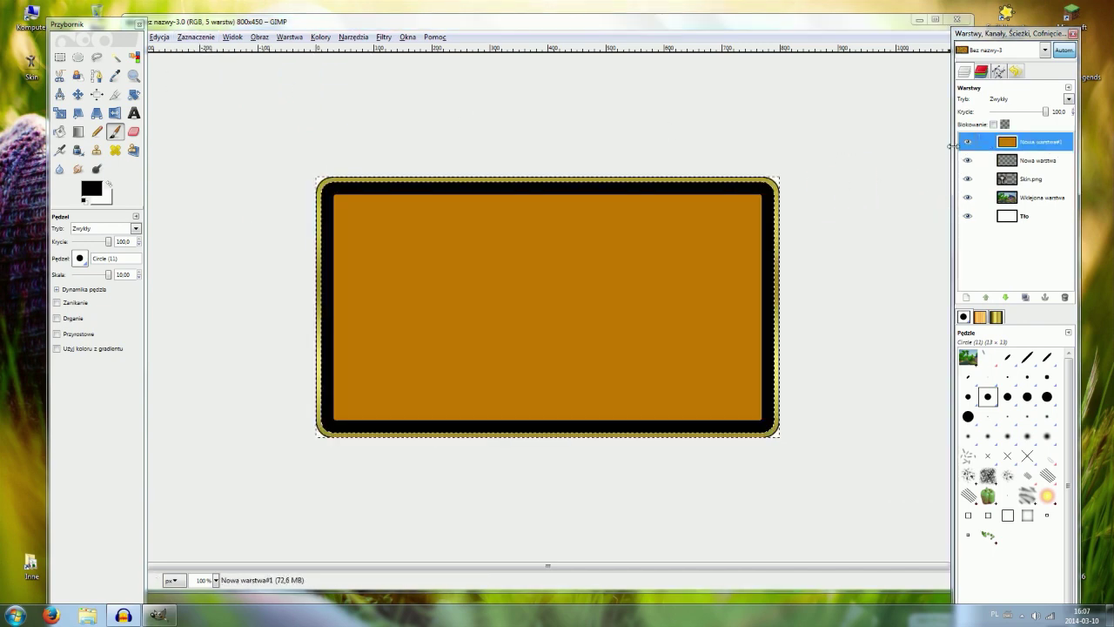
pyautogui.click(159, 36)
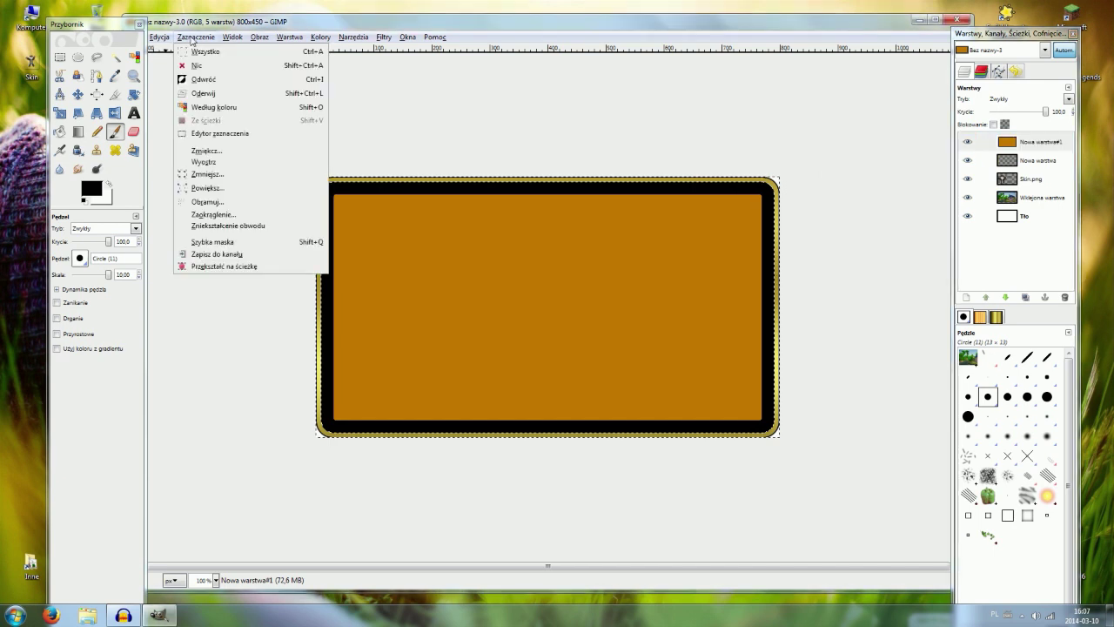
# Clear outside the picture, then fuzzy-select and delete the orange interior and deselect.
pyautogui.click(179, 50)
pyautogui.click(117, 58)
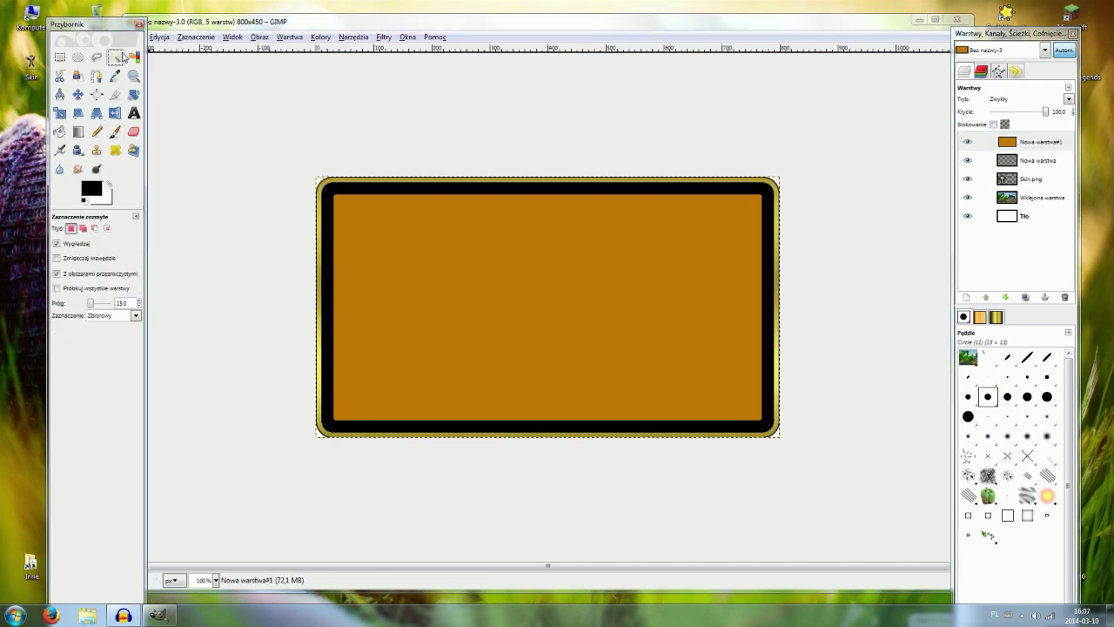
pyautogui.click(417, 325)
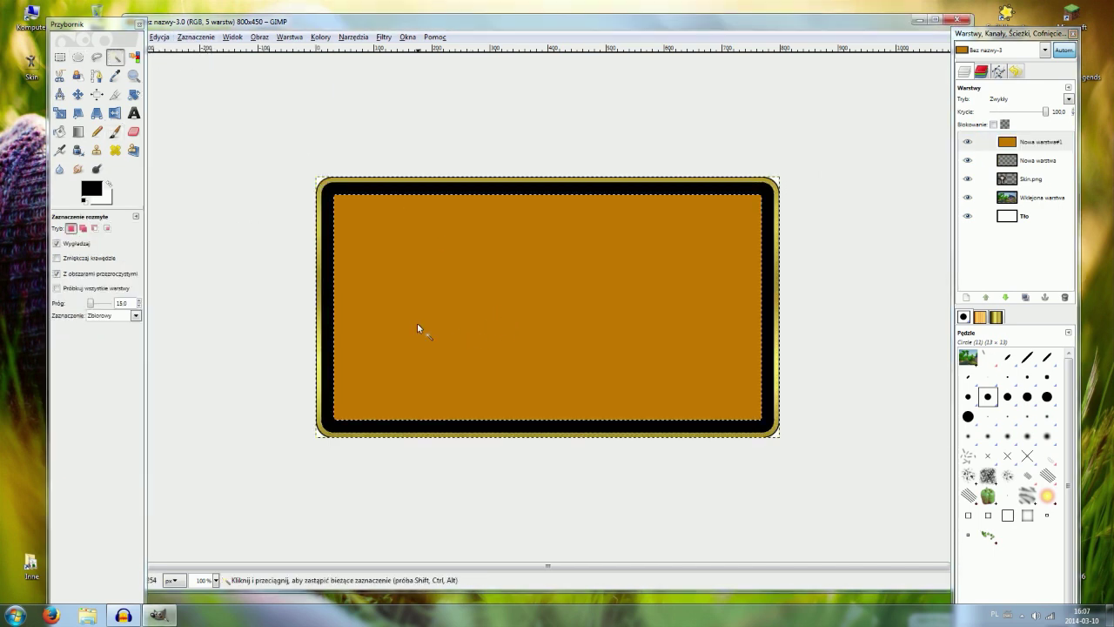
pyautogui.press('Delete')
pyautogui.click(196, 37)
pyautogui.click(207, 67)
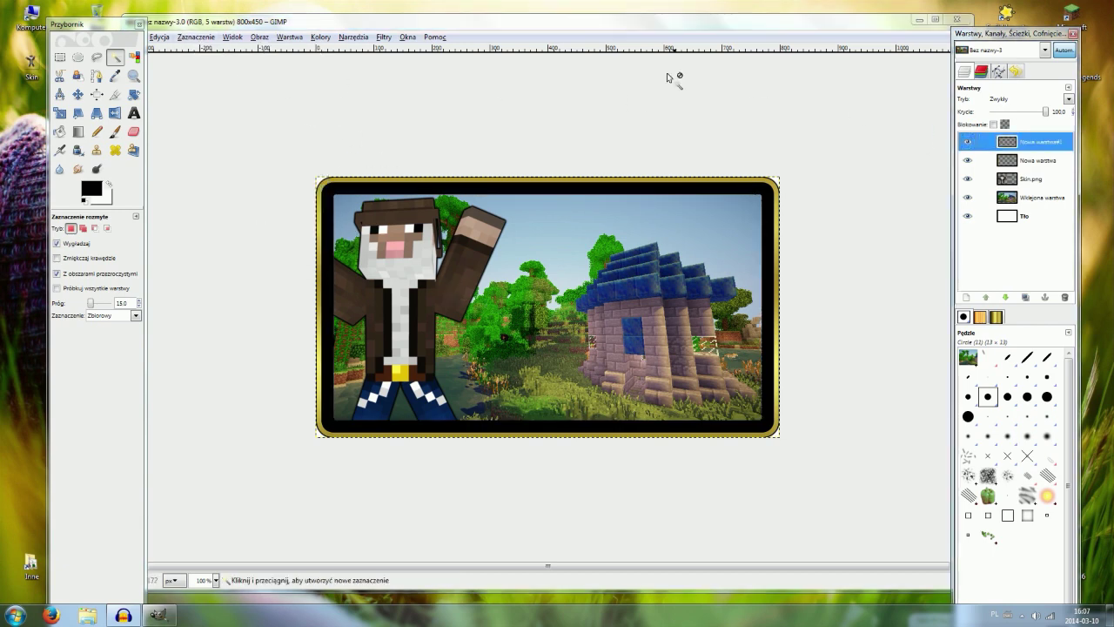
# Blur the black border with a 70 px Gaussian Blur.
pyautogui.click(382, 37)
pyautogui.moveTo(406, 104)
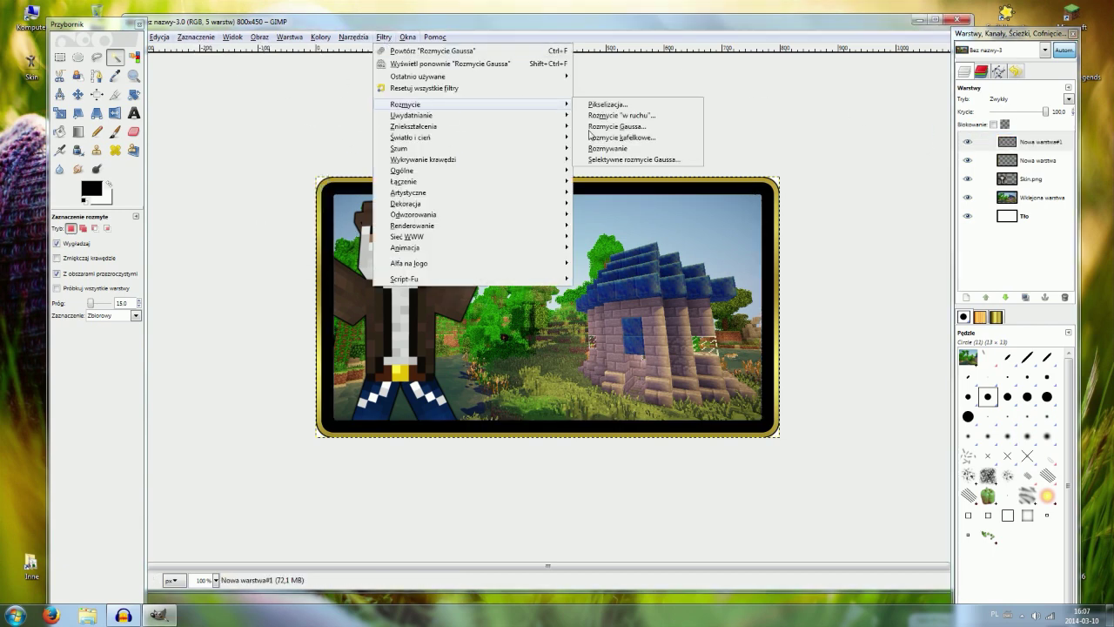
pyautogui.click(592, 131)
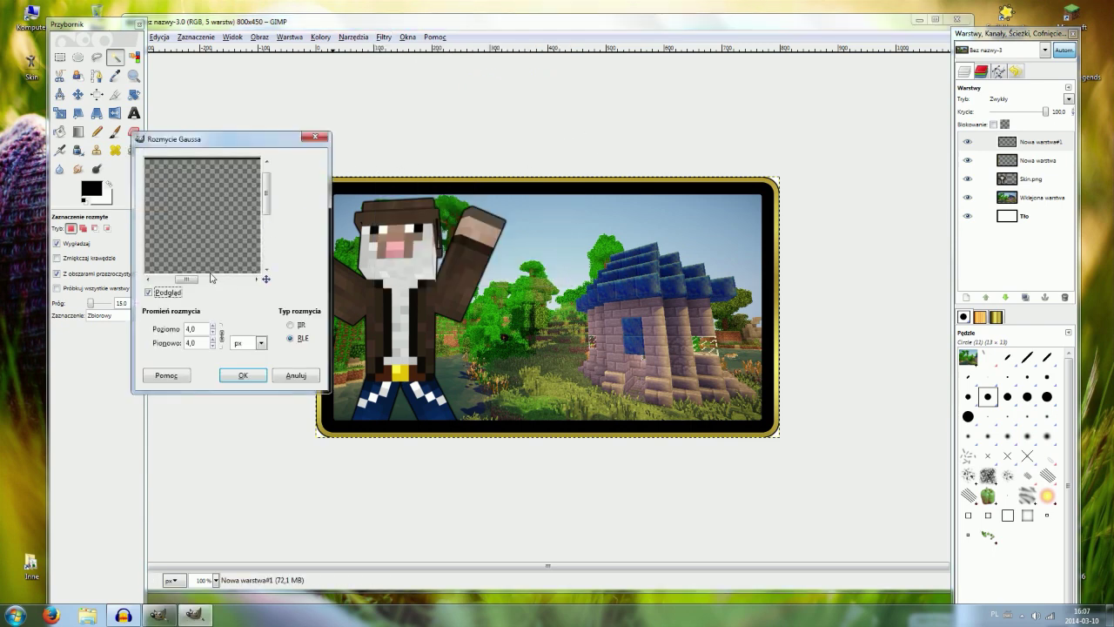
pyautogui.moveTo(191, 282); pyautogui.dragTo(172, 280)
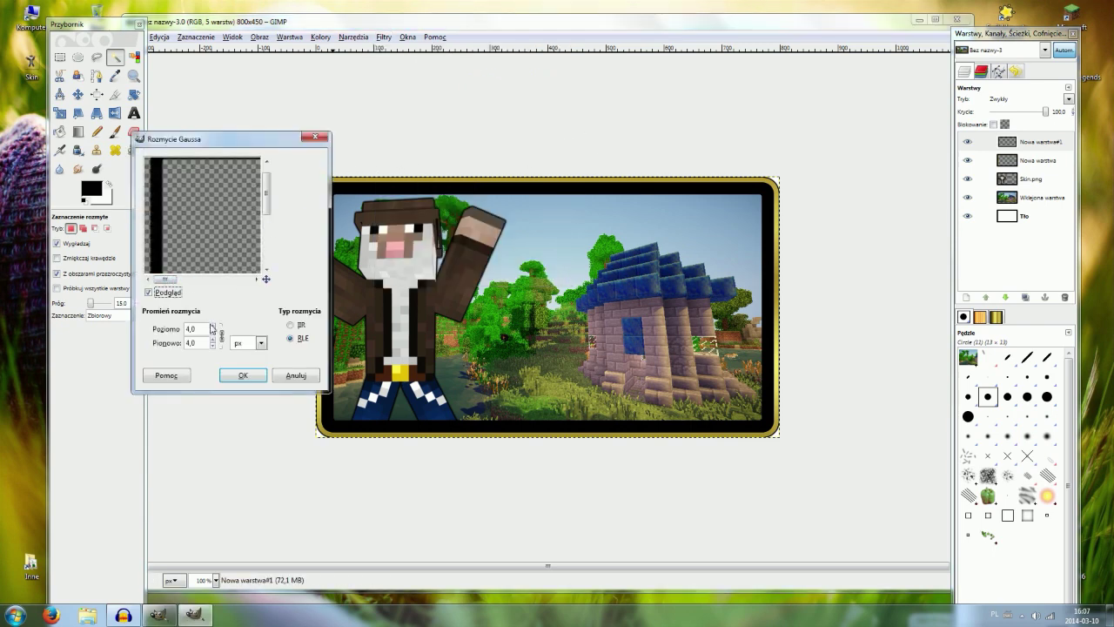
pyautogui.click(212, 327)
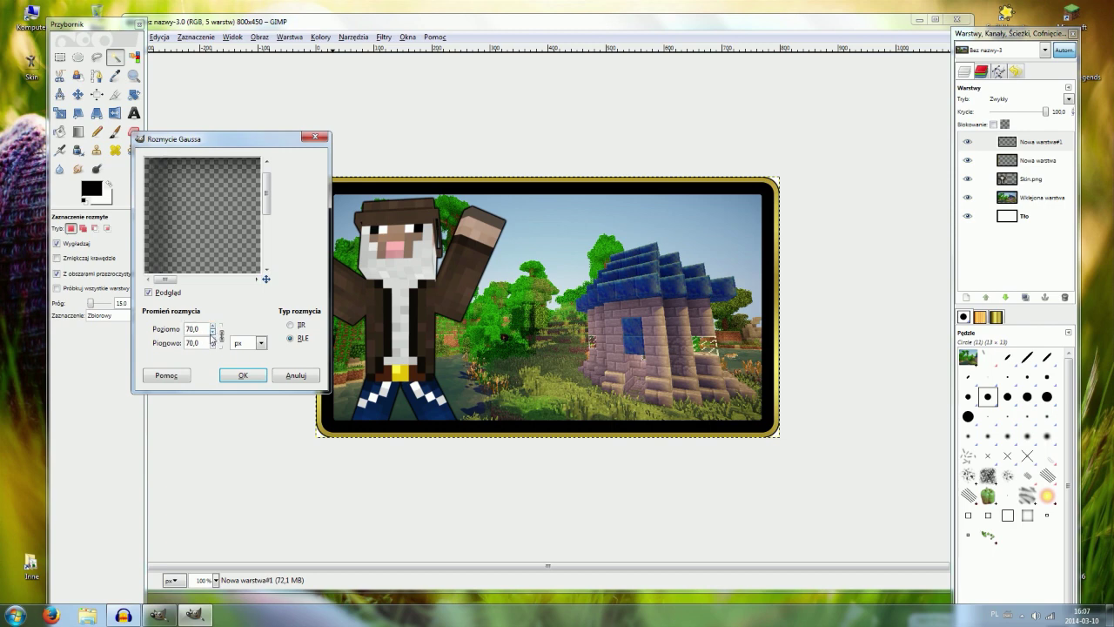
pyautogui.click(232, 376)
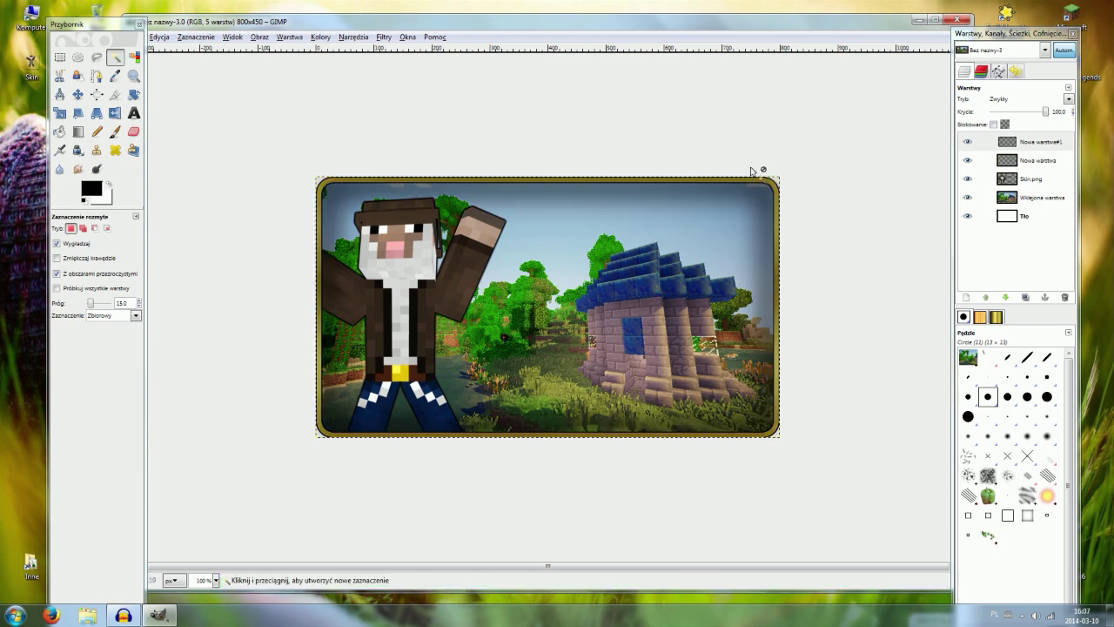
# Clear the blurred border outside the picture layer's alpha shape.
pyautogui.click(1031, 180)
pyautogui.click(1022, 199)
pyautogui.rightClick(1021, 201)
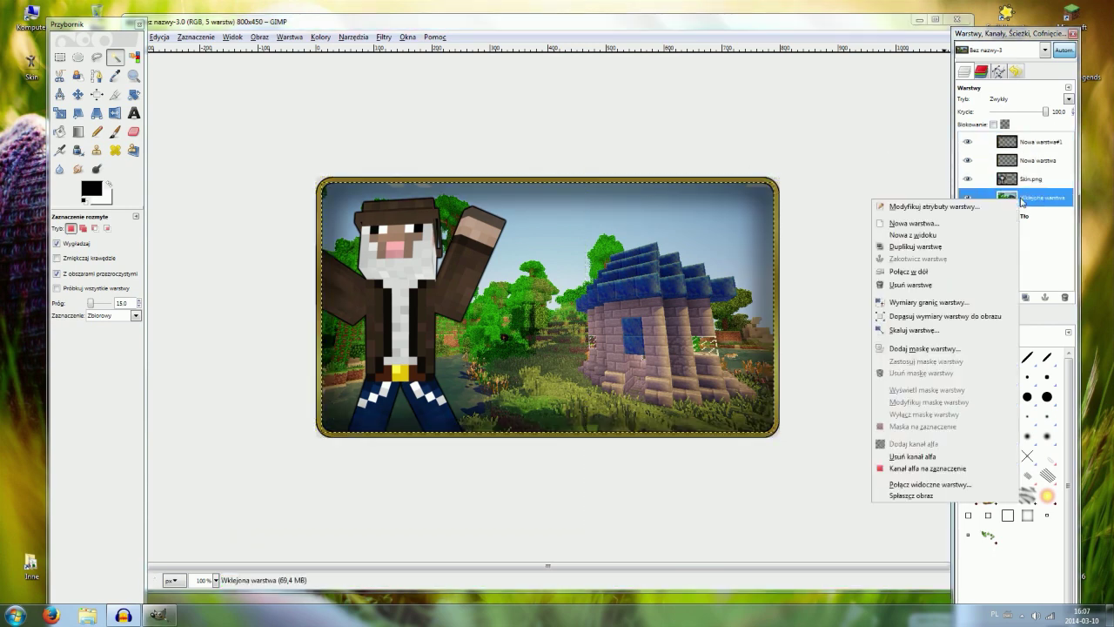
pyautogui.click(951, 470)
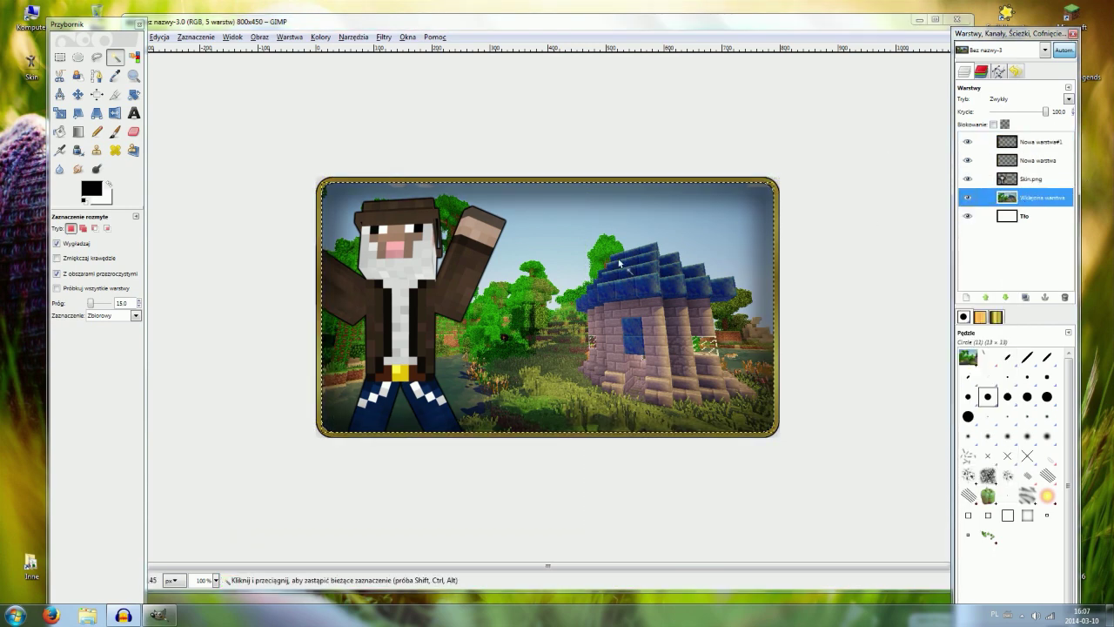
pyautogui.click(1029, 143)
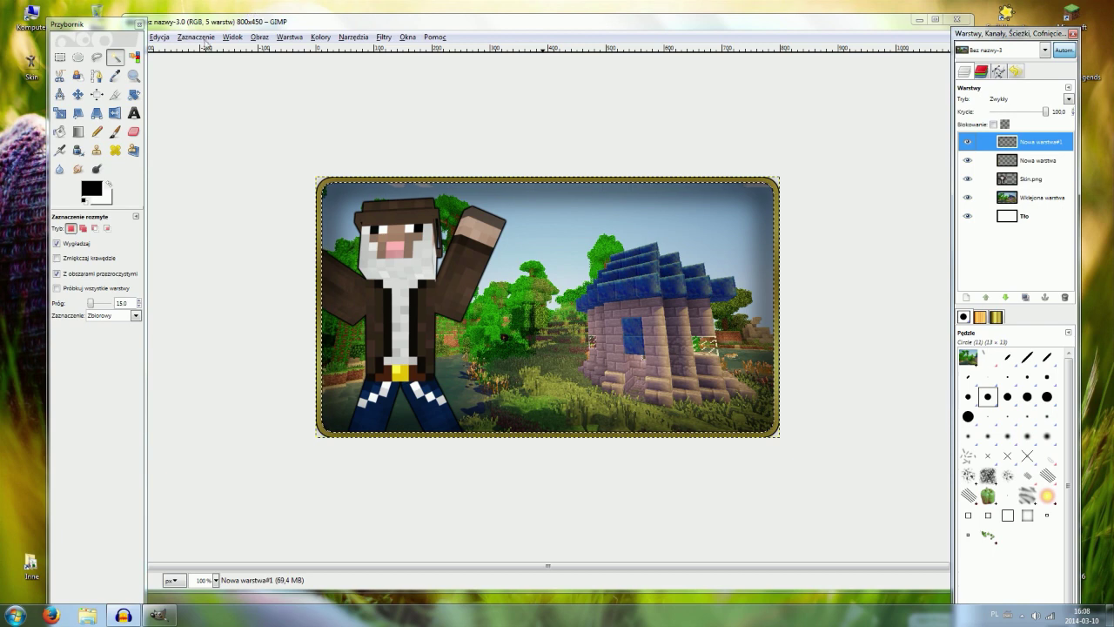
pyautogui.click(159, 37)
pyautogui.click(815, 73)
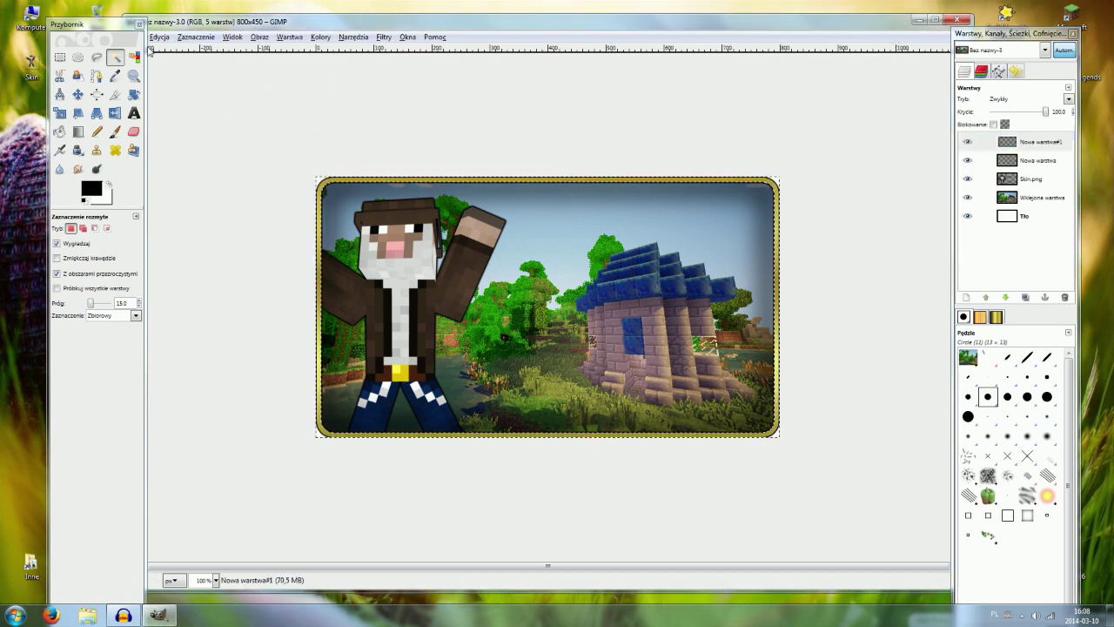
# Deselect and move the blurred border layer below Skin.png.
pyautogui.click(196, 37)
pyautogui.click(195, 67)
pyautogui.click(915, 226)
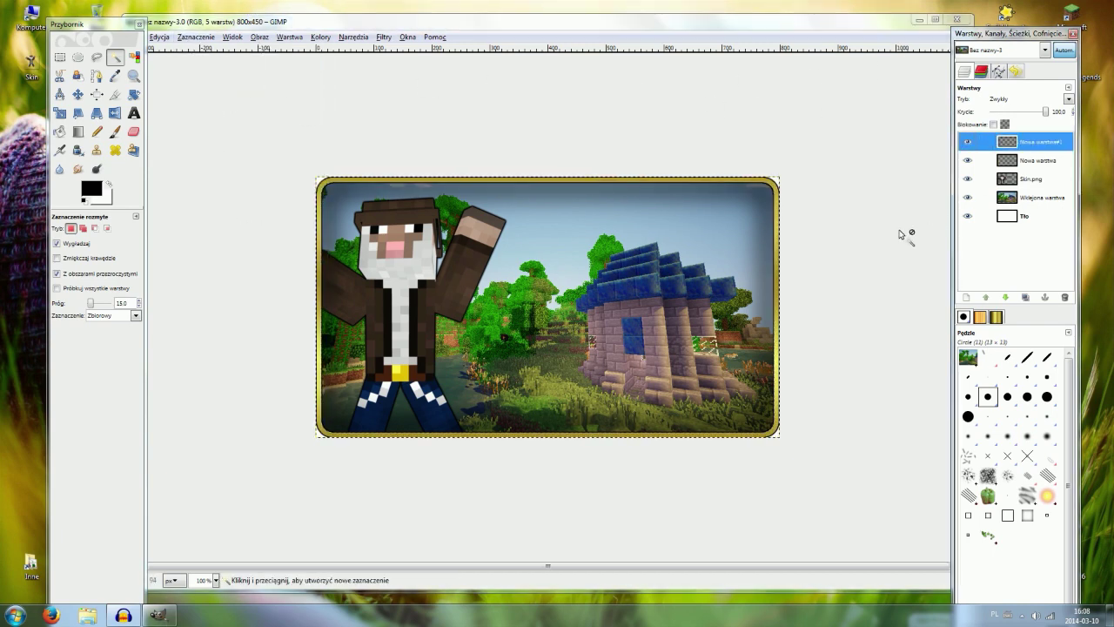
pyautogui.moveTo(1032, 144); pyautogui.dragTo(1007, 192)
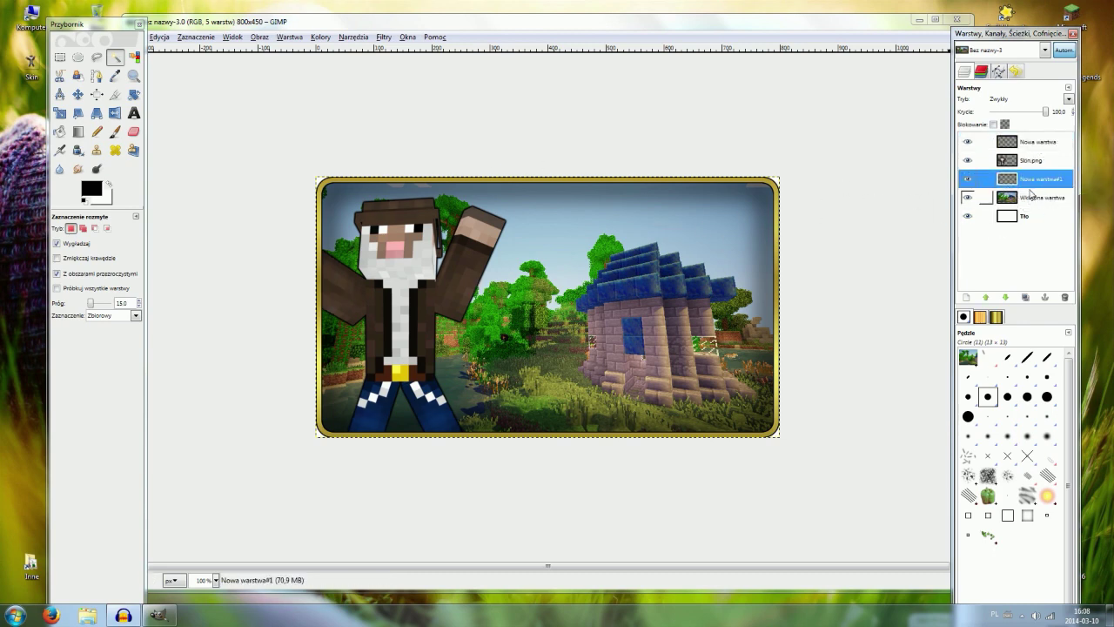
# Create a new 800x450 transparent layer above the top golden frame layer.
pyautogui.click(1018, 197)
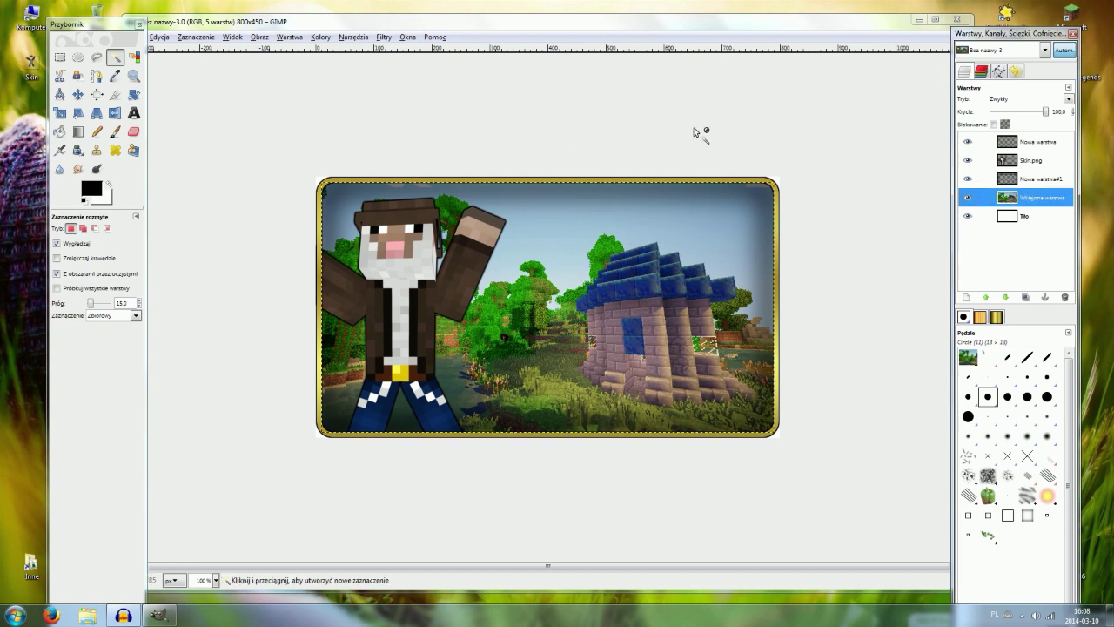
pyautogui.click(1028, 147)
pyautogui.click(967, 142)
pyautogui.rightClick(1037, 152)
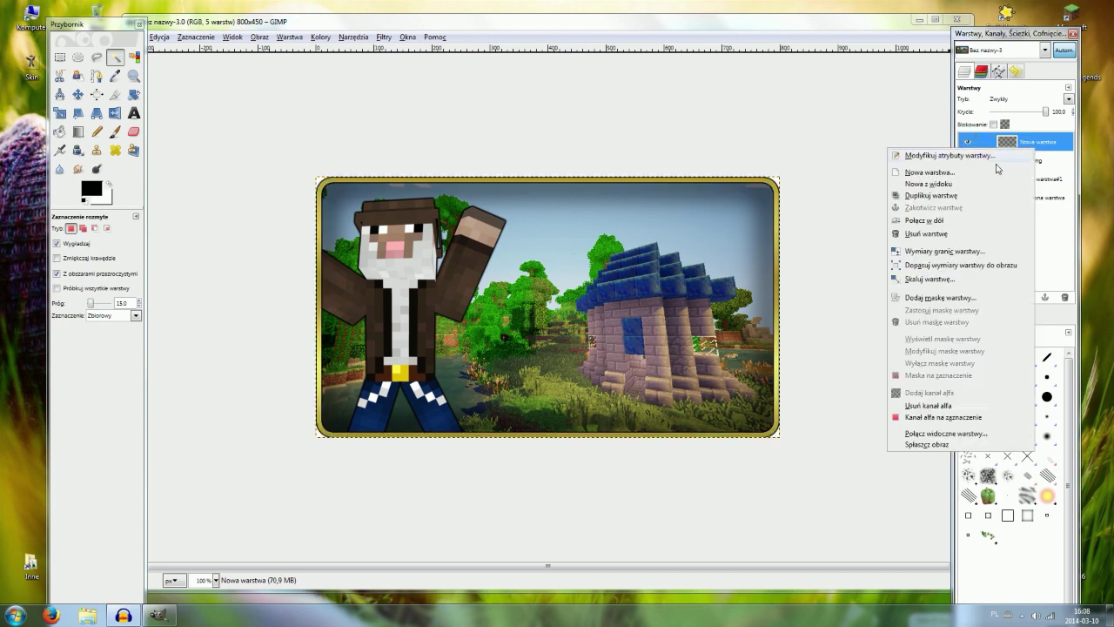
pyautogui.click(963, 175)
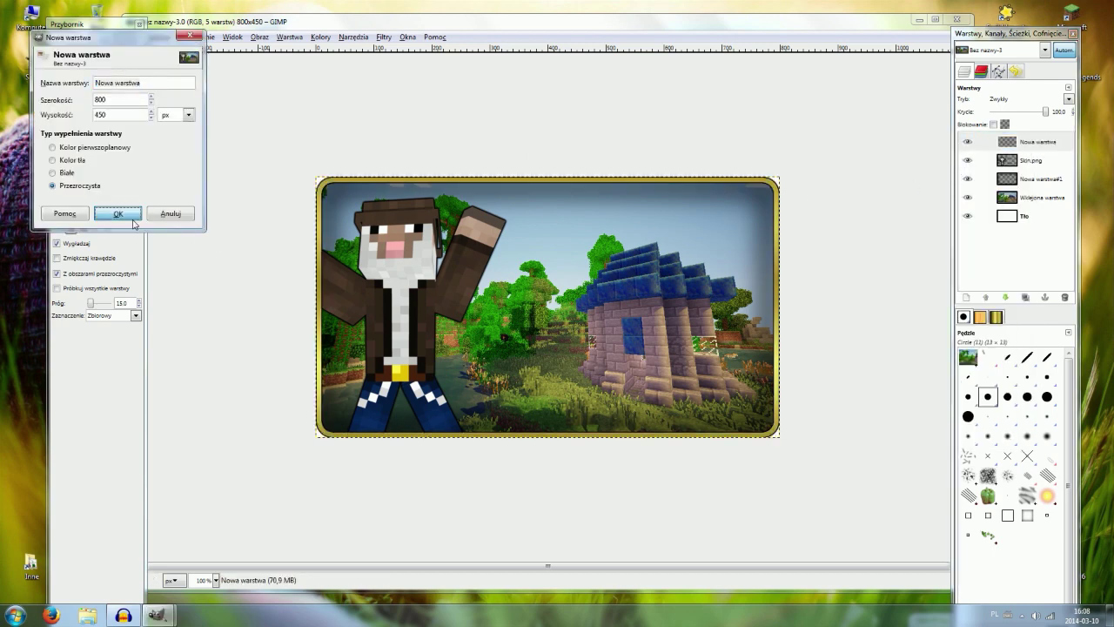
pyautogui.click(117, 213)
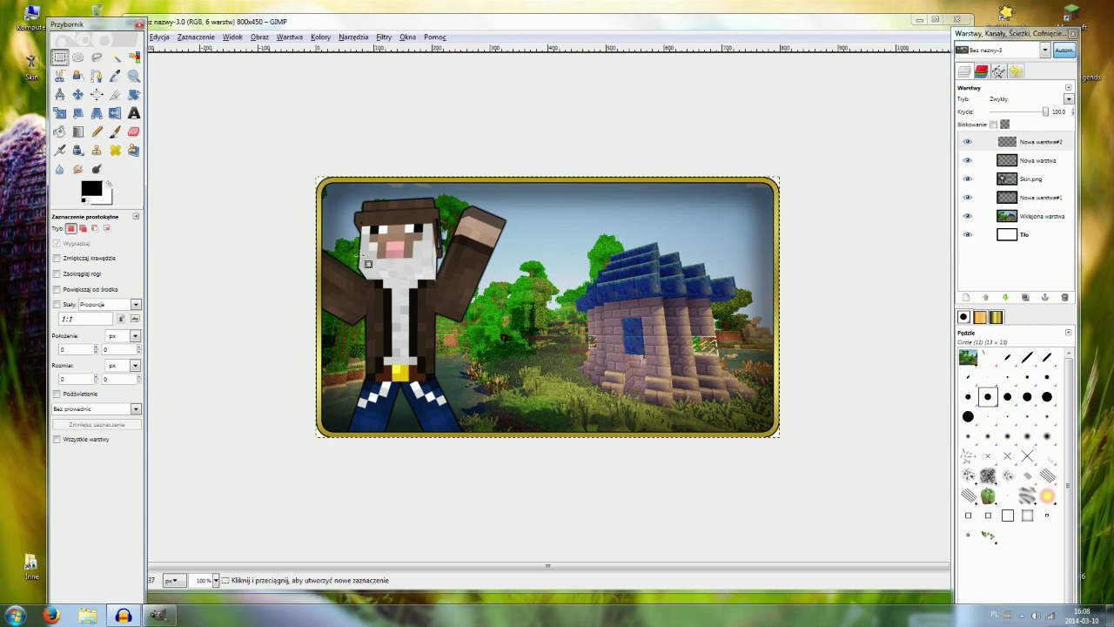
# Fill a wide rectangular band across the image middle with black and deselect.
pyautogui.moveTo(363, 257); pyautogui.dragTo(840, 338)
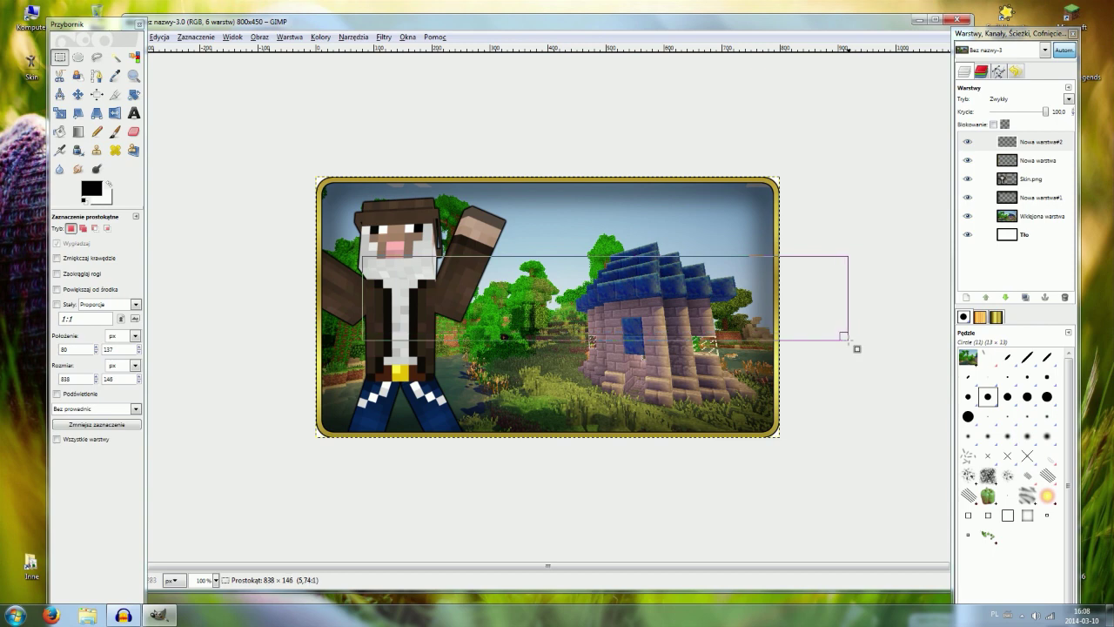
pyautogui.moveTo(840, 338); pyautogui.dragTo(861, 332)
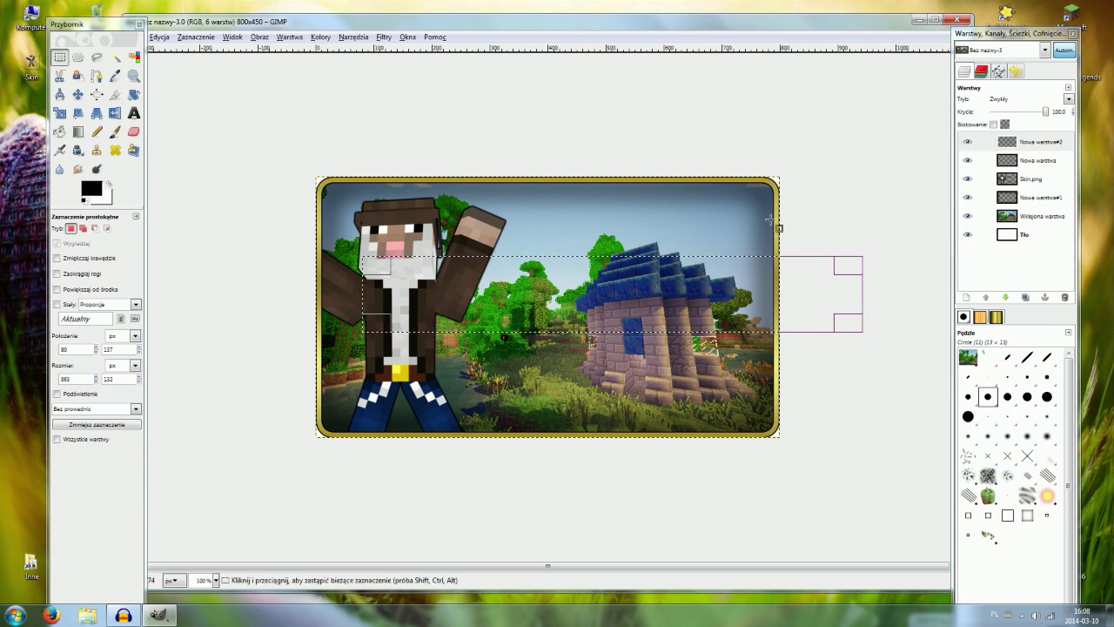
pyautogui.click(60, 132)
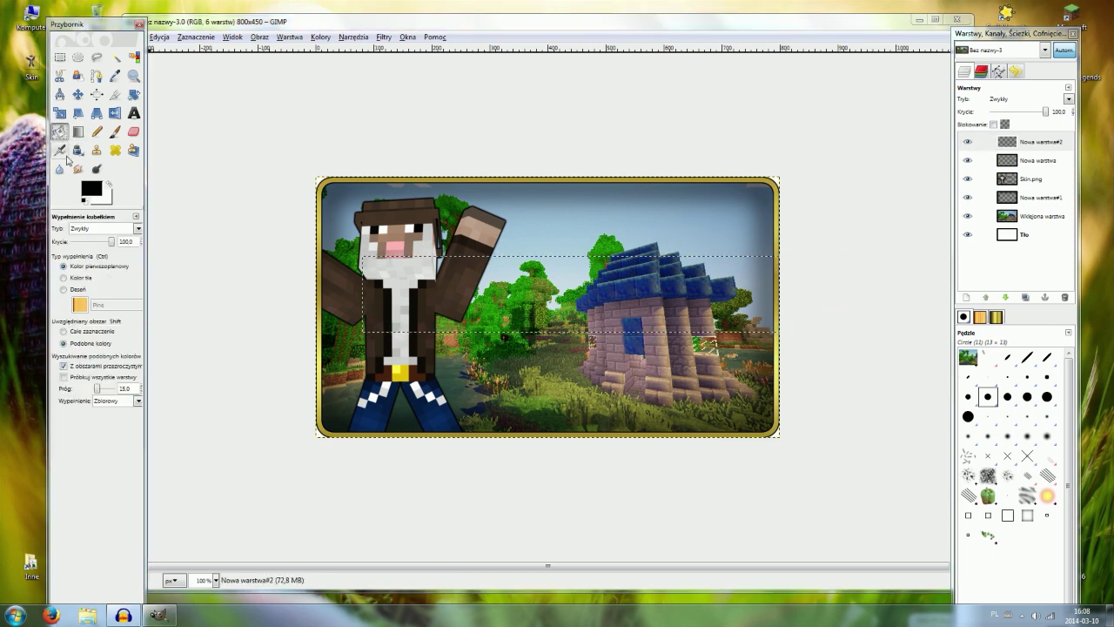
pyautogui.click(570, 271)
pyautogui.click(186, 39)
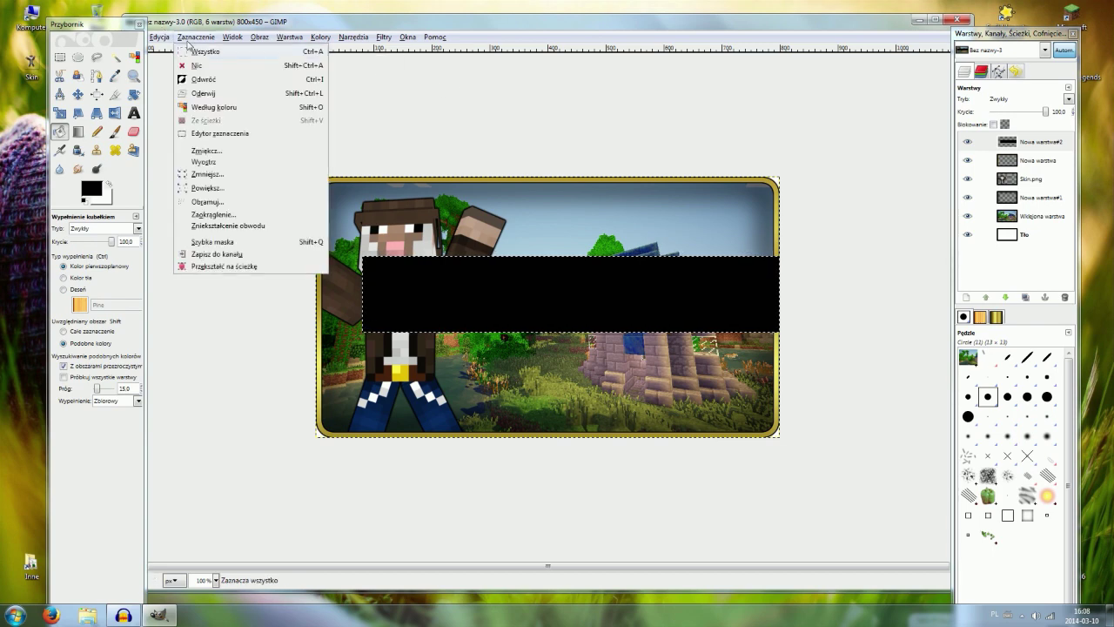
pyautogui.click(196, 65)
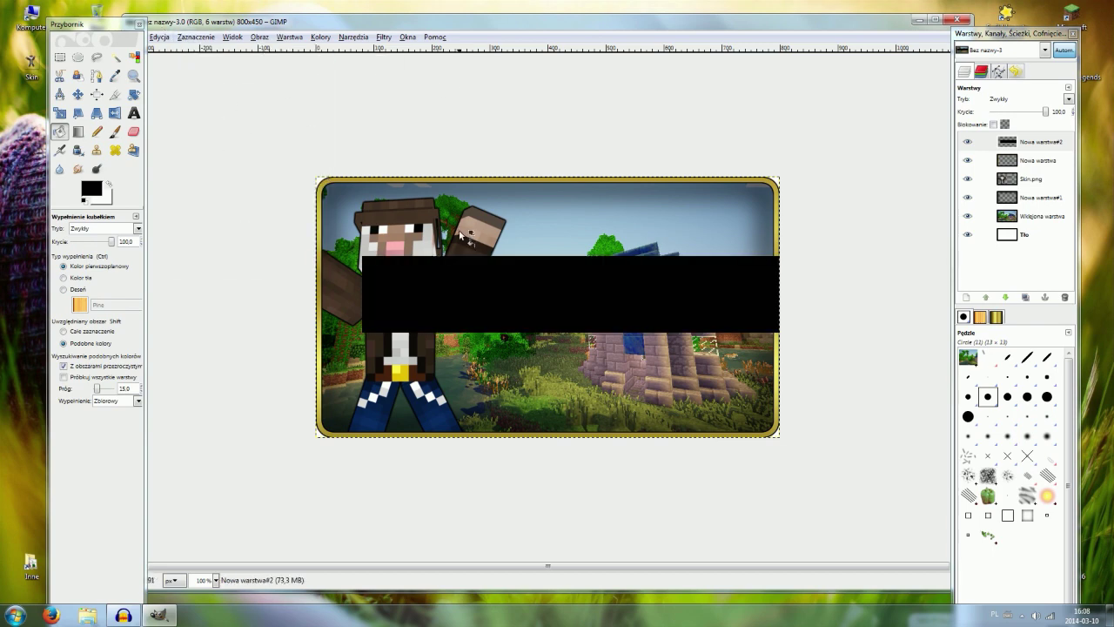
# Shift the band down-right, lower the layer to 33% opacity, and ready the Text tool.
pyautogui.click(78, 94)
pyautogui.moveTo(436, 281); pyautogui.dragTo(463, 304)
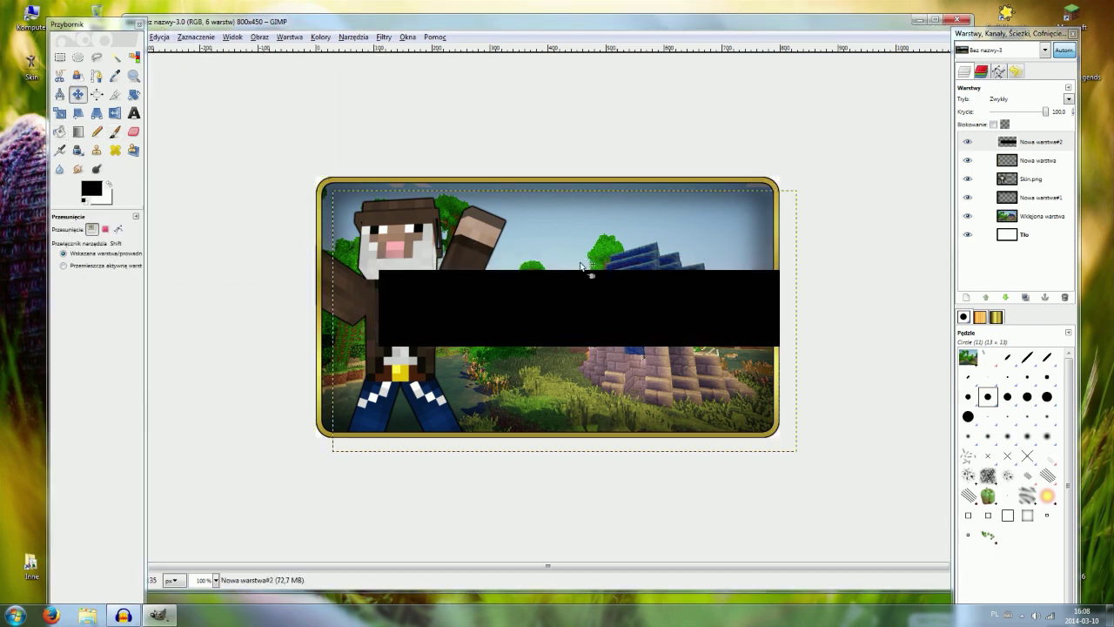
pyautogui.click(1036, 141)
pyautogui.moveTo(1047, 111); pyautogui.dragTo(1012, 117)
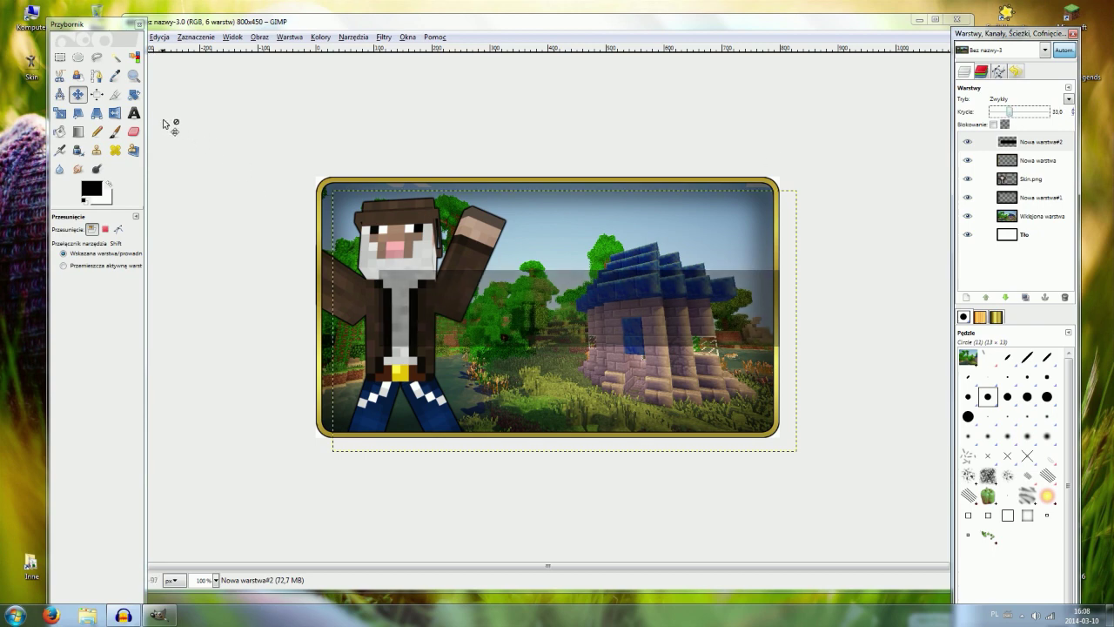
pyautogui.click(133, 112)
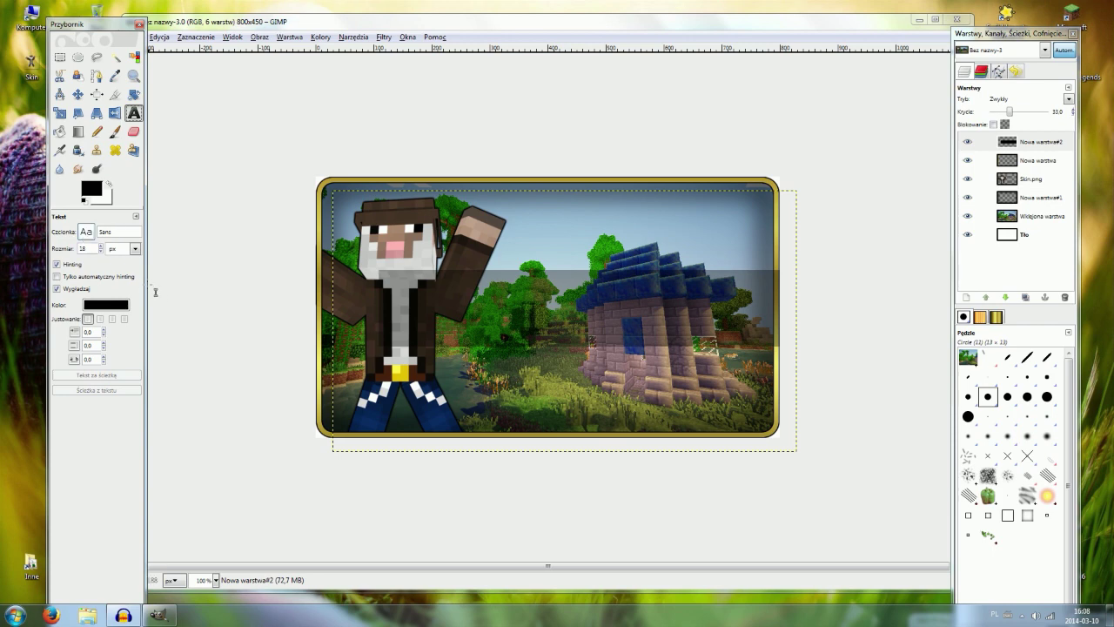
pyautogui.click(107, 303)
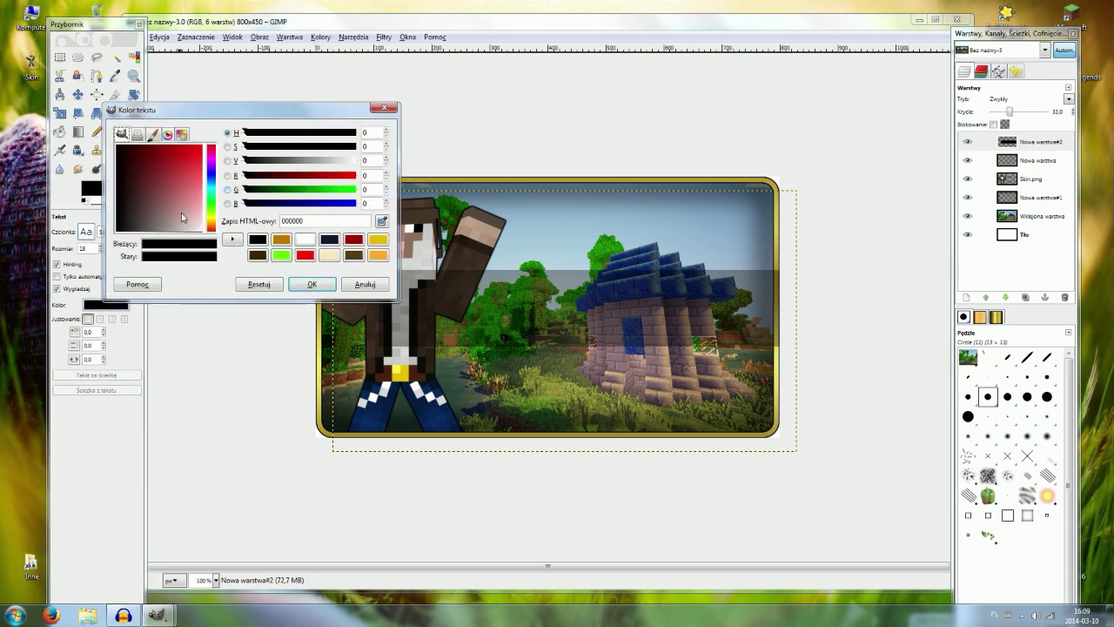
# Type PORADNIK in a black text box over the band using the Intro font.
pyautogui.click(313, 283)
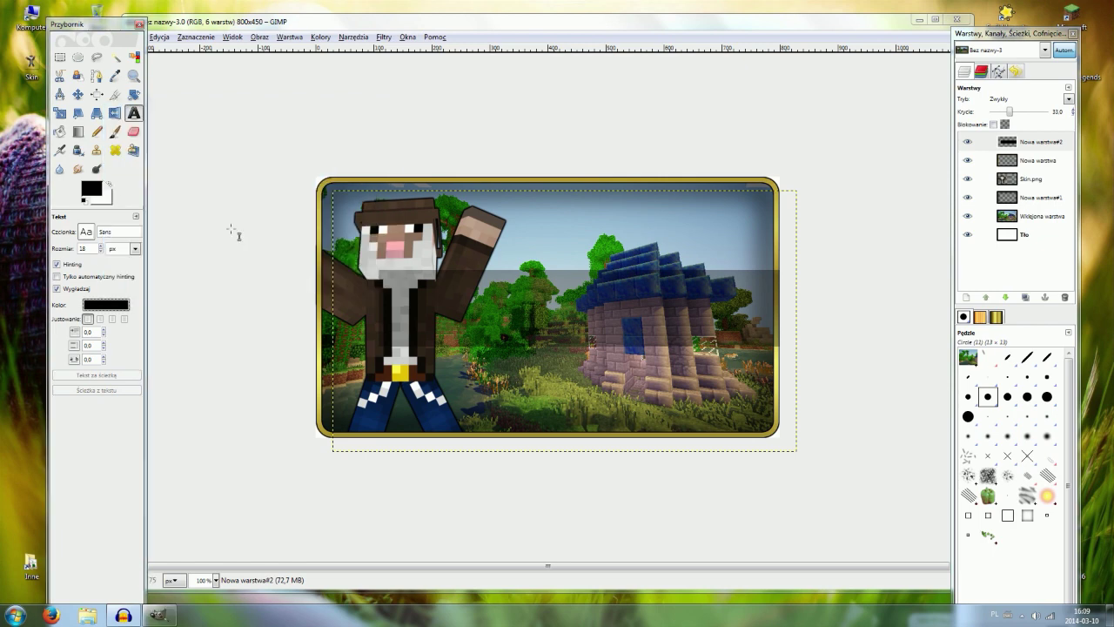
pyautogui.moveTo(437, 277); pyautogui.dragTo(744, 327)
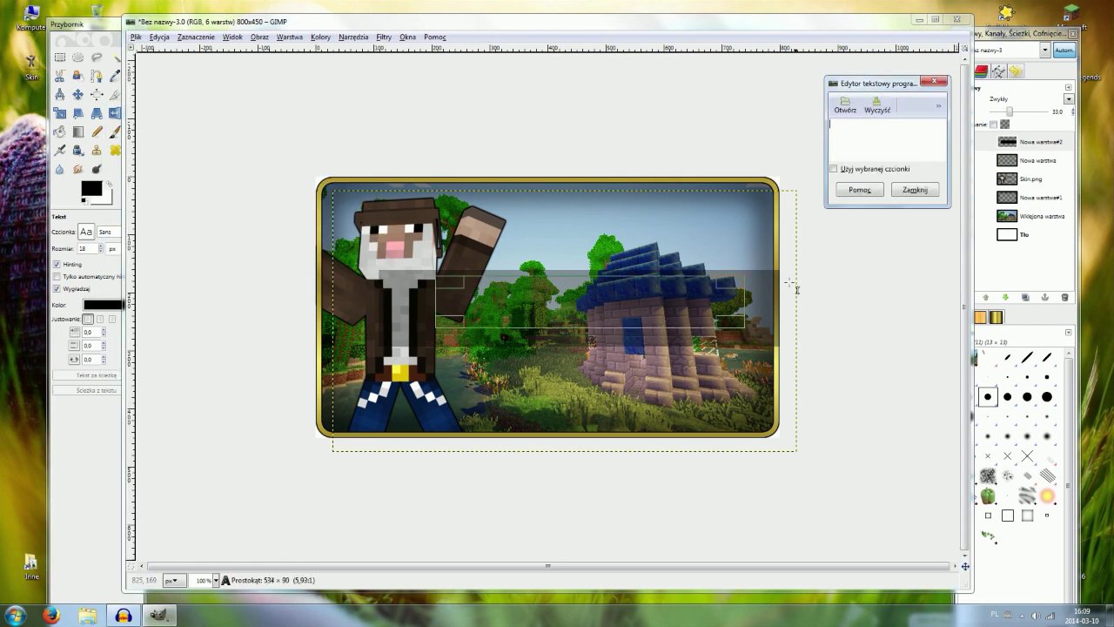
pyautogui.write('Min')
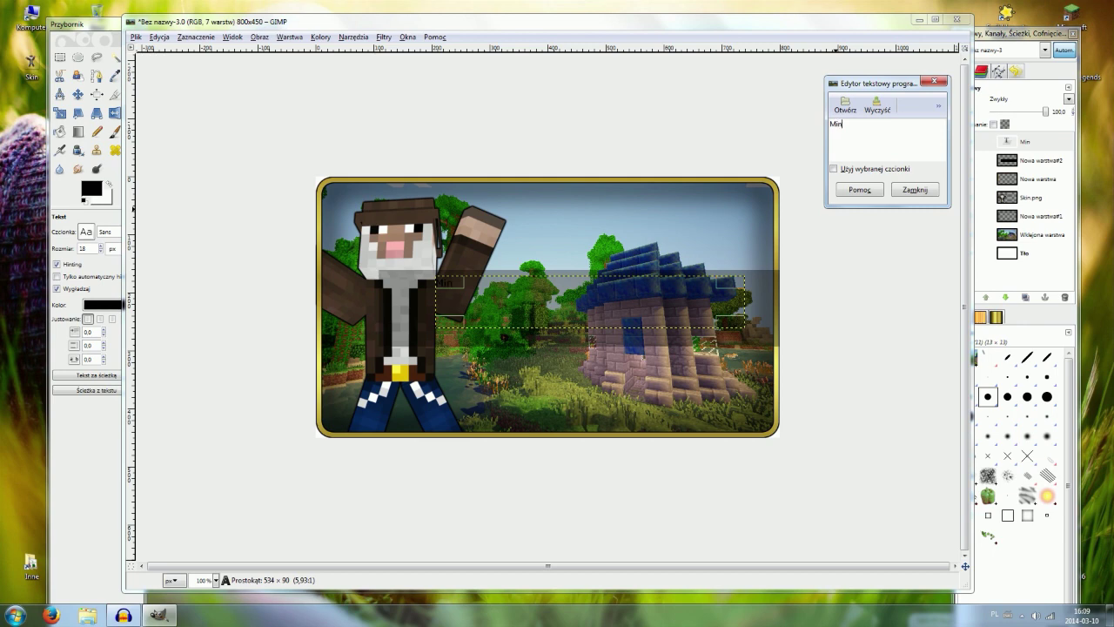
pyautogui.write('ft')
pyautogui.write('Poradnik')
pyautogui.click(115, 230)
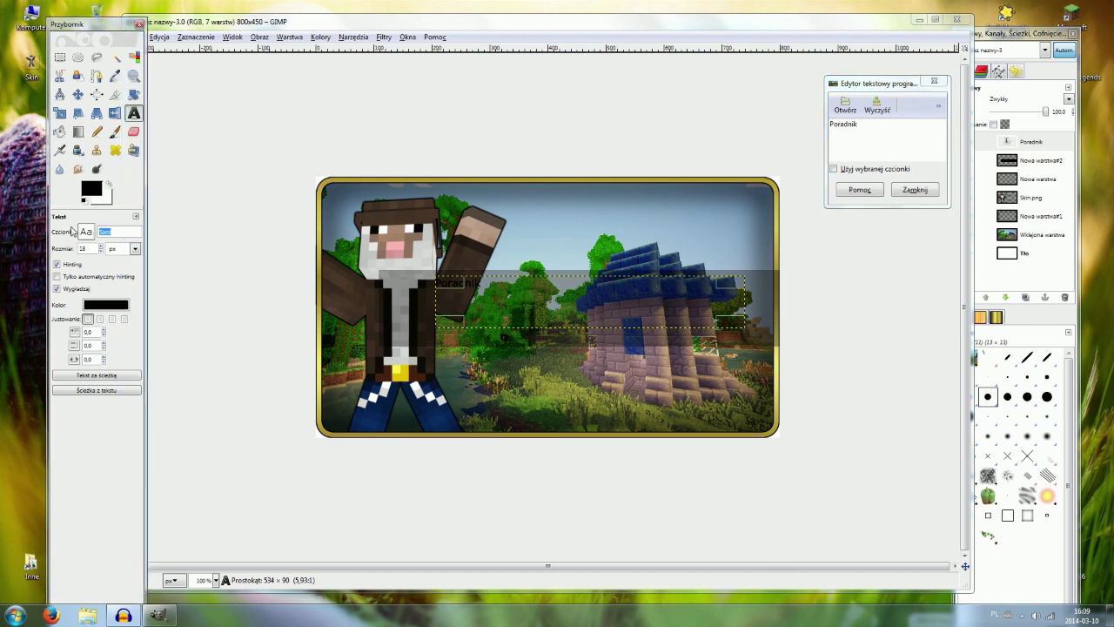
pyautogui.write('Intro')
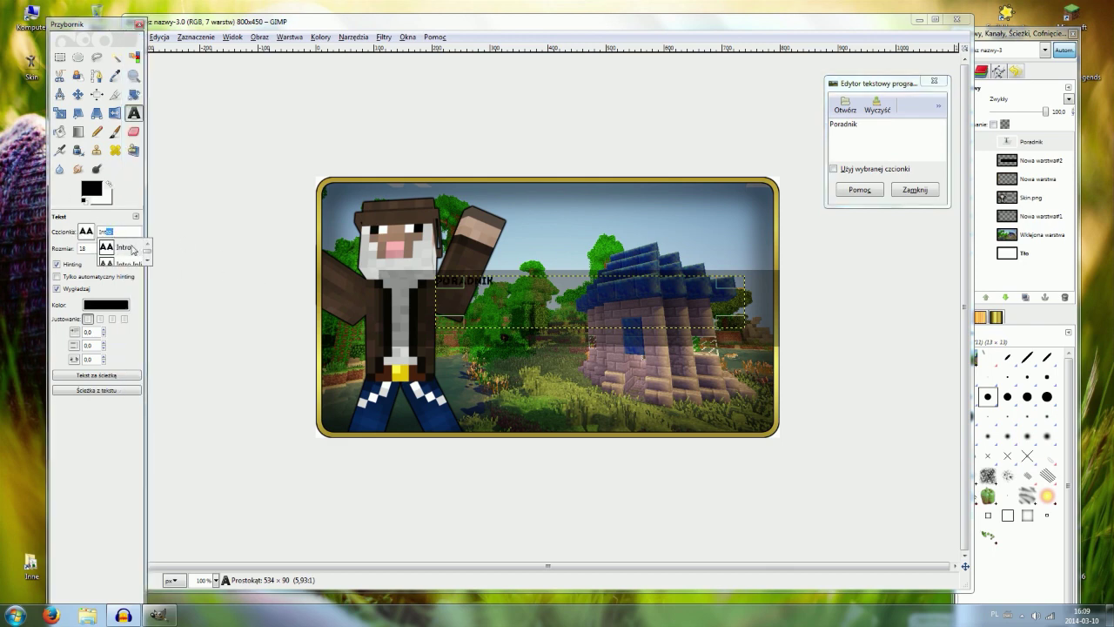
pyautogui.click(134, 248)
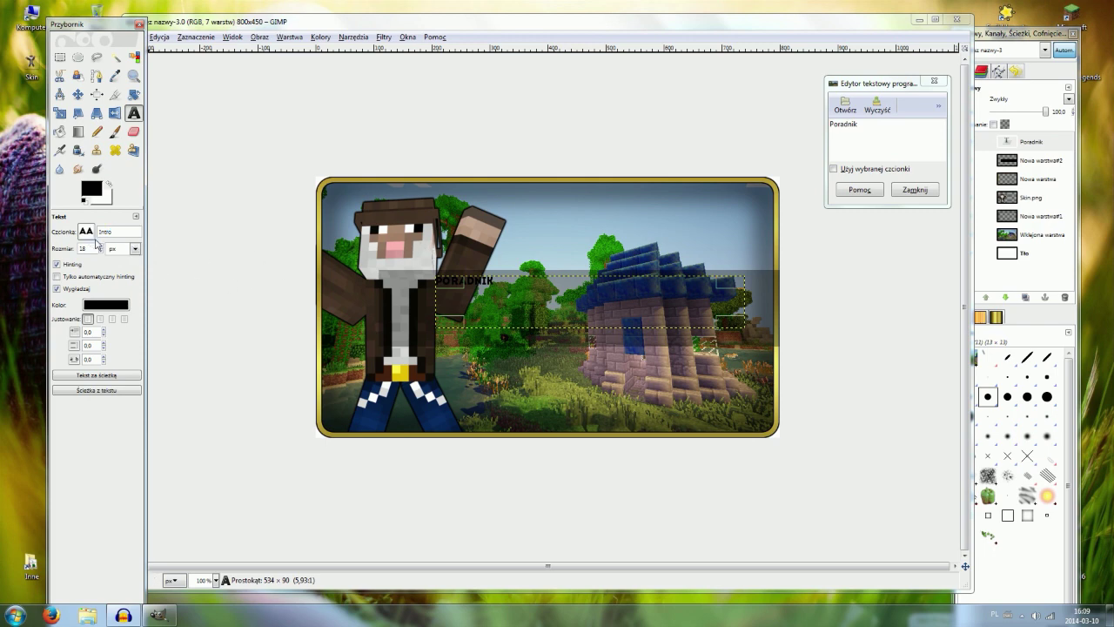
# Adjust the PORADNIK text size to 66.
pyautogui.click(100, 248)
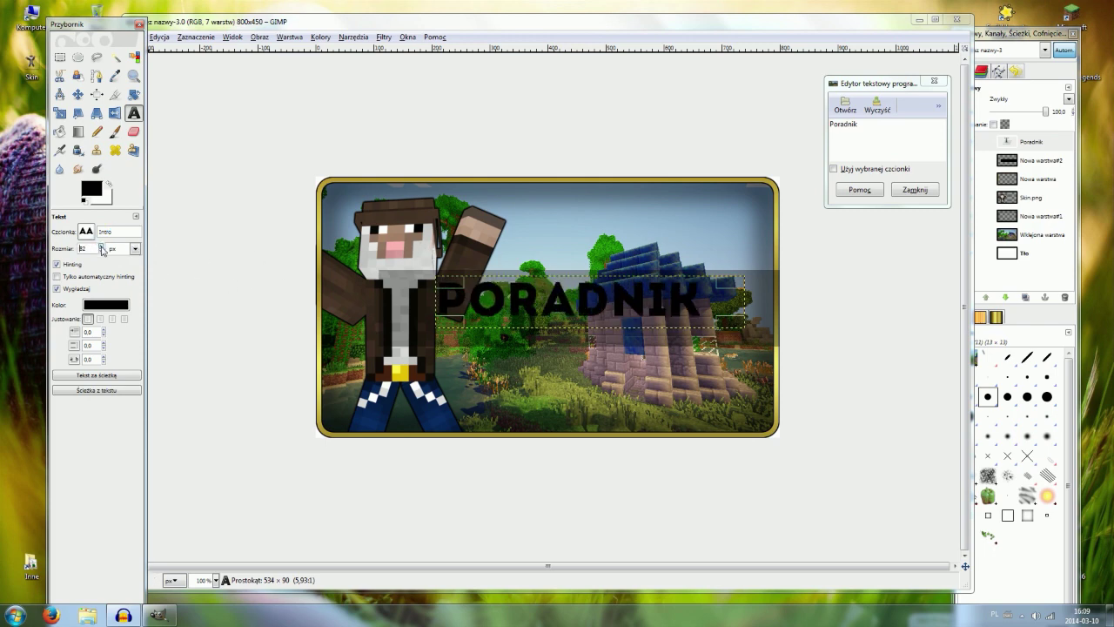
pyautogui.click(101, 252)
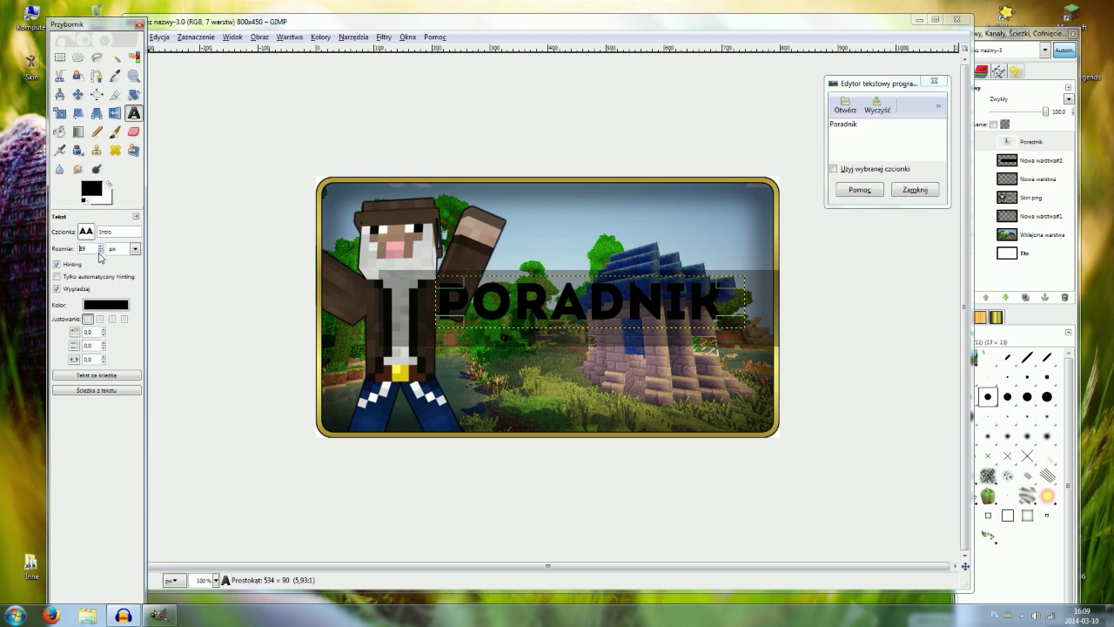
pyautogui.click(100, 247)
pyautogui.write('65')
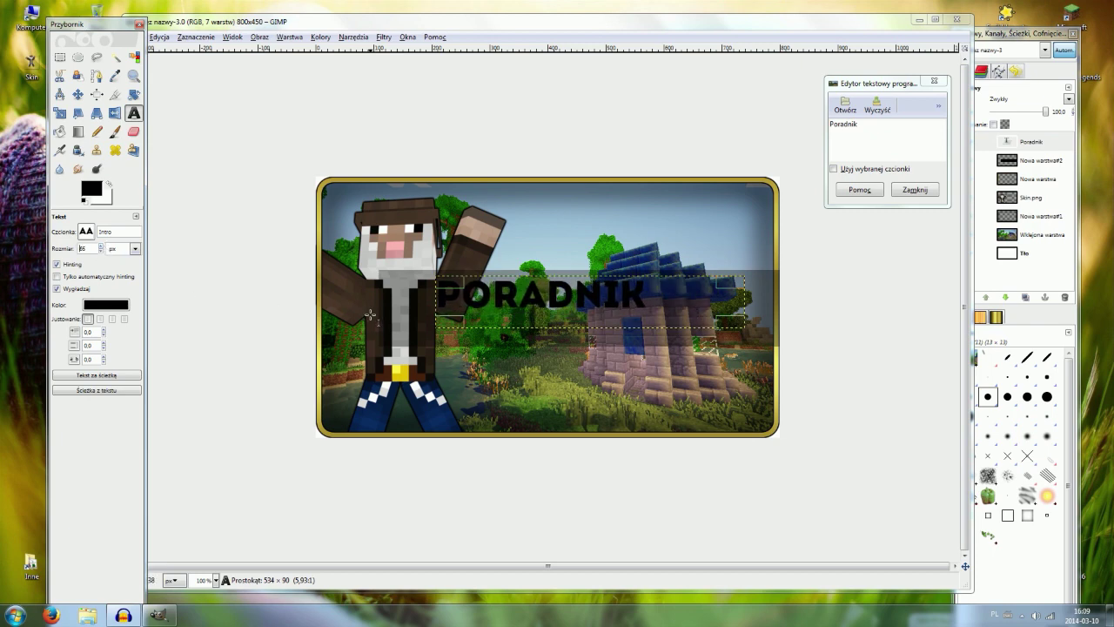
pyautogui.click(101, 247)
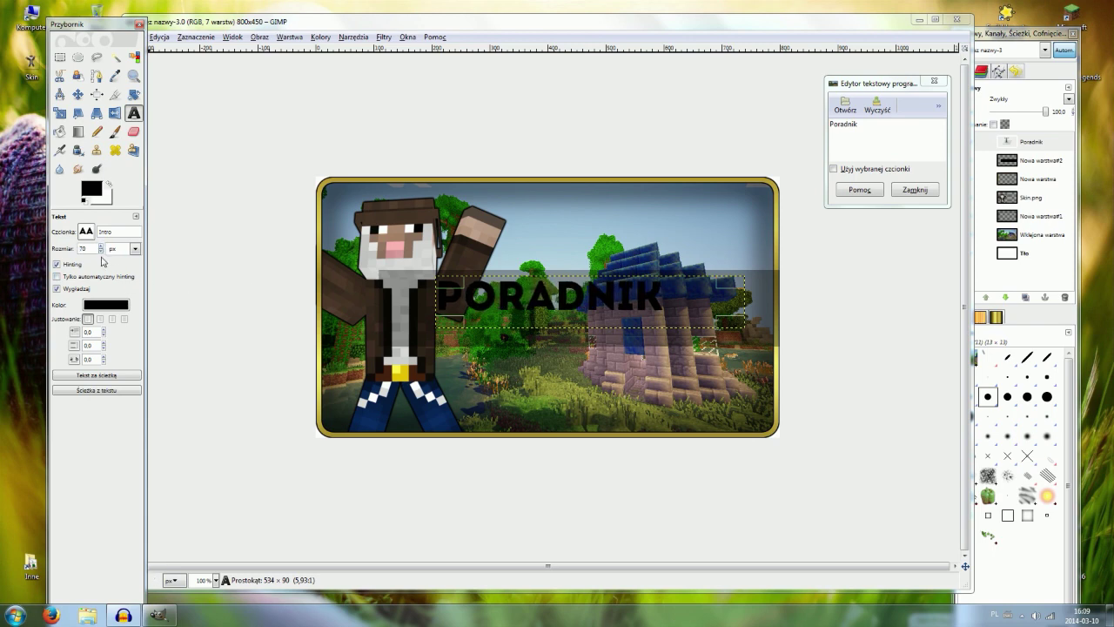
pyautogui.click(101, 252)
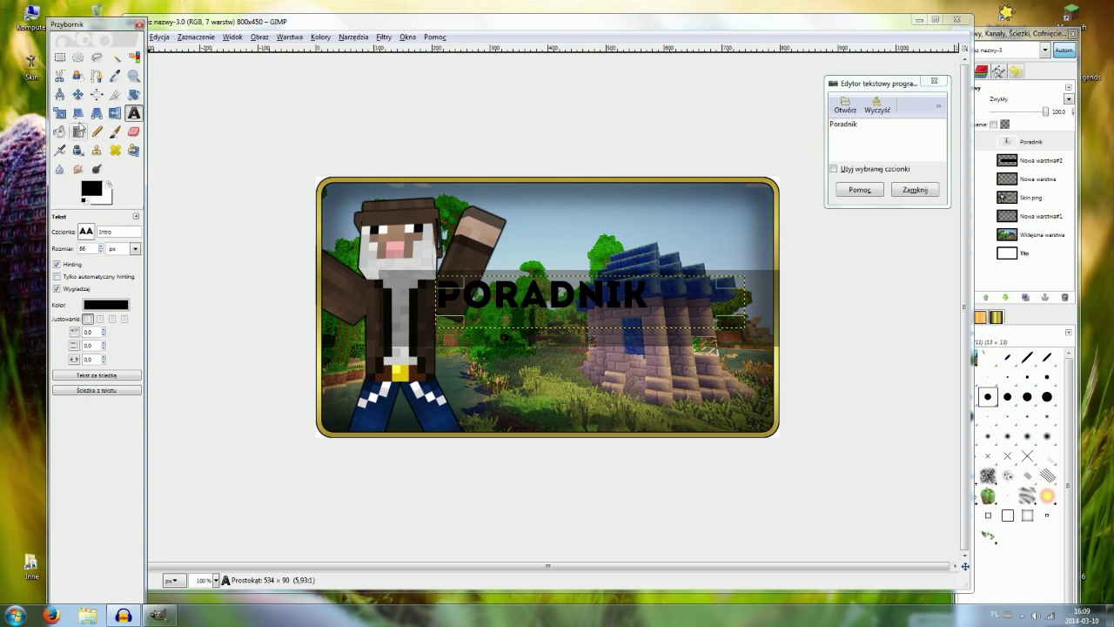
pyautogui.click(79, 94)
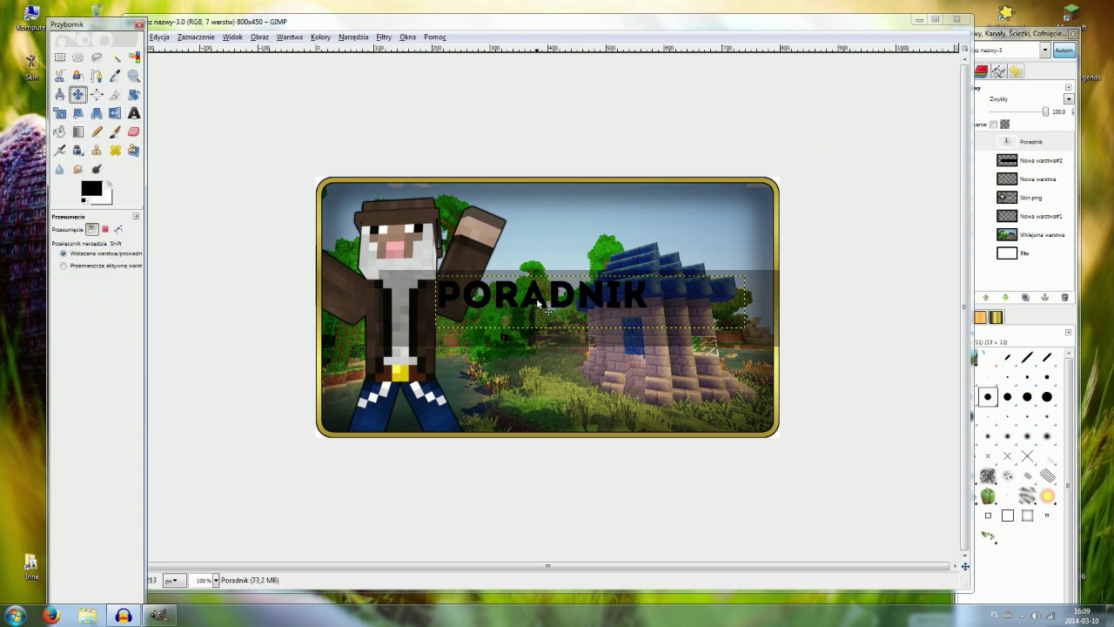
# Shift PORADNIK right and add a MINIATURKA text line beneath it, fixing the typo.
pyautogui.moveTo(539, 301); pyautogui.dragTo(611, 299)
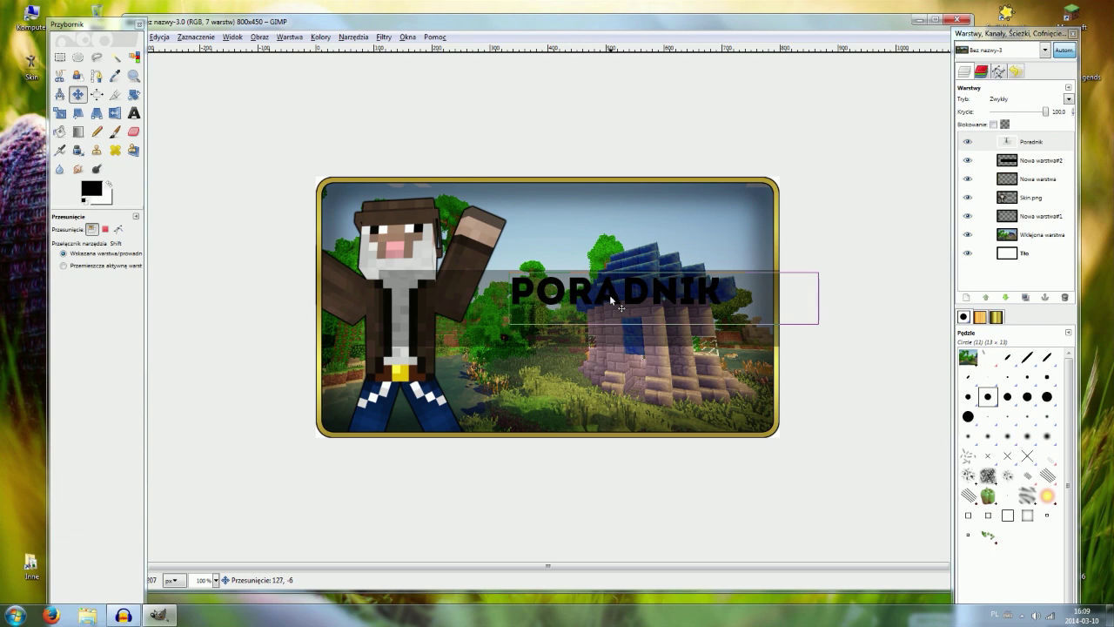
pyautogui.click(130, 115)
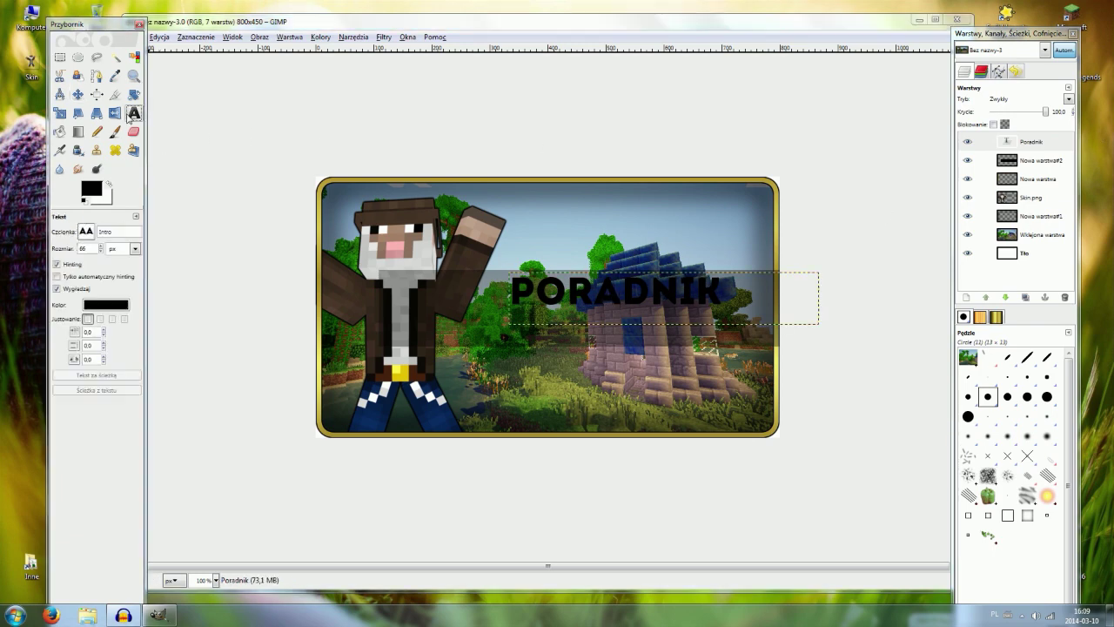
pyautogui.moveTo(475, 280); pyautogui.dragTo(725, 394)
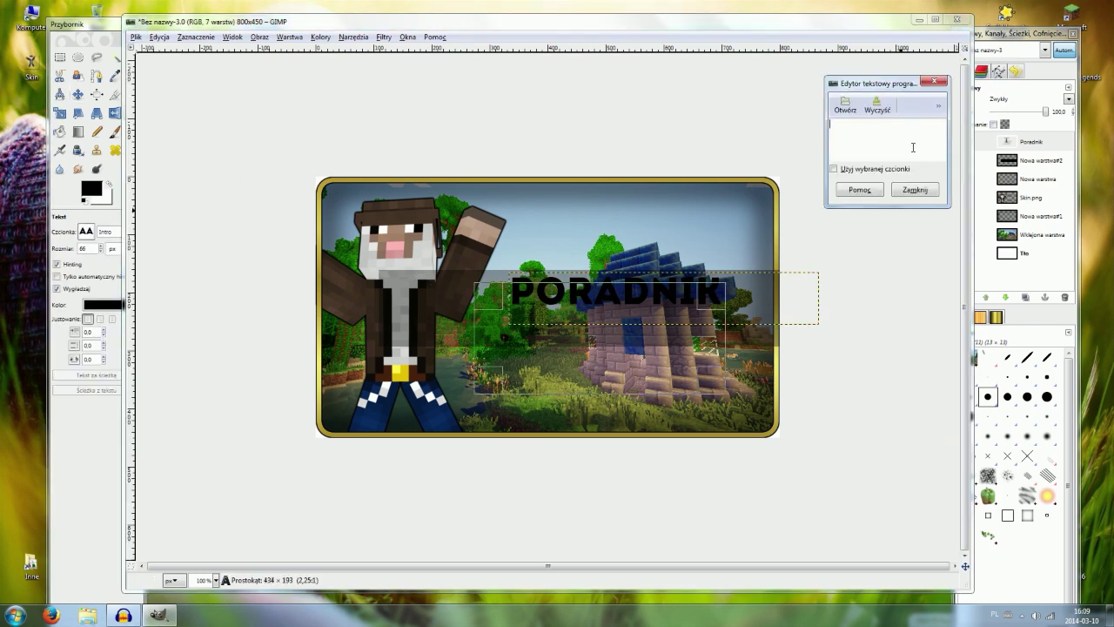
pyautogui.write('Miniatrutka')
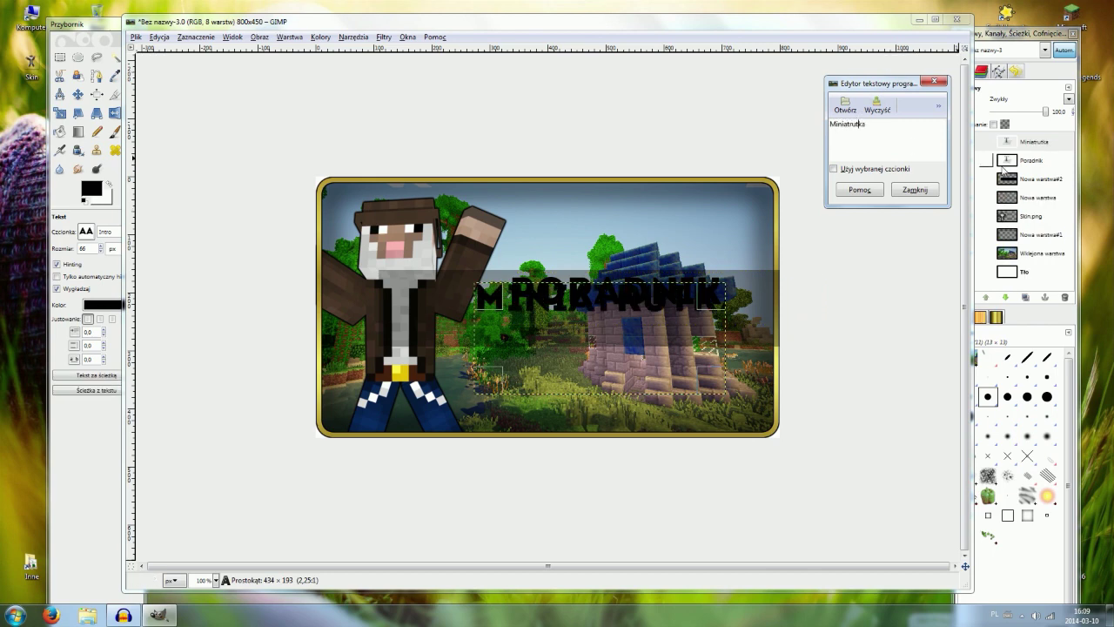
pyautogui.press('BackSpace')
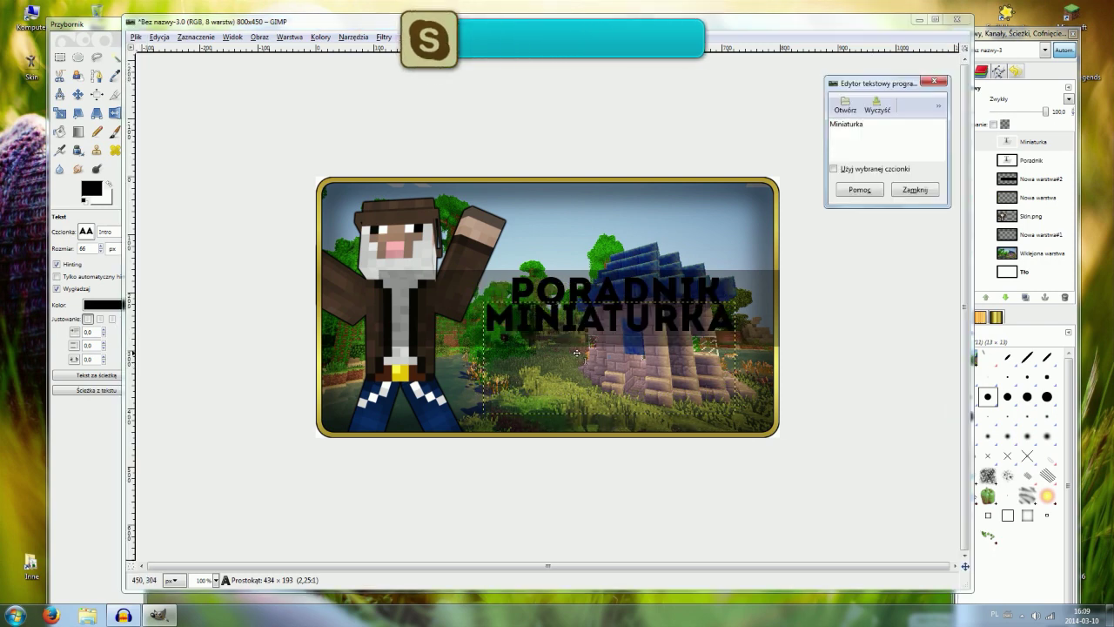
pyautogui.moveTo(578, 356); pyautogui.dragTo(583, 359)
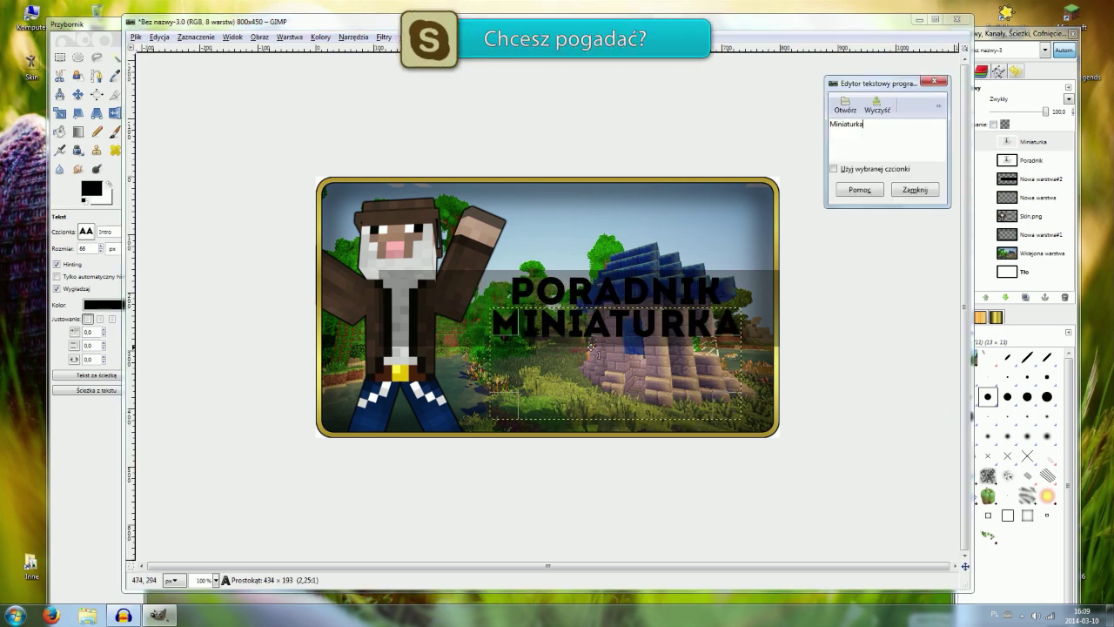
pyautogui.press('m')
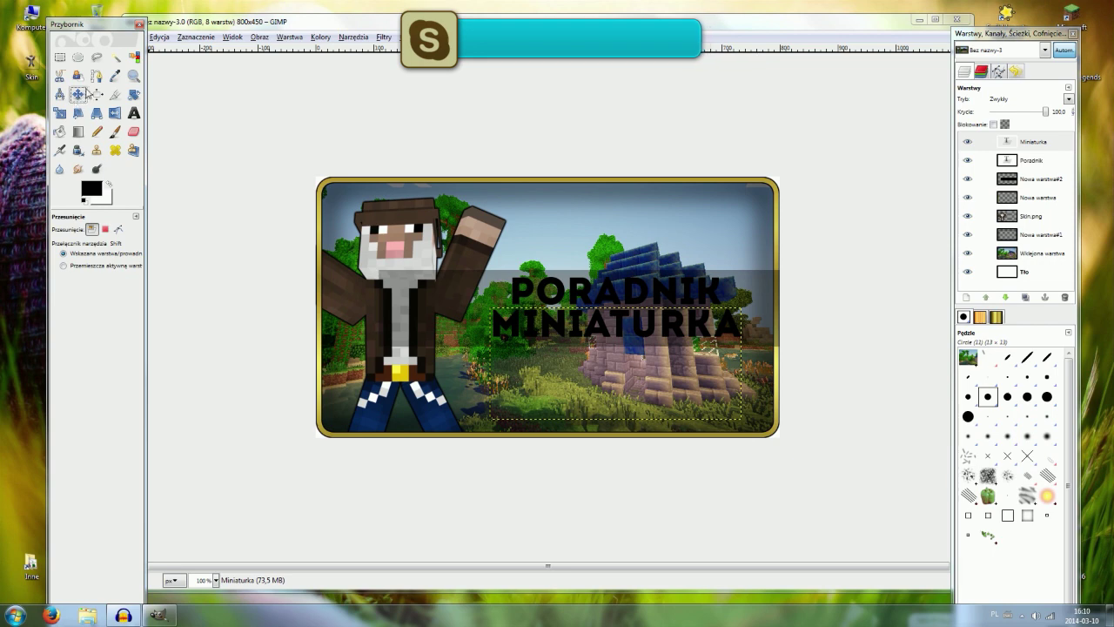
# Nudge the MINIATURKA text slightly down and left with the arrow keys.
pyautogui.click(539, 326)
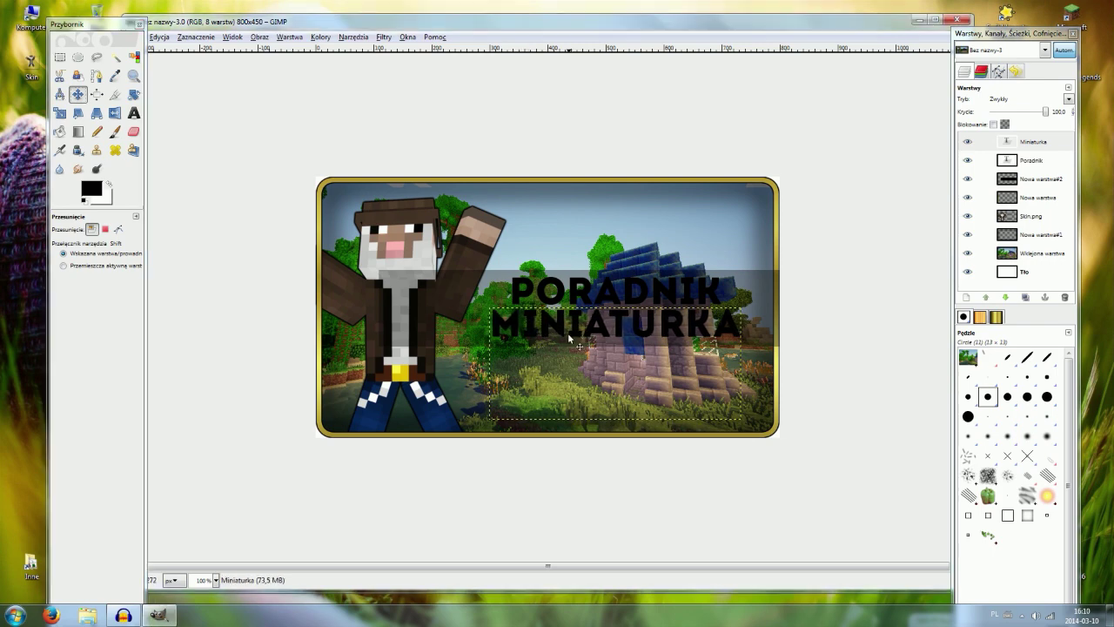
pyautogui.press('Down')
pyautogui.press('Down')
pyautogui.press('Down')
pyautogui.press('Down')
pyautogui.press('Left')
pyautogui.press('Left')
pyautogui.press('Left')
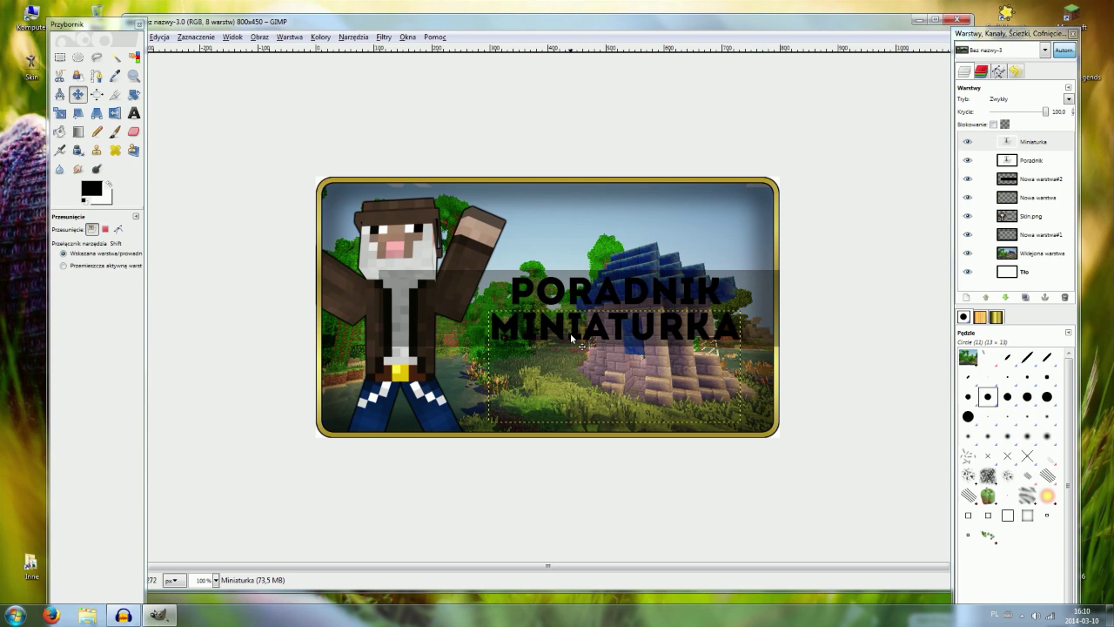
pyautogui.click(1024, 142)
pyautogui.rightClick(1042, 145)
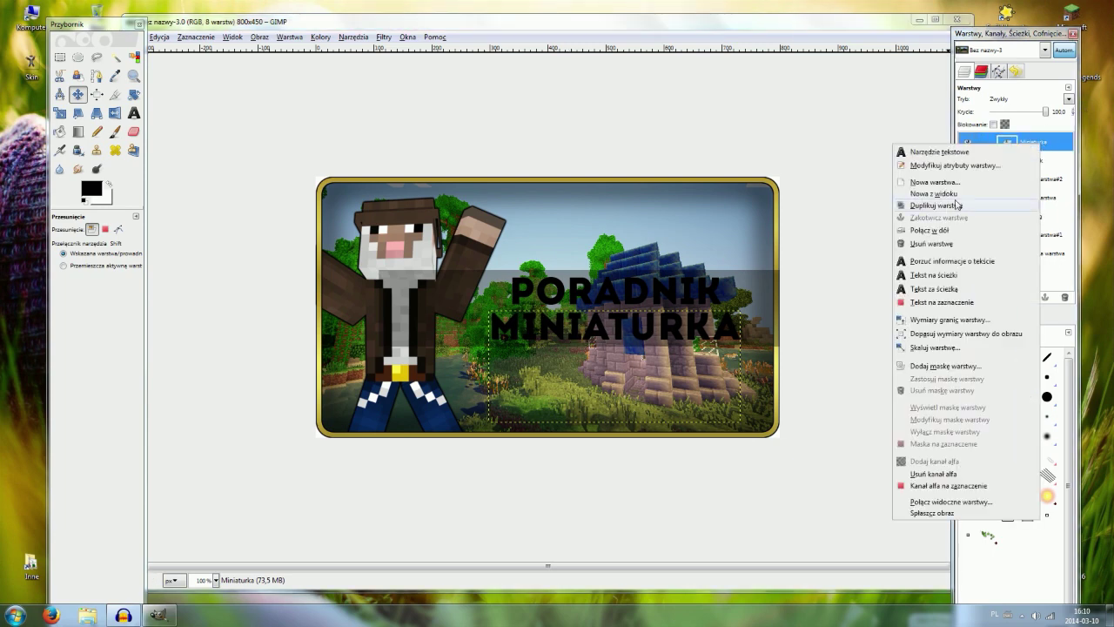
pyautogui.click(1051, 148)
# Turn the PORADNIK letters into a selection and pick the Gradient tool.
pyautogui.click(992, 162)
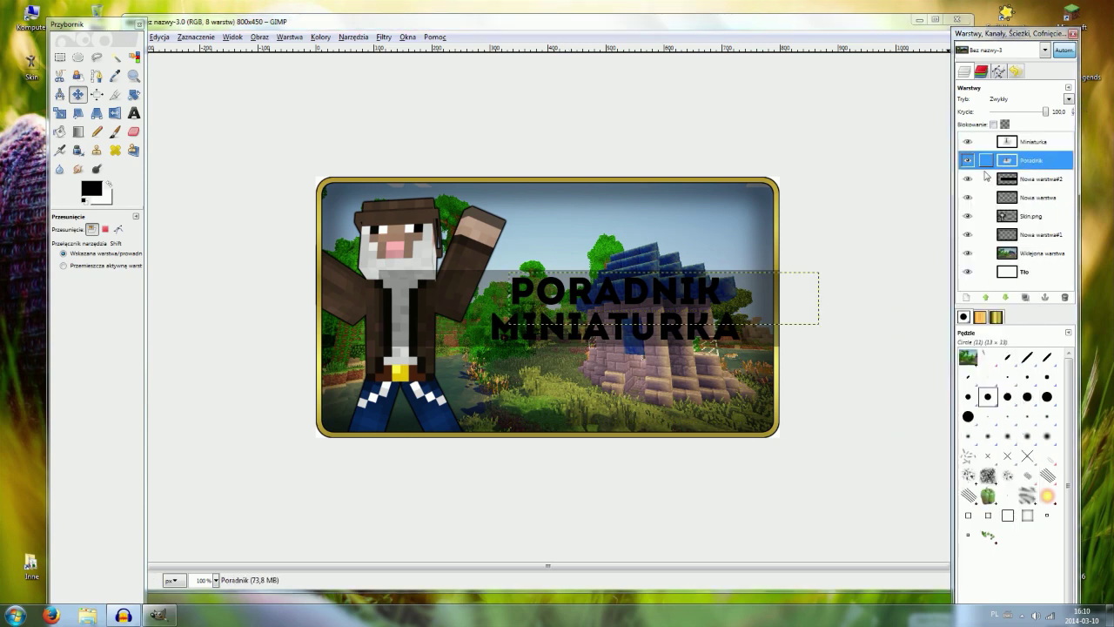
pyautogui.rightClick(1032, 158)
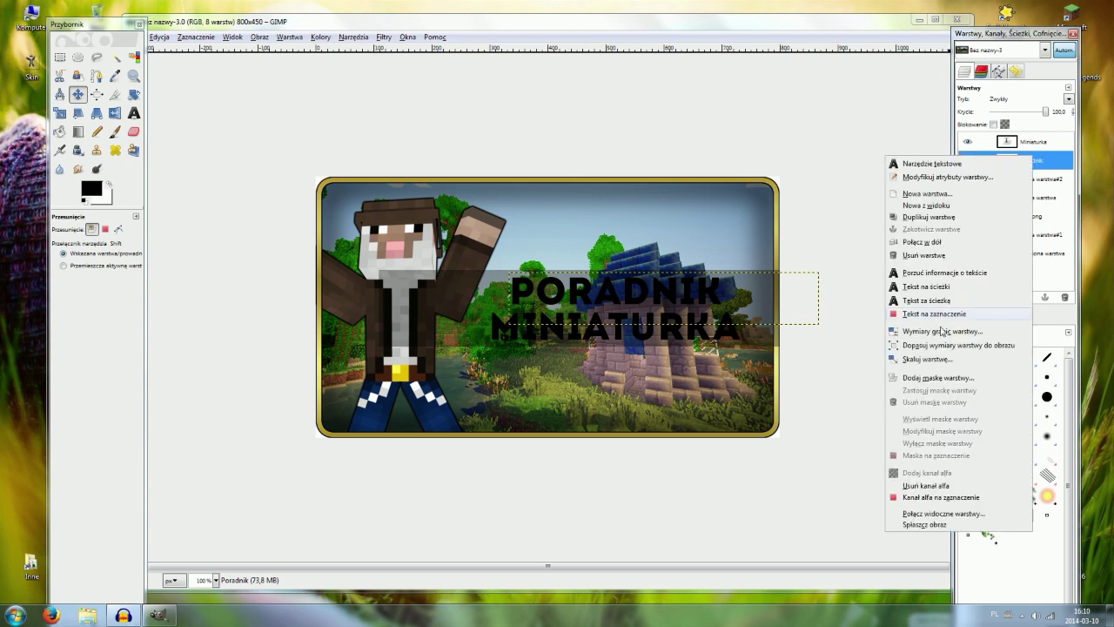
pyautogui.click(958, 496)
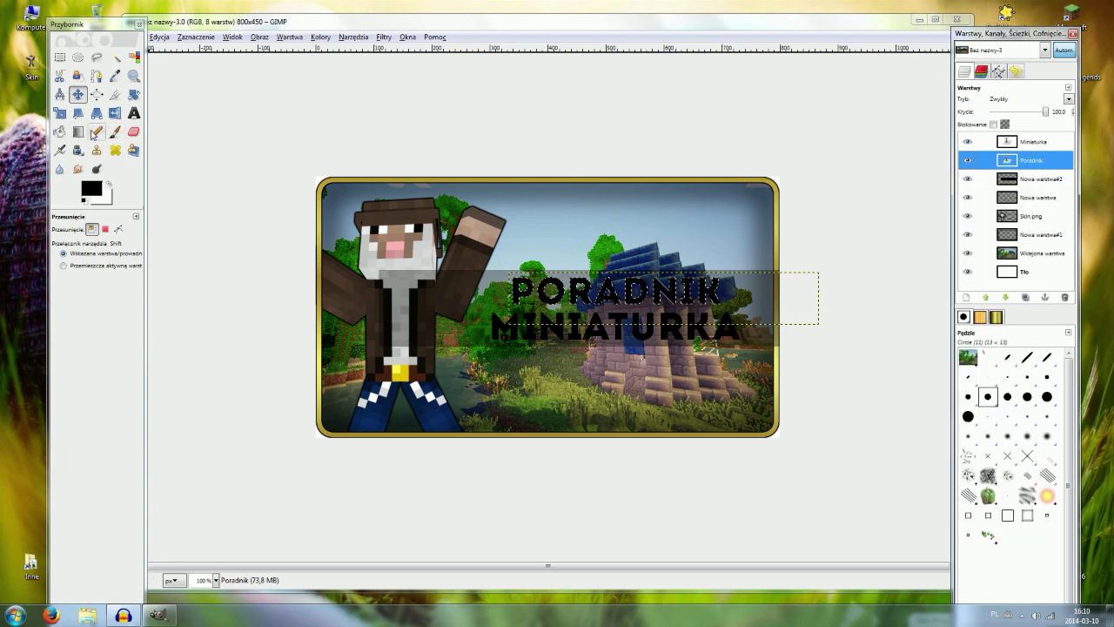
pyautogui.click(77, 132)
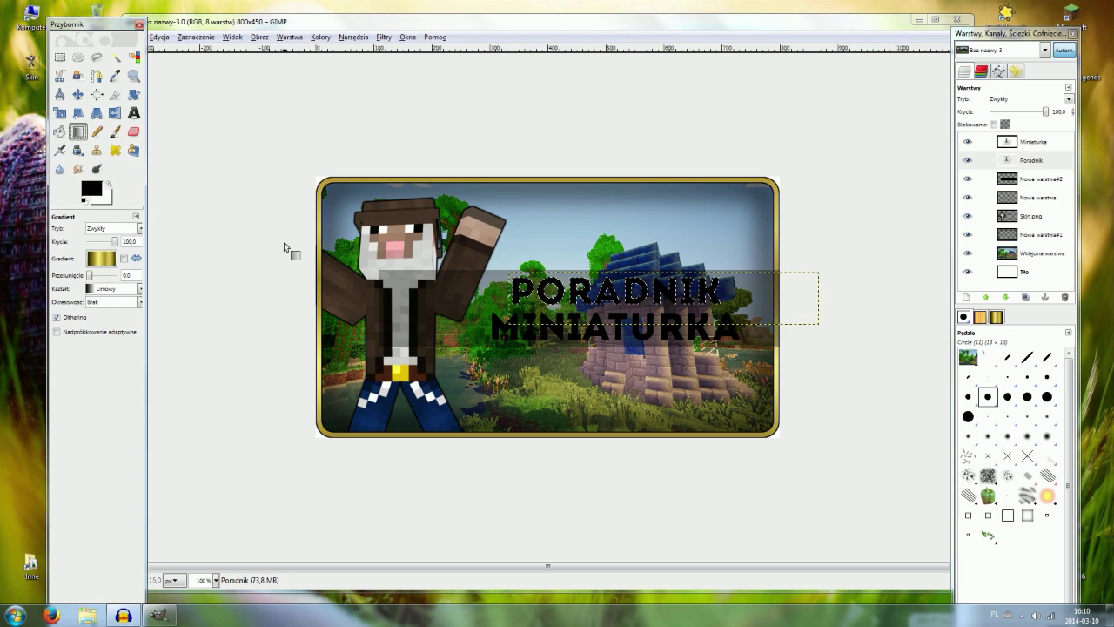
# Select the FG-to-BG gradient and check the foreground and background colours.
pyautogui.click(101, 259)
pyautogui.scroll(-2, 162, 332)
pyautogui.scroll(-3, 162, 331)
pyautogui.scroll(-3, 162, 332)
pyautogui.moveTo(185, 374); pyautogui.dragTo(180, 292)
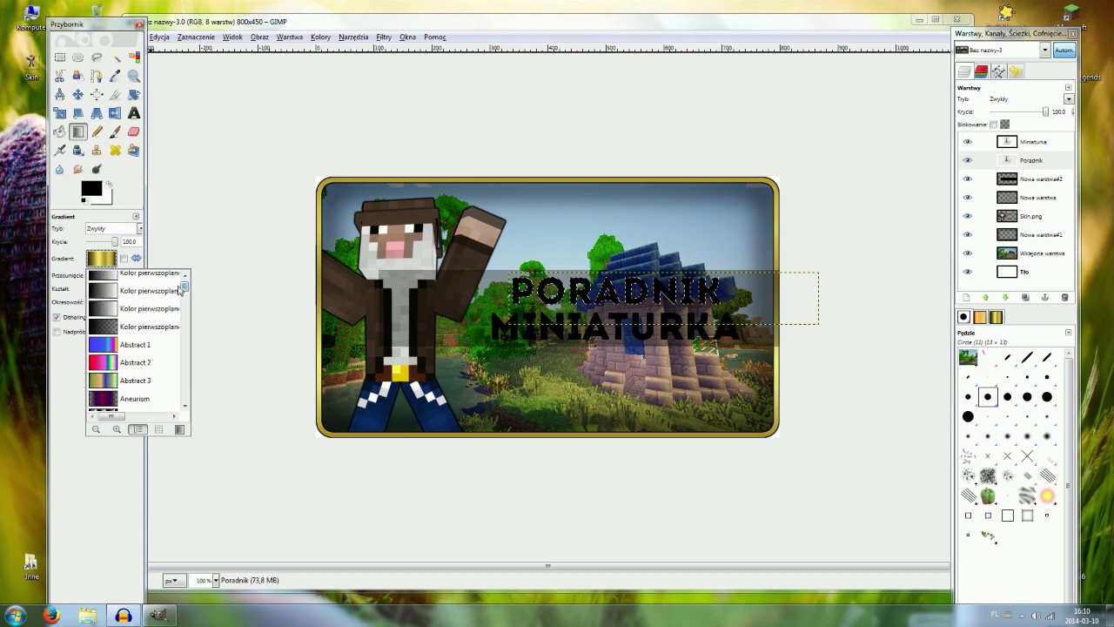
pyautogui.doubleClick(139, 276)
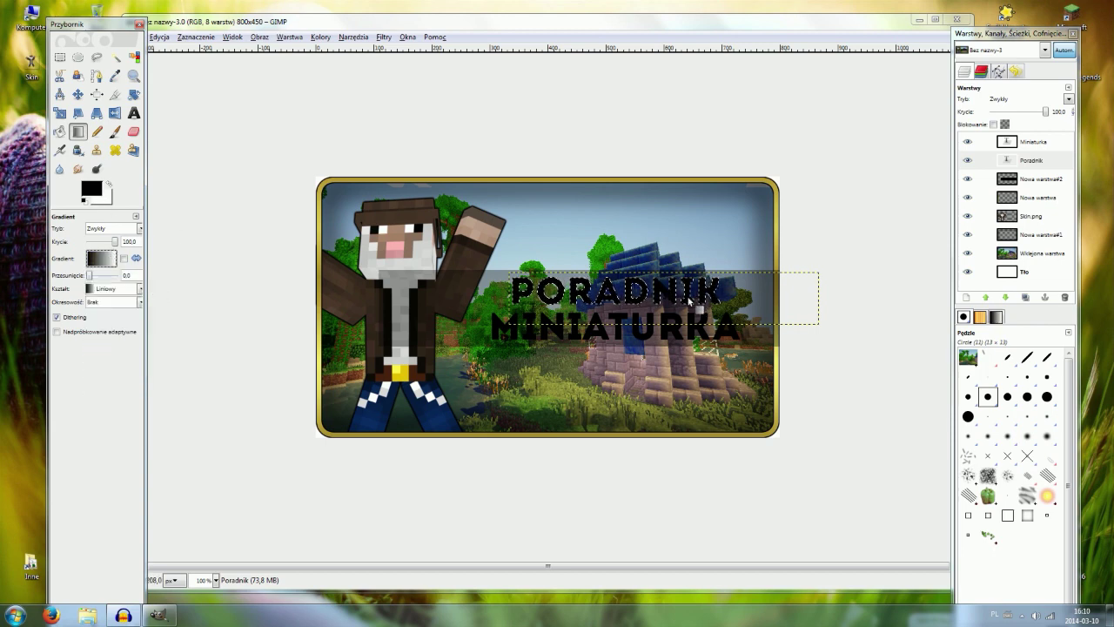
pyautogui.click(109, 254)
pyautogui.click(92, 189)
pyautogui.press('Escape')
pyautogui.click(105, 199)
pyautogui.click(369, 93)
# Try several gradient directions over PORADNIK at 200% zoom, undoing the failed attempts.
pyautogui.moveTo(618, 308); pyautogui.dragTo(621, 247)
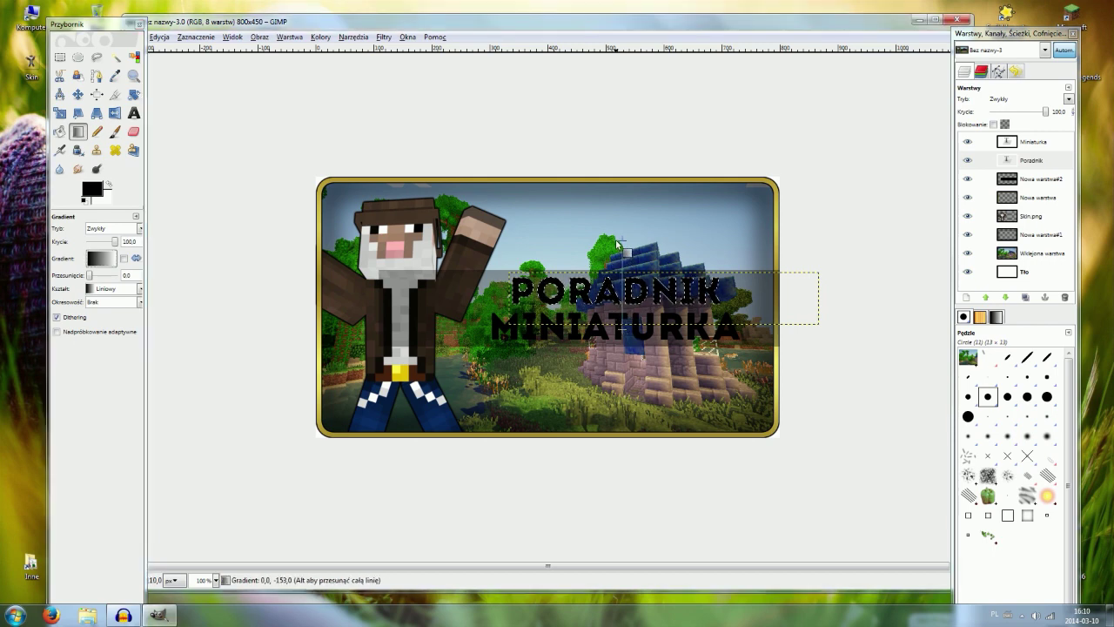
pyautogui.moveTo(609, 304); pyautogui.dragTo(604, 180)
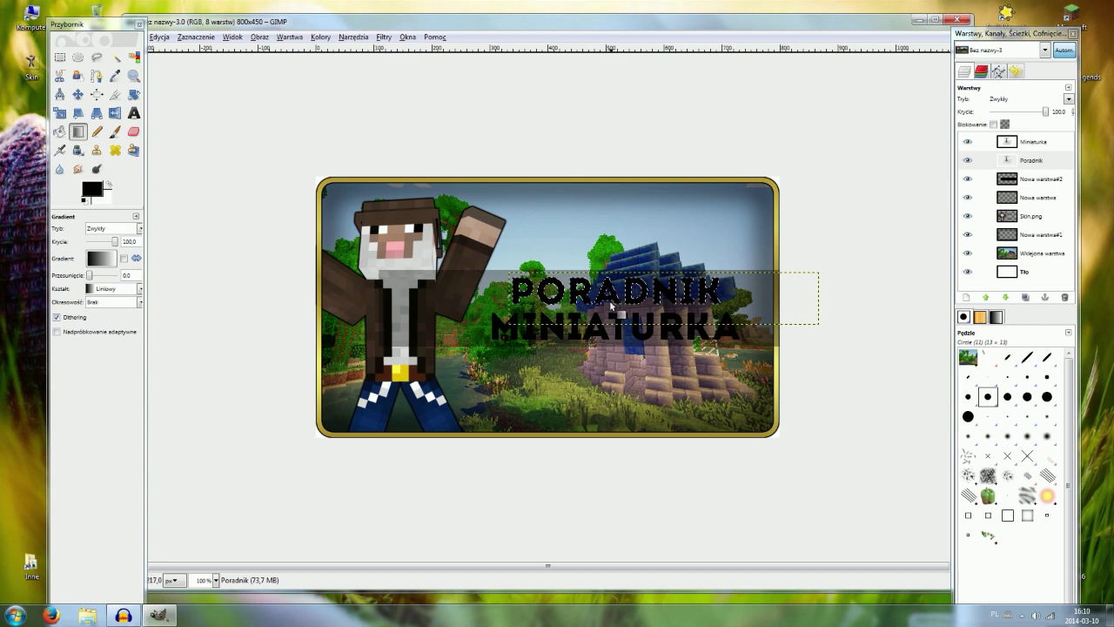
pyautogui.moveTo(608, 296); pyautogui.dragTo(611, 298)
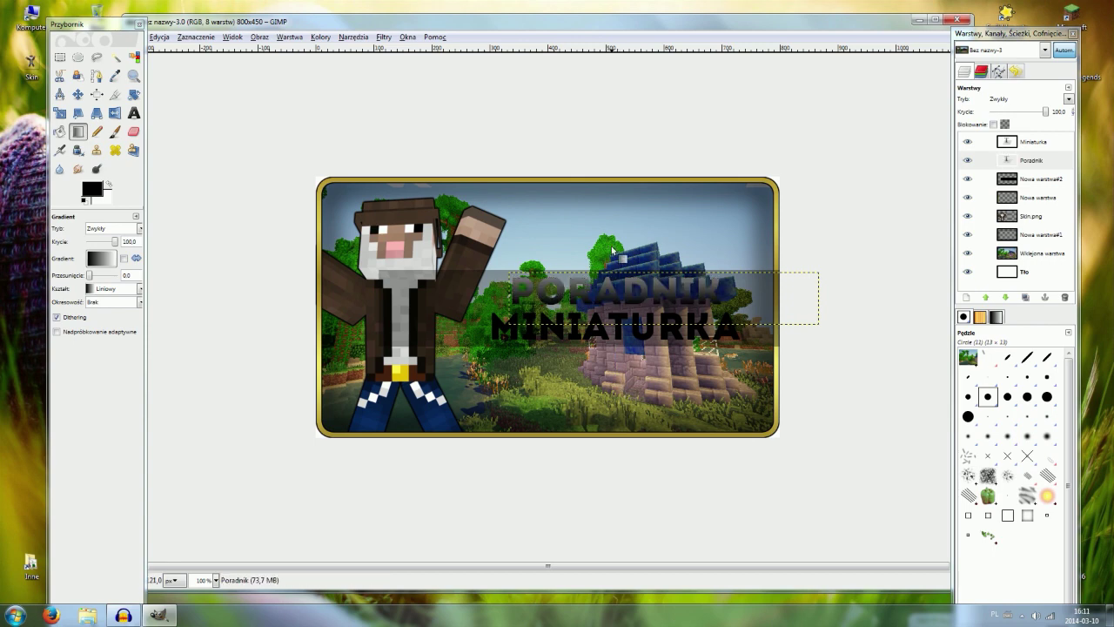
pyautogui.press('2')
pyautogui.moveTo(685, 265); pyautogui.dragTo(686, 114)
pyautogui.hotkey('ctrl', 'z')
pyautogui.moveTo(616, 261); pyautogui.dragTo(623, 364)
pyautogui.hotkey('ctrl', 'z')
pyautogui.moveTo(614, 88); pyautogui.dragTo(584, 157)
pyautogui.hotkey('ctrl', 'z')
pyautogui.scroll(1, 584, 156)
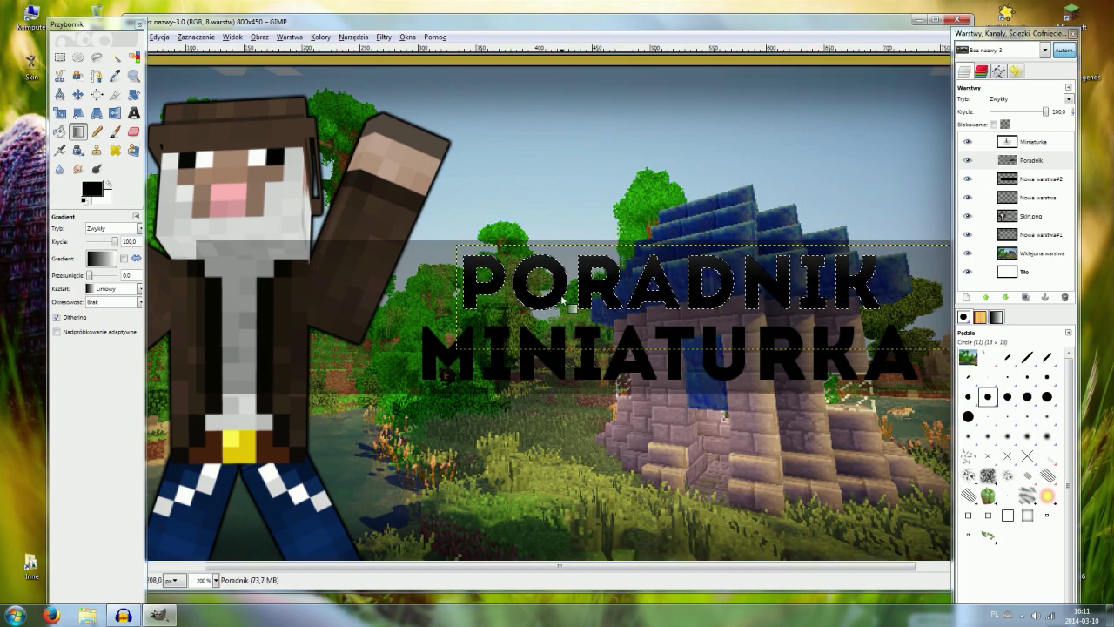
# Fill PORADNIK with a gradient lighter at the top, toggling undo/redo to compare.
pyautogui.moveTo(611, 356); pyautogui.dragTo(618, 28)
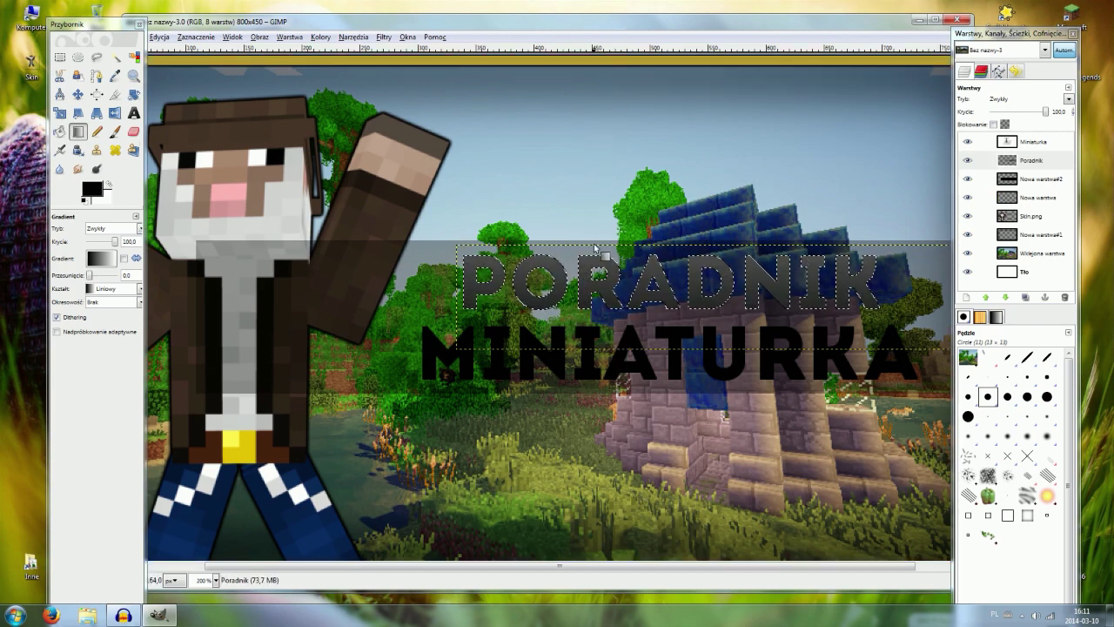
pyautogui.hotkey('ctrl', 'z')
pyautogui.hotkey('ctrl', 'y')
pyautogui.hotkey('ctrl', 'z')
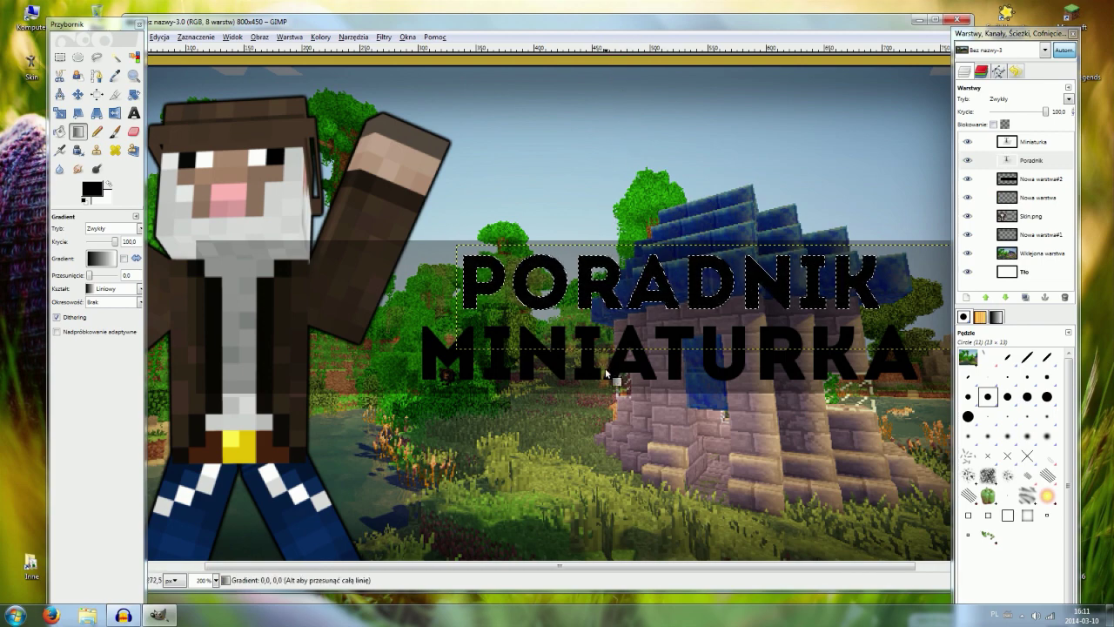
pyautogui.hotkey('ctrl', 'y')
pyautogui.hotkey('ctrl', 'z')
pyautogui.hotkey('ctrl', 'y')
pyautogui.hotkey('ctrl', 'z')
pyautogui.hotkey('ctrl', 'y')
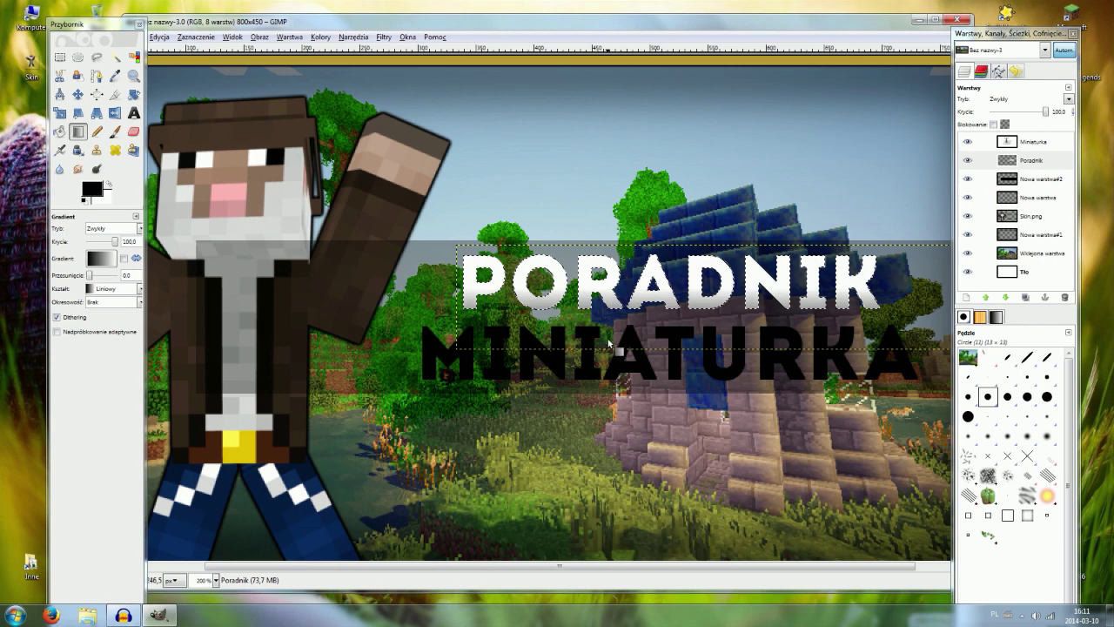
pyautogui.hotkey('ctrl', 'z')
pyautogui.hotkey('ctrl', 'y')
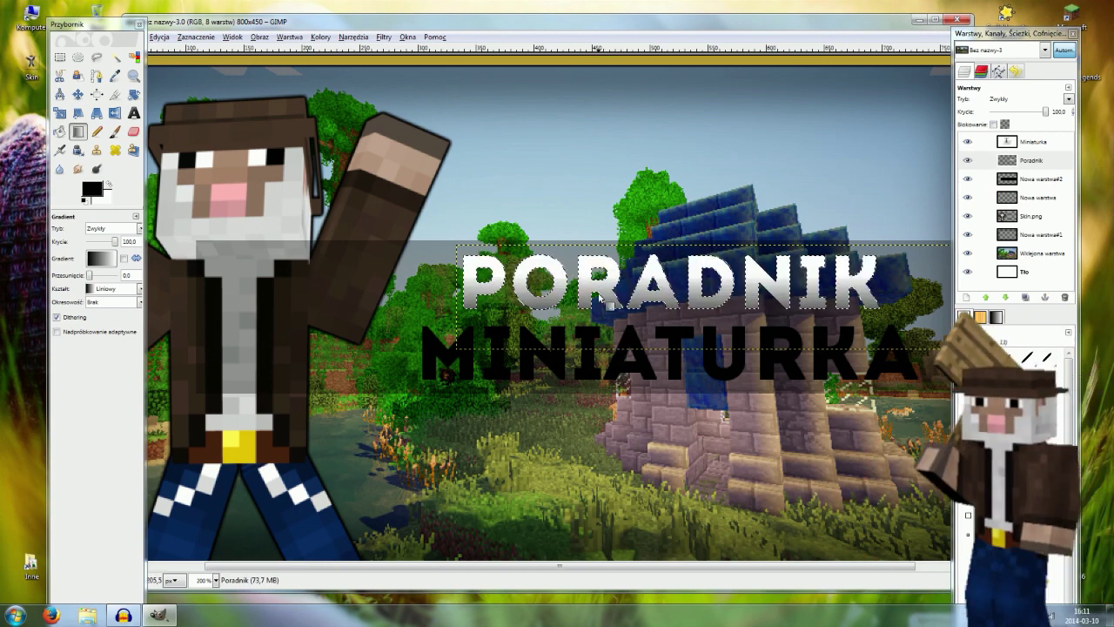
# Zoom out to the whole thumbnail and make the Miniaturka layer active.
pyautogui.press('-')
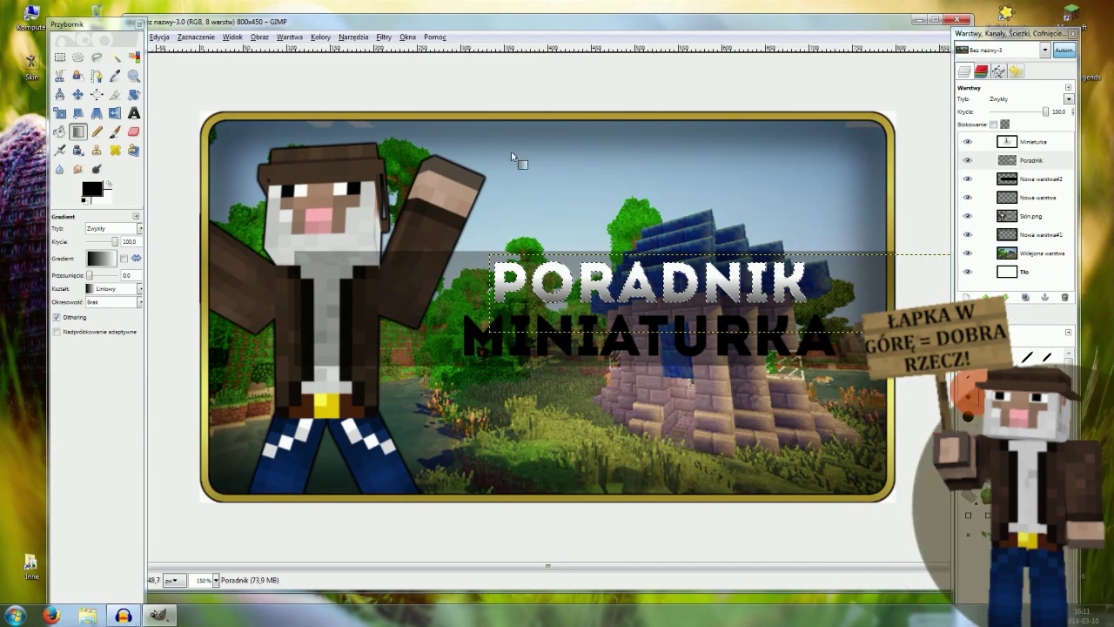
pyautogui.click(160, 36)
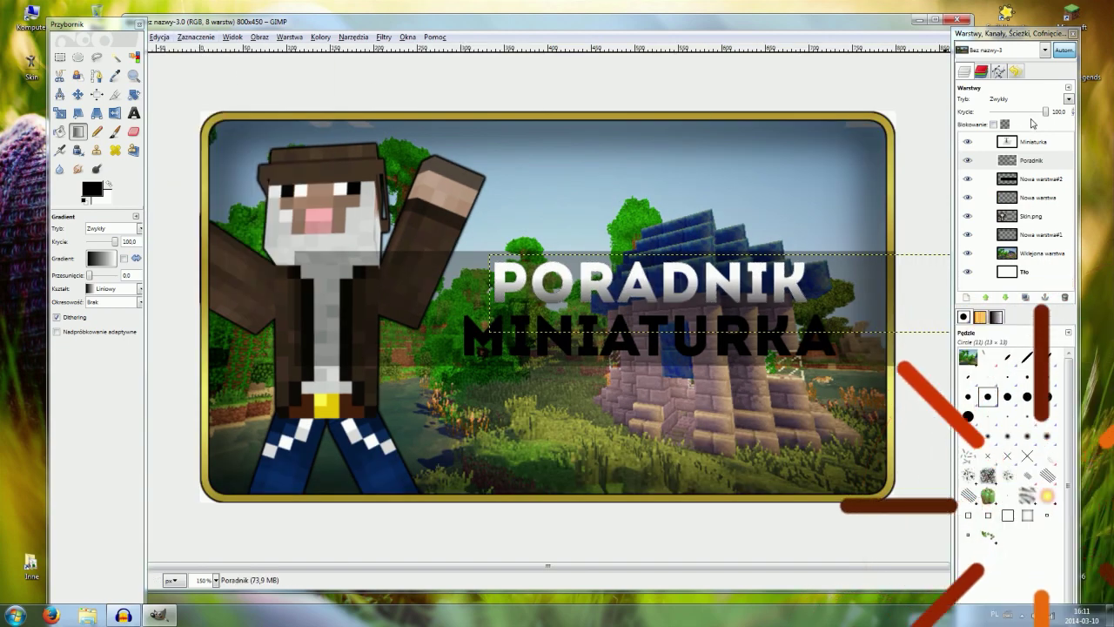
pyautogui.click(1025, 162)
pyautogui.click(1025, 142)
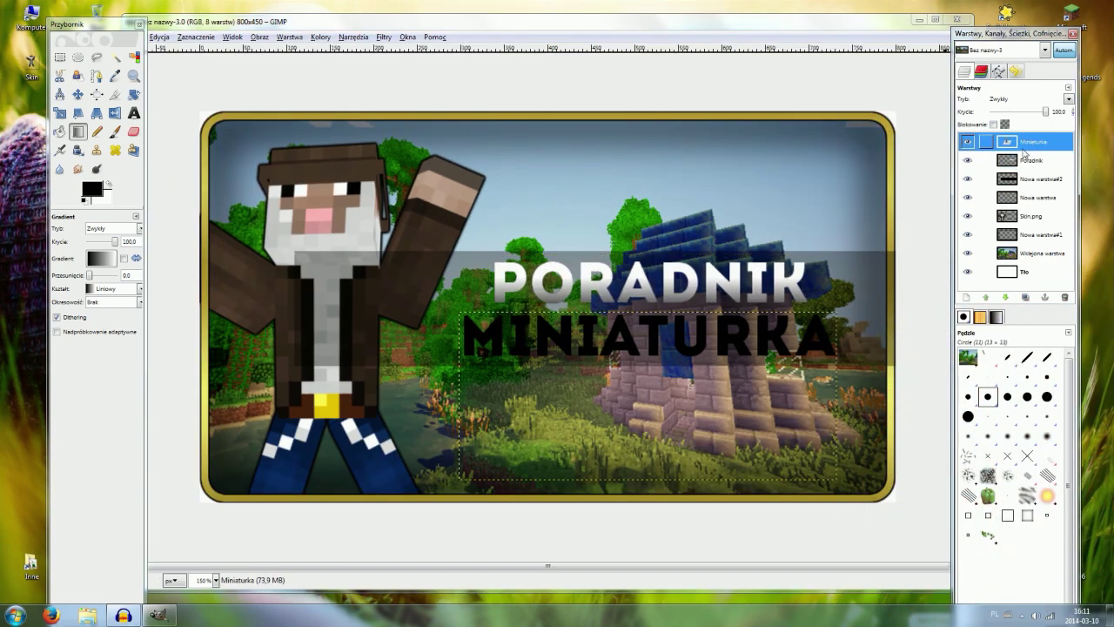
# Turn the Miniaturka layer's alpha into a selection and choose the Golden gradient.
pyautogui.rightClick(1021, 148)
pyautogui.click(934, 490)
pyautogui.click(100, 259)
pyautogui.scroll(-5, 144, 340)
pyautogui.scroll(-10, 148, 348)
pyautogui.scroll(-10, 155, 357)
pyautogui.scroll(3, 162, 368)
pyautogui.scroll(2, 164, 367)
pyautogui.scroll(2, 165, 365)
pyautogui.scroll(2, 168, 362)
pyautogui.scroll(1, 172, 358)
pyautogui.click(131, 281)
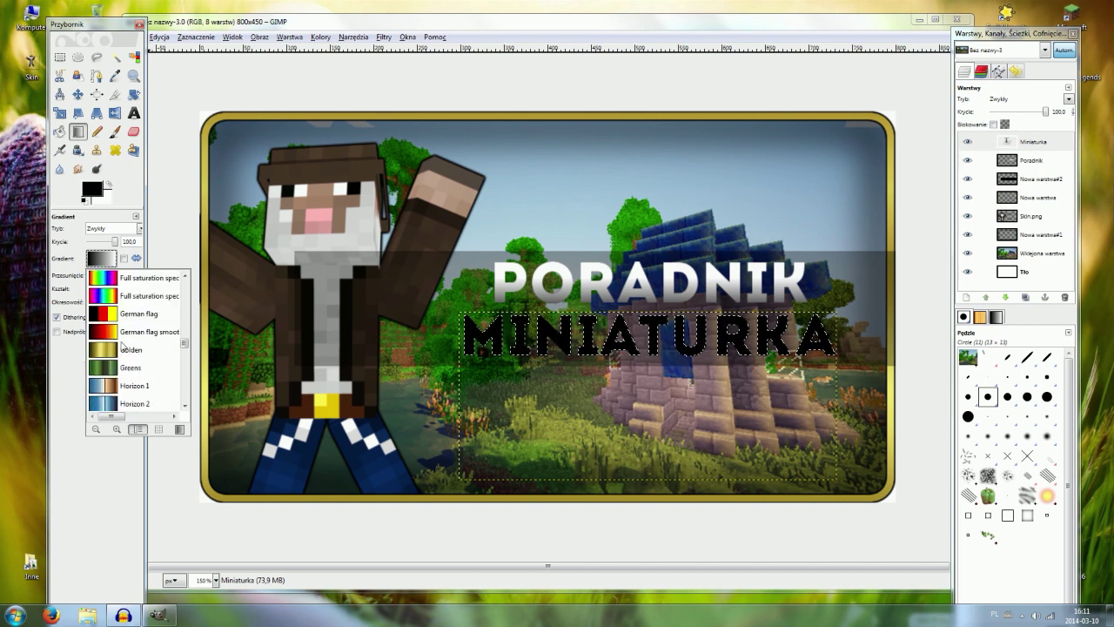
# Drag the golden gradient vertically over MINIATURKA, then set the selection to None.
pyautogui.moveTo(641, 377); pyautogui.dragTo(642, 236)
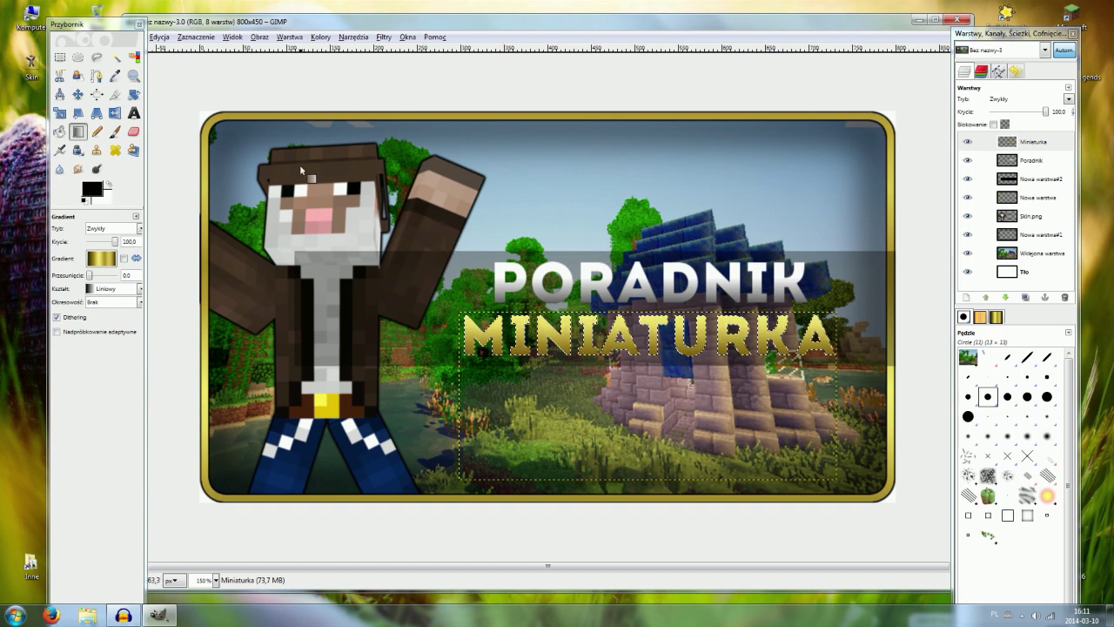
pyautogui.click(187, 38)
pyautogui.click(205, 76)
pyautogui.rightClick(1020, 143)
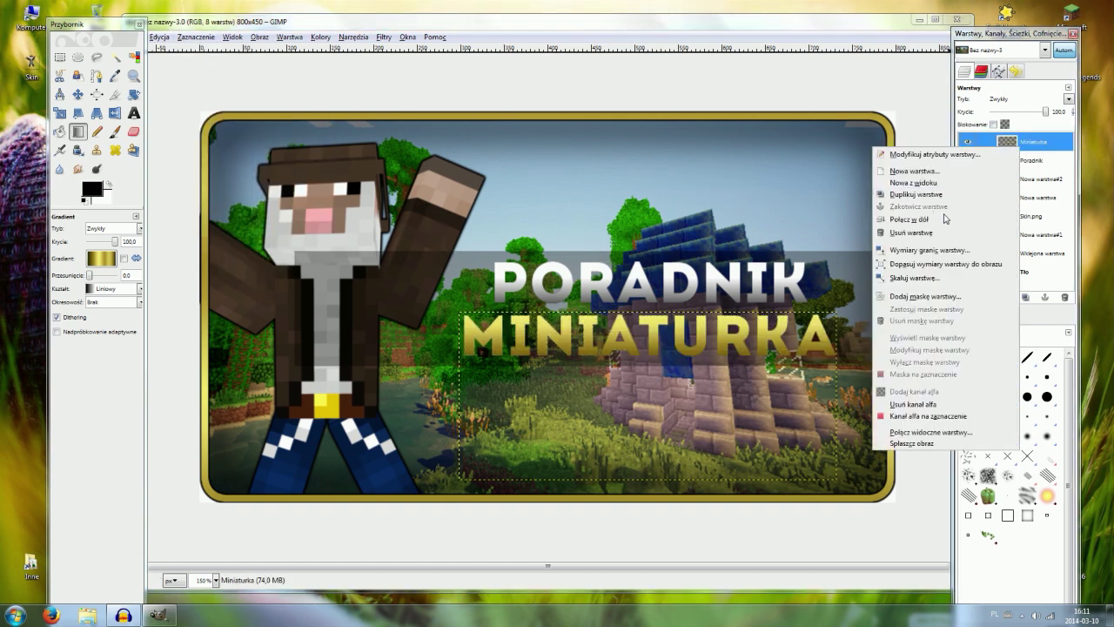
# Merge MINIATURKA into Poradnik, duplicate it and darken the copy with Colourize.
pyautogui.click(920, 221)
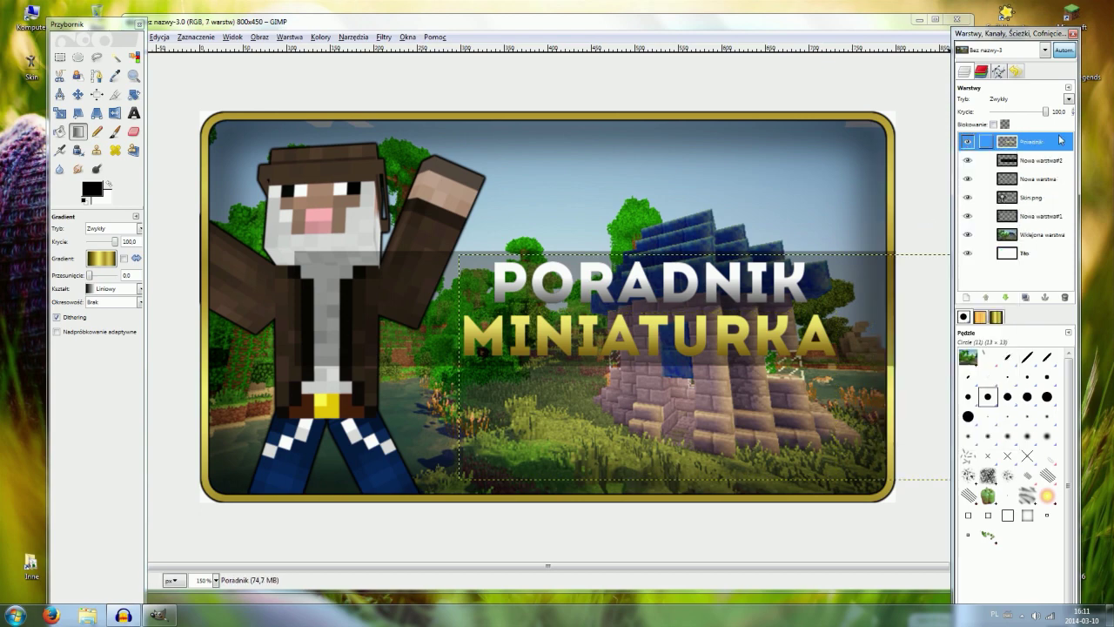
pyautogui.click(968, 142)
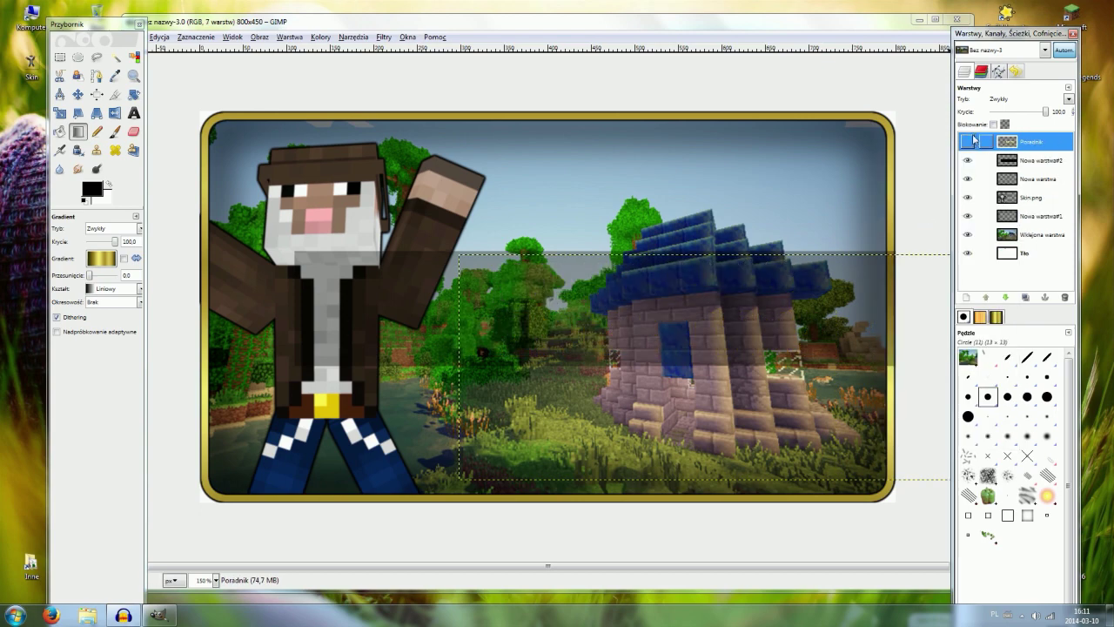
pyautogui.rightClick(1023, 146)
pyautogui.click(920, 190)
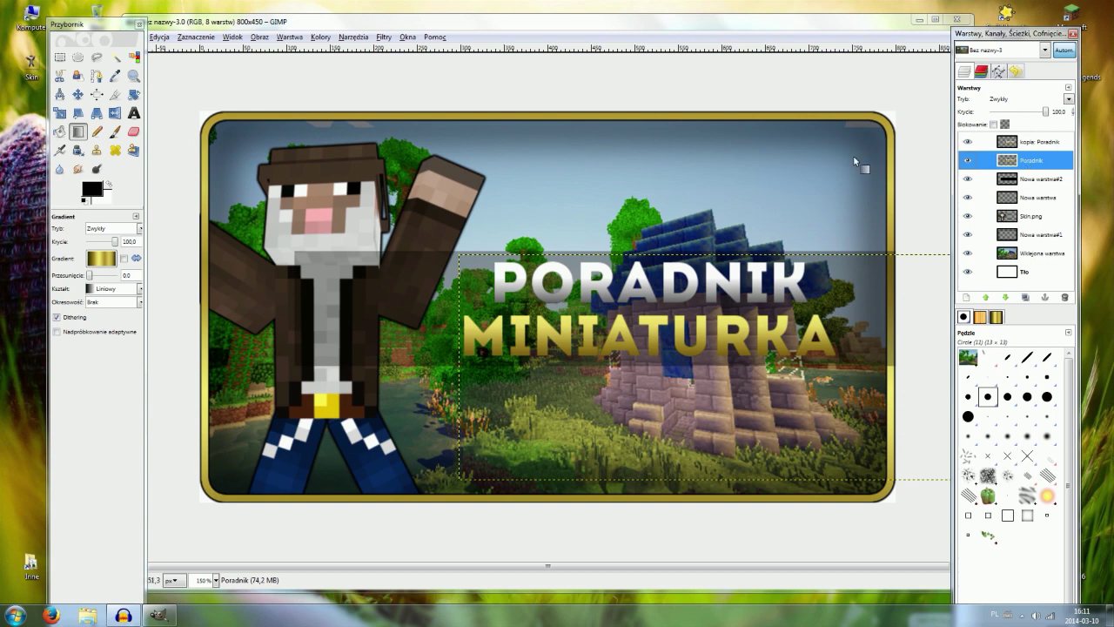
pyautogui.click(320, 37)
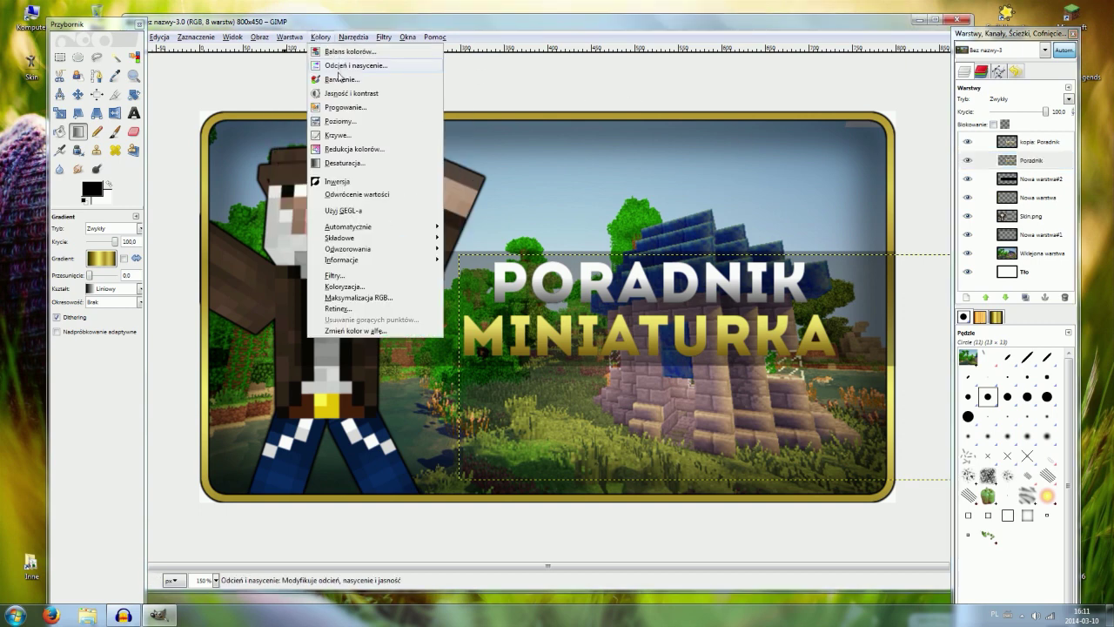
pyautogui.click(344, 80)
pyautogui.moveTo(707, 154); pyautogui.dragTo(693, 153)
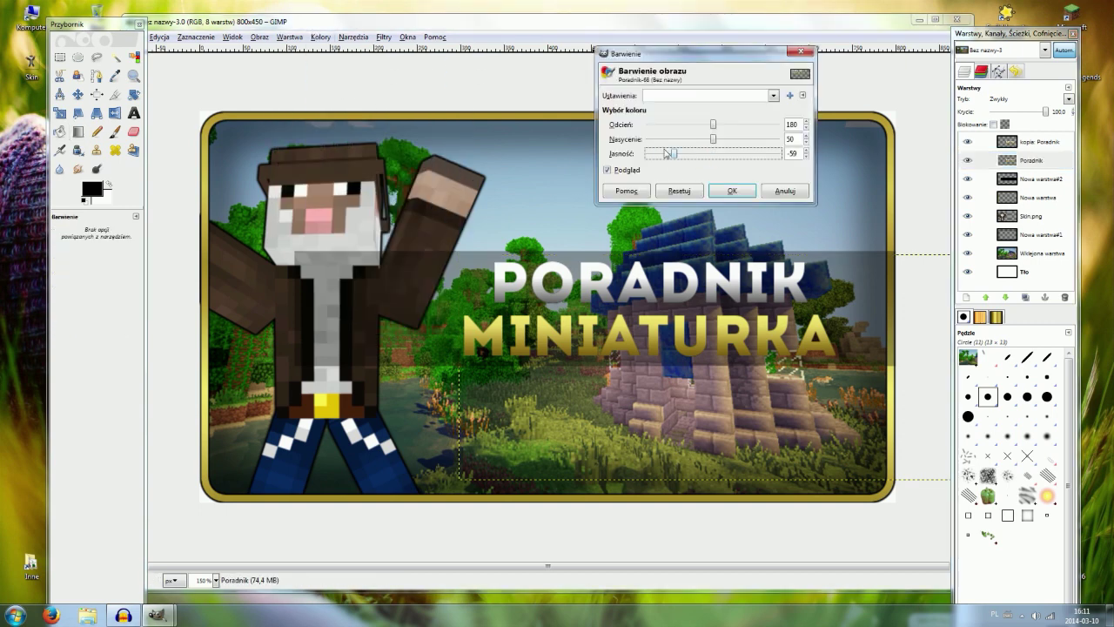
pyautogui.click(731, 192)
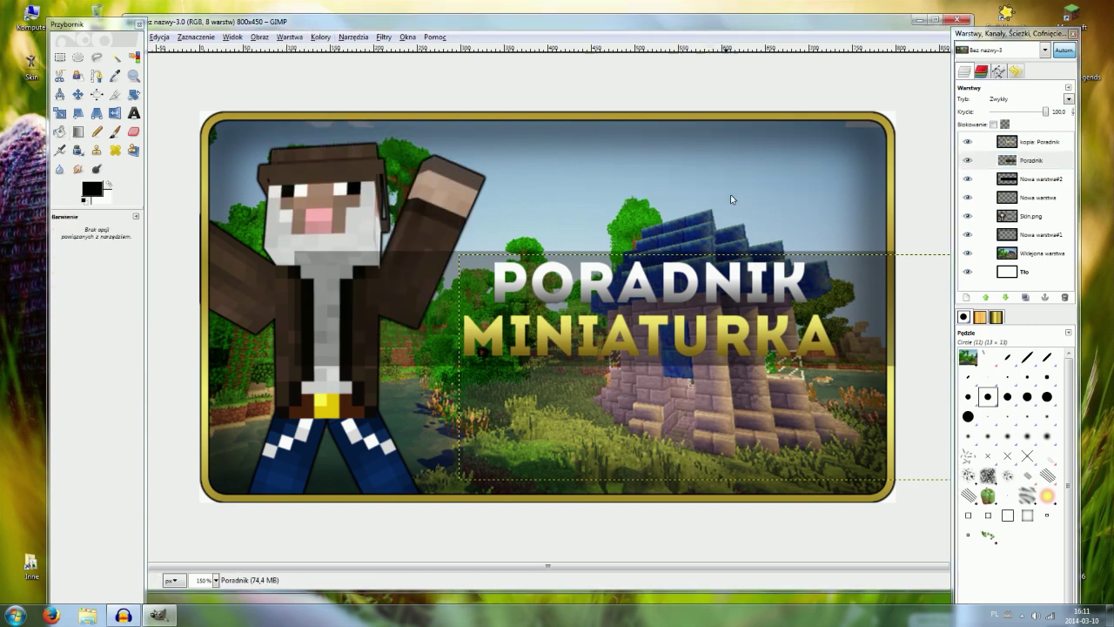
# Expand the darkened copy to image size and apply a 4 px Gaussian blur.
pyautogui.rightClick(1032, 161)
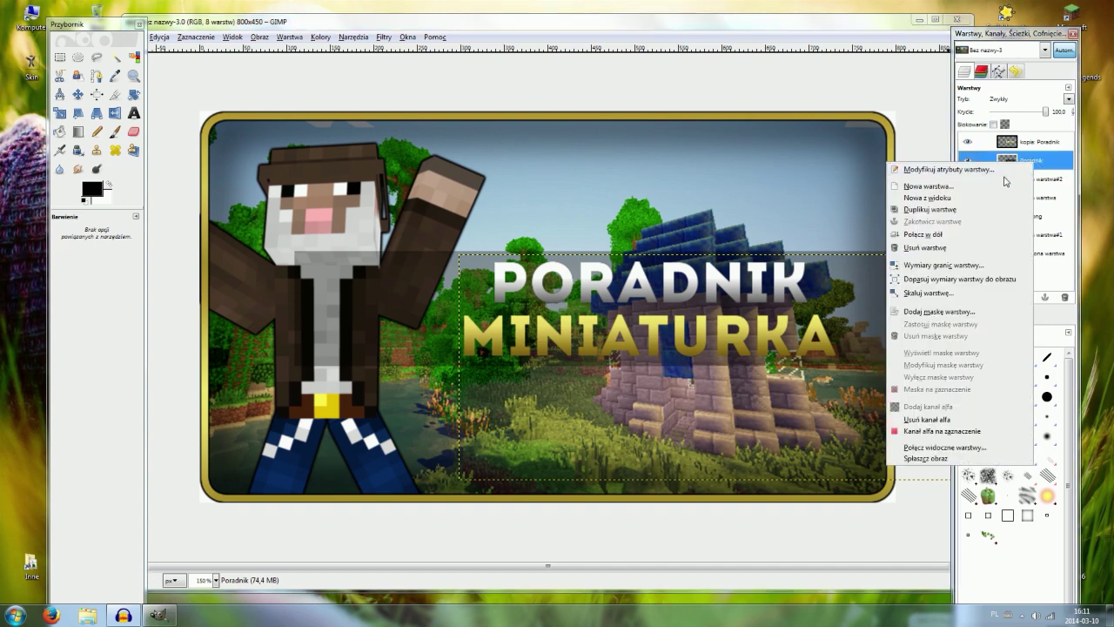
pyautogui.click(970, 280)
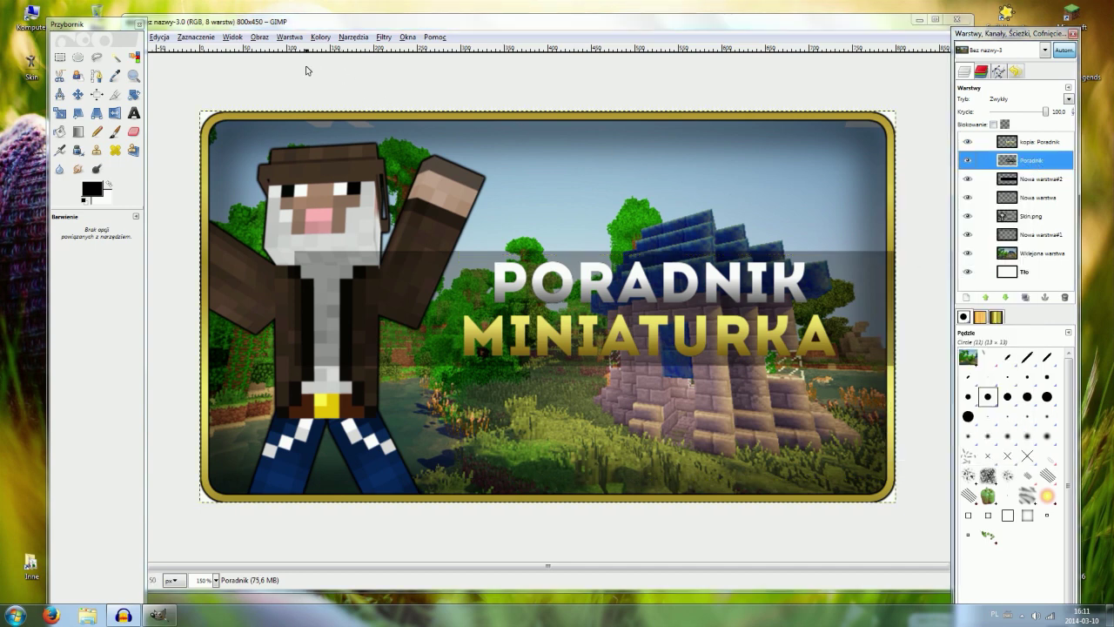
pyautogui.click(321, 37)
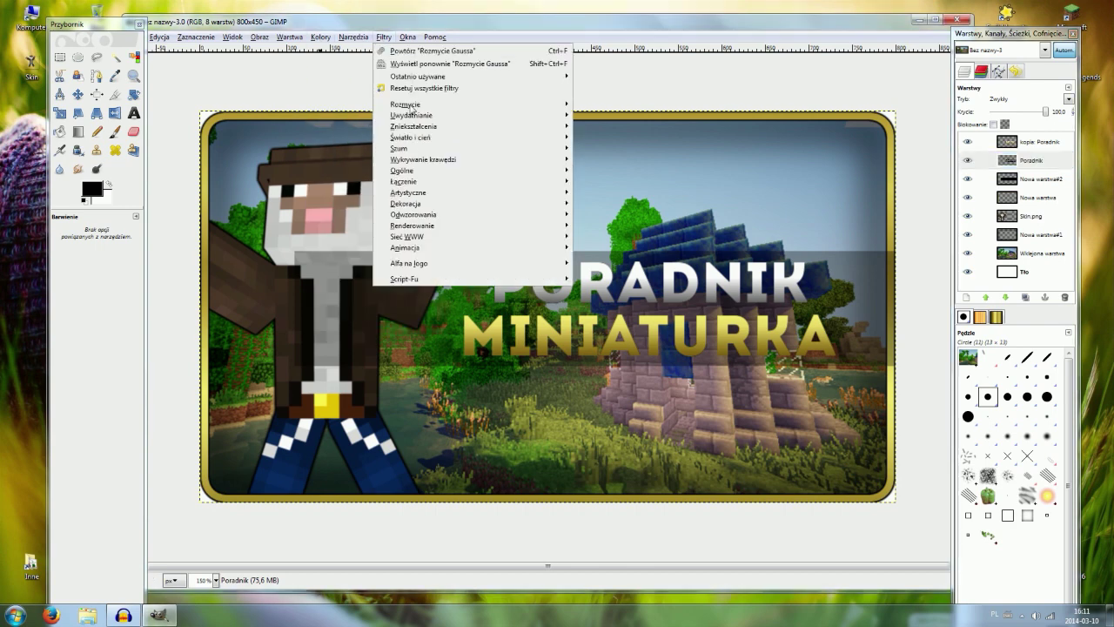
pyautogui.moveTo(406, 104)
pyautogui.click(627, 114)
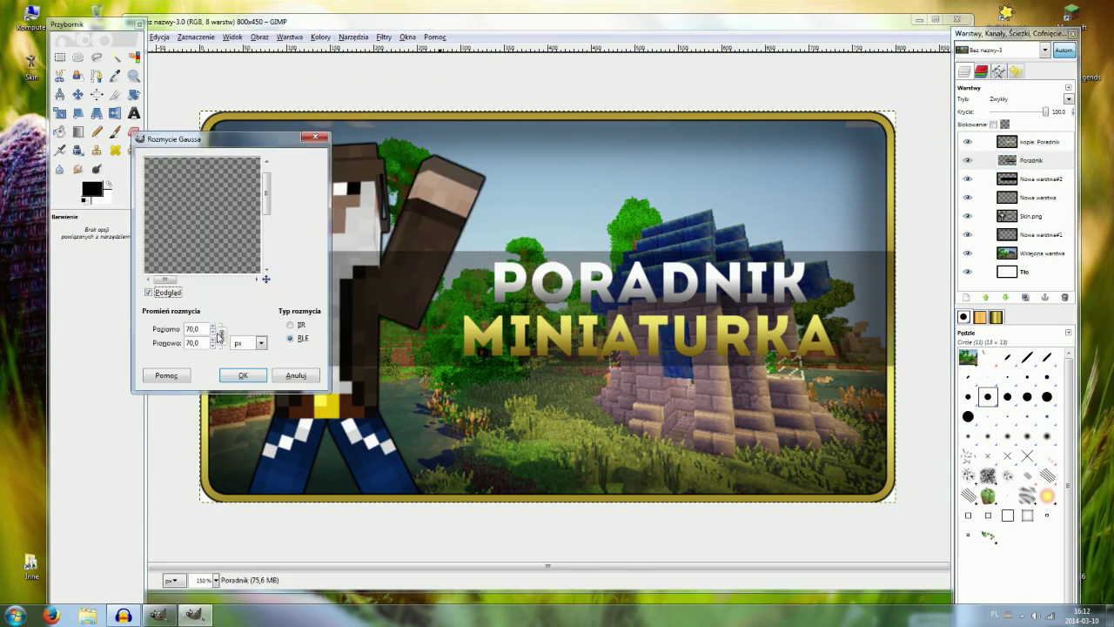
pyautogui.click(232, 377)
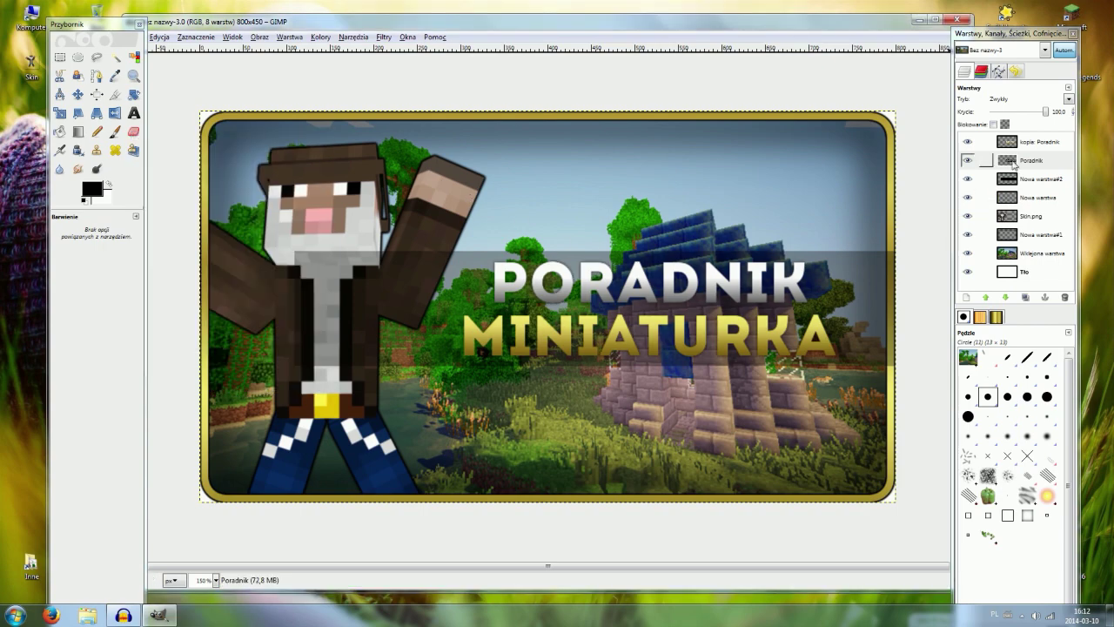
pyautogui.rightClick(1014, 163)
pyautogui.click(905, 209)
# Delete the extra Poradnik copy, then duplicate and merge copies back into Poradnik.
pyautogui.rightClick(1047, 169)
pyautogui.click(918, 250)
pyautogui.rightClick(1027, 168)
pyautogui.click(942, 214)
pyautogui.rightClick(1027, 169)
pyautogui.click(937, 238)
pyautogui.rightClick(1031, 161)
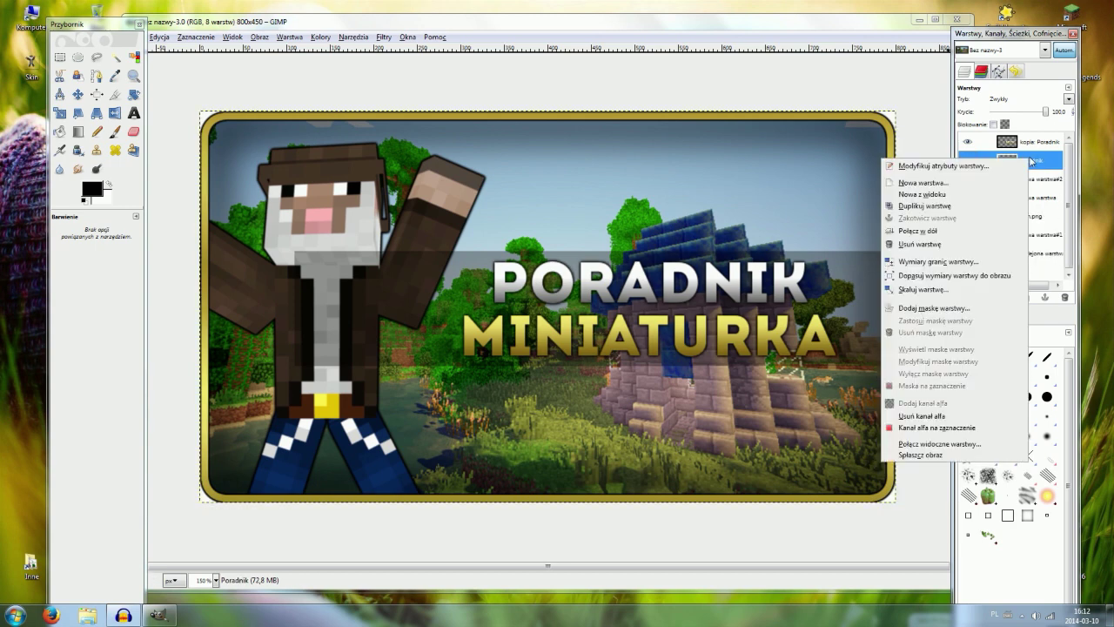
pyautogui.click(952, 206)
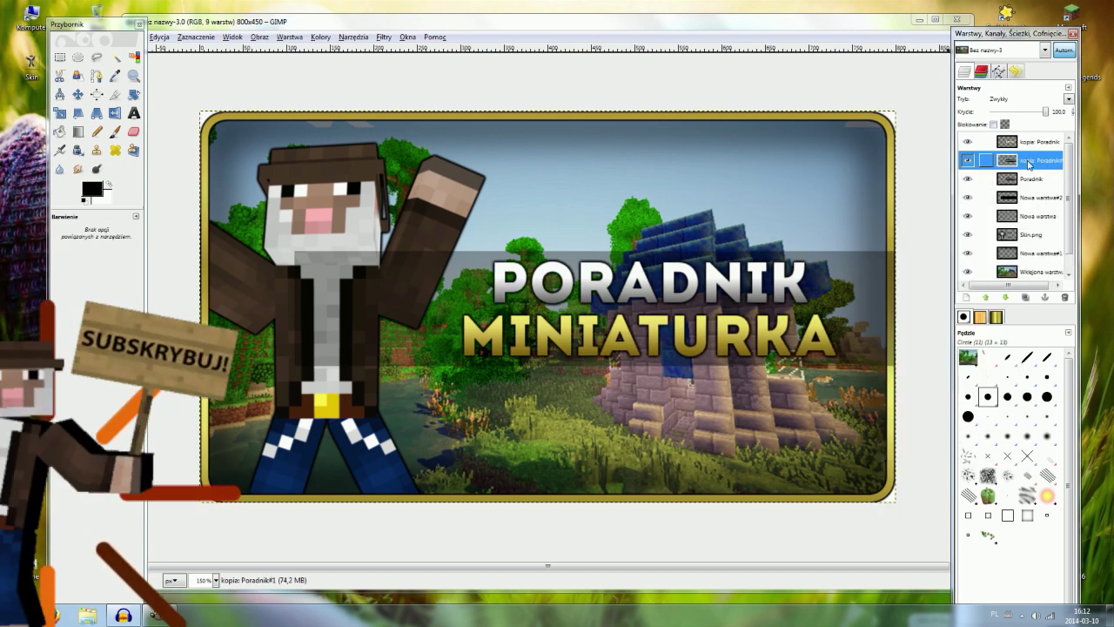
pyautogui.click(1044, 179)
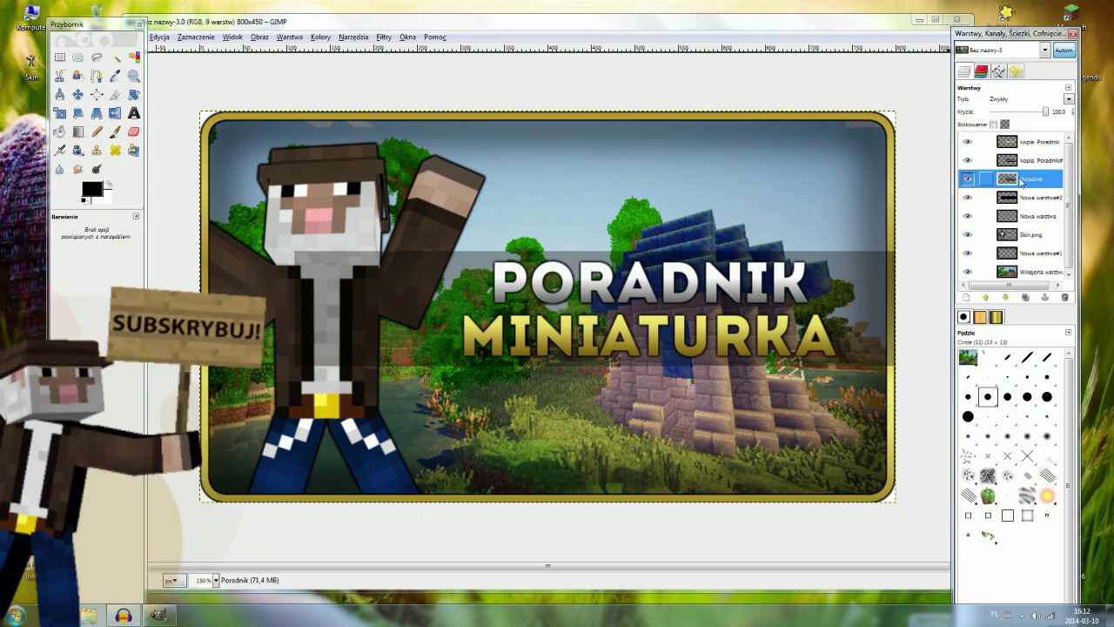
# Merge the remaining copy, check the layers' visibility, and merge the title into Nowa warstwa#2.
pyautogui.rightClick(1035, 150)
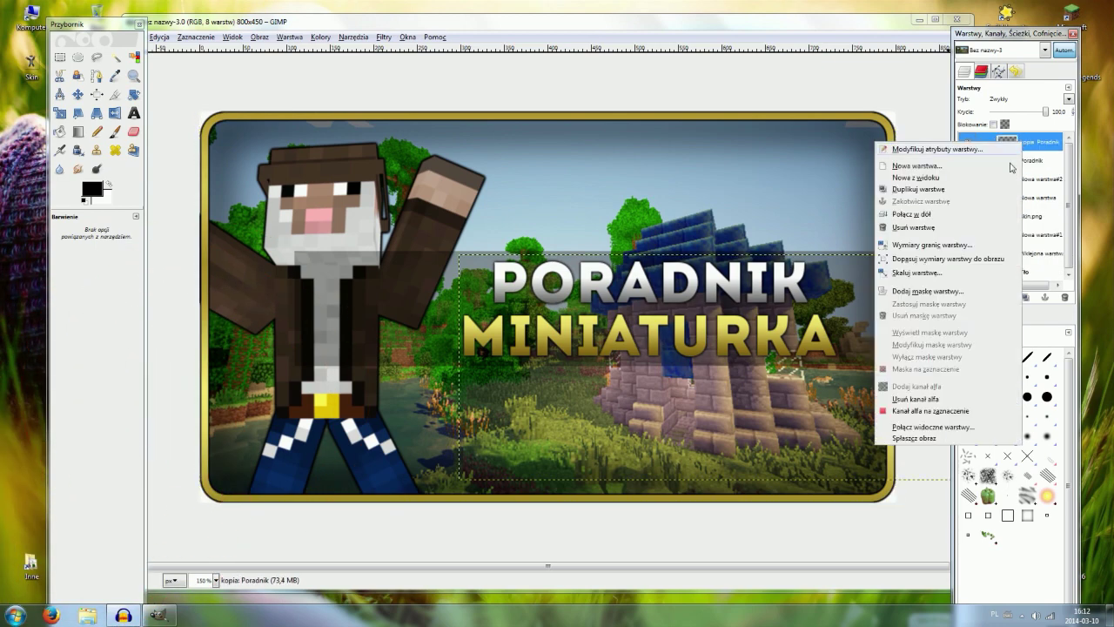
pyautogui.click(975, 215)
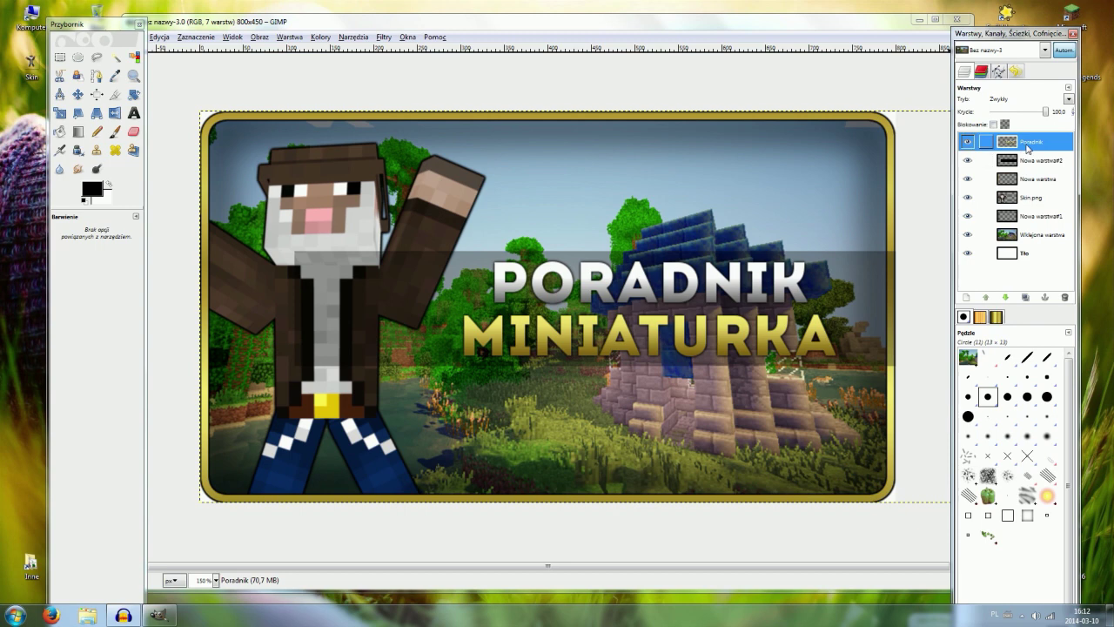
pyautogui.click(966, 161)
pyautogui.click(967, 161)
pyautogui.click(967, 142)
pyautogui.rightClick(1023, 146)
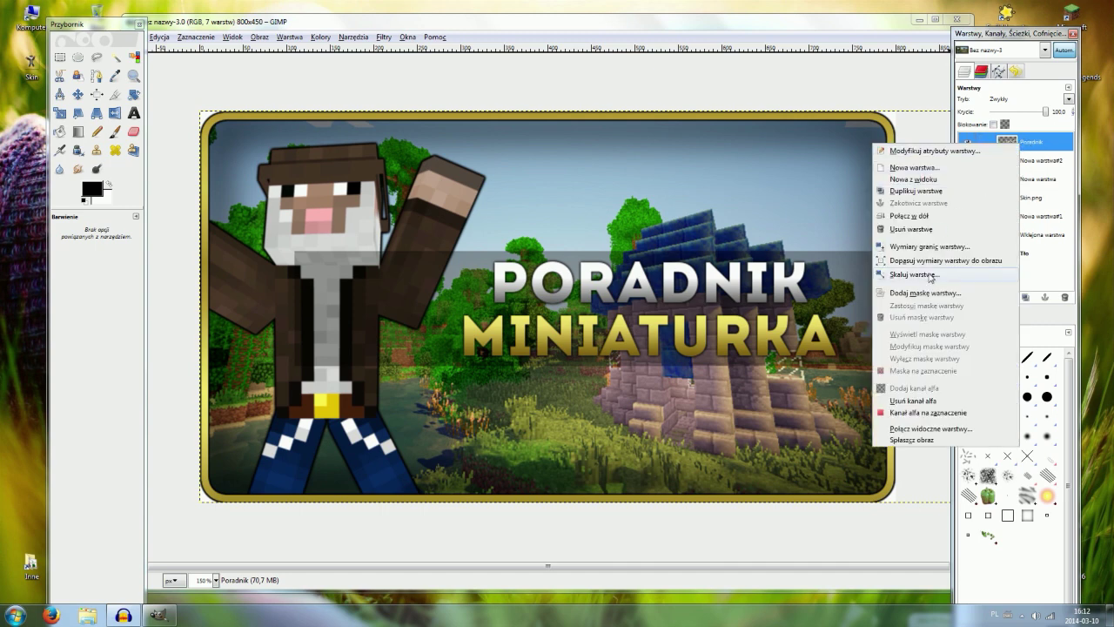
pyautogui.click(910, 229)
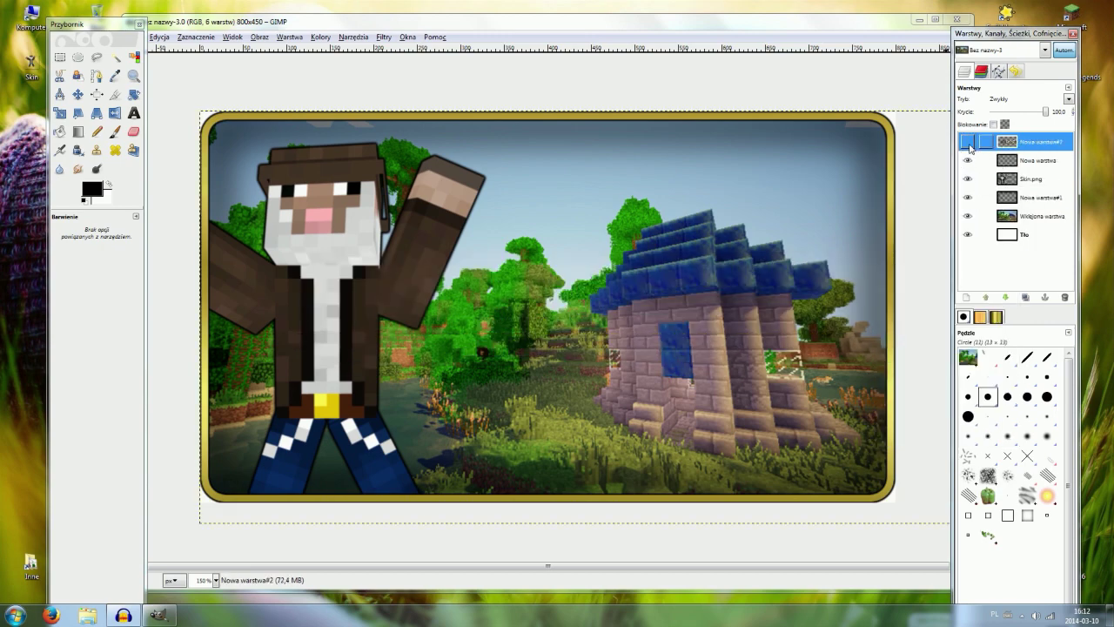
# Rotate the title banner by -7.53° at 100% zoom.
pyautogui.press('1')
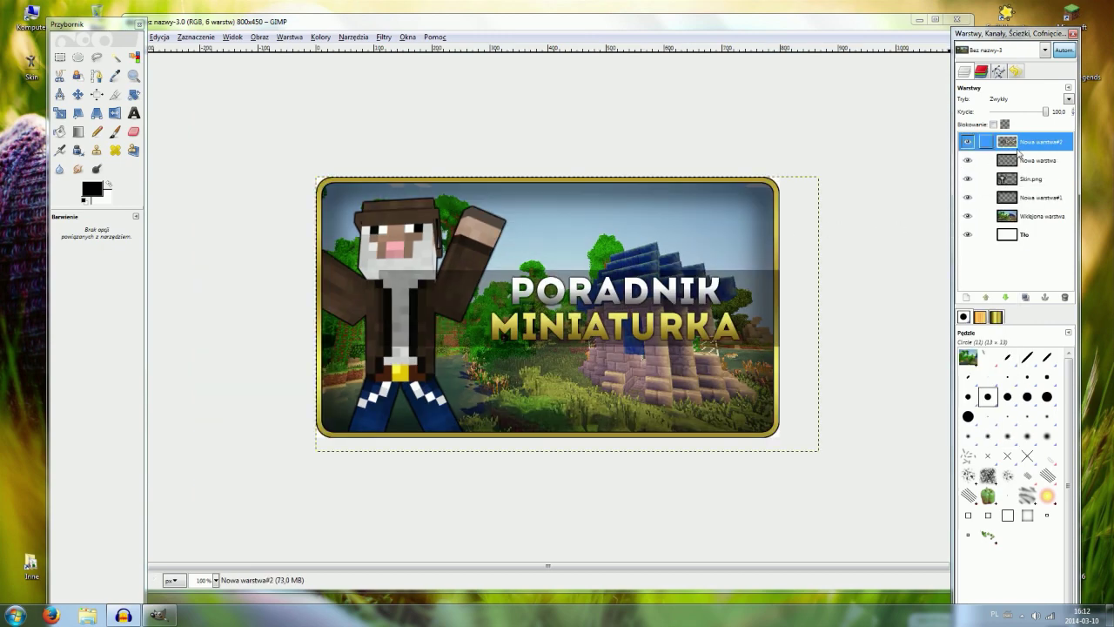
pyautogui.click(134, 94)
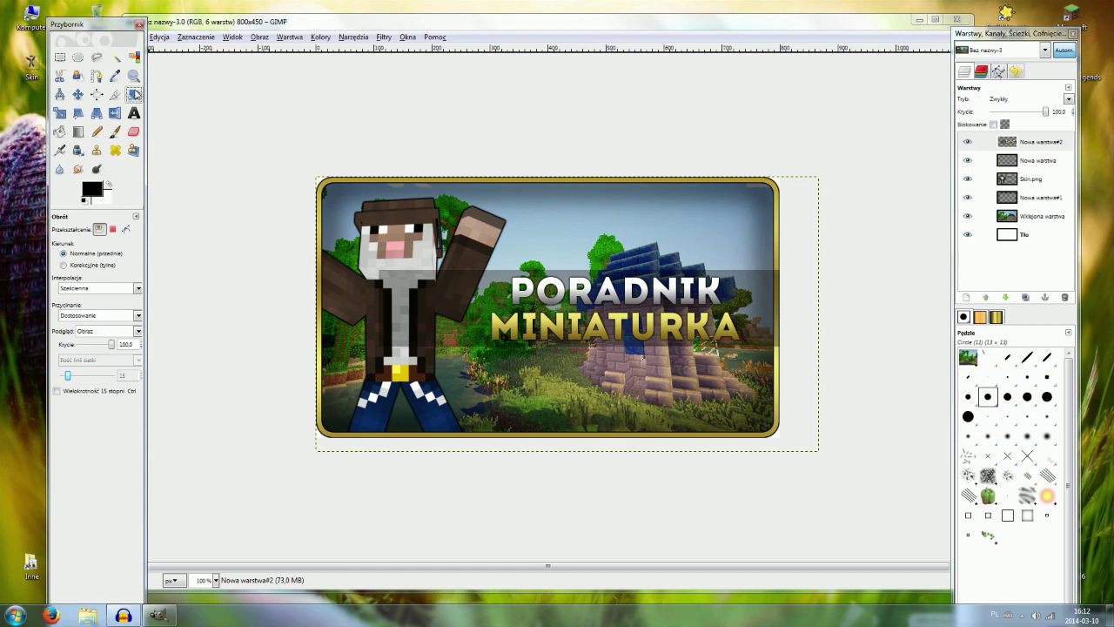
pyautogui.moveTo(476, 288); pyautogui.dragTo(463, 303)
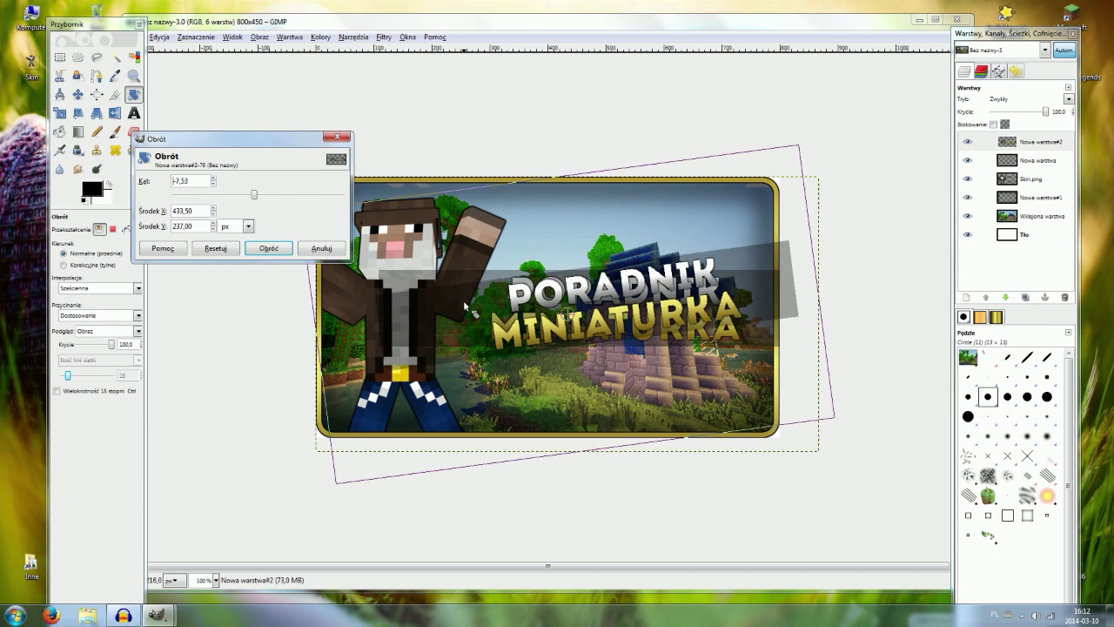
pyautogui.click(268, 248)
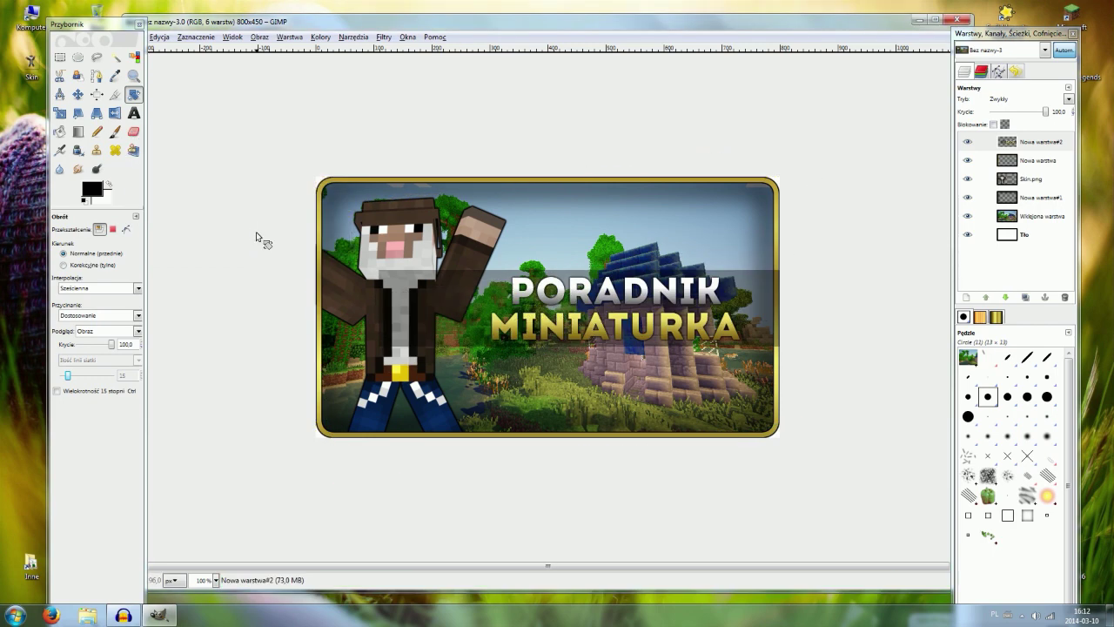
# Nudge the tilted banner down and left, and move its layer below Skin.png.
pyautogui.click(78, 96)
pyautogui.moveTo(486, 311); pyautogui.dragTo(490, 341)
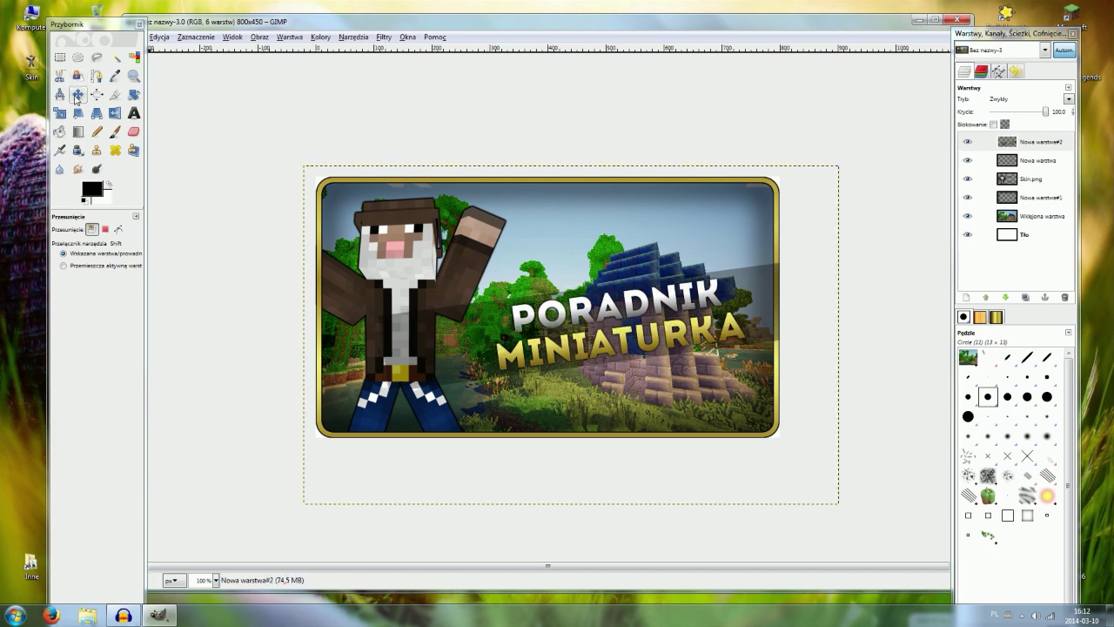
pyautogui.moveTo(564, 339); pyautogui.dragTo(556, 339)
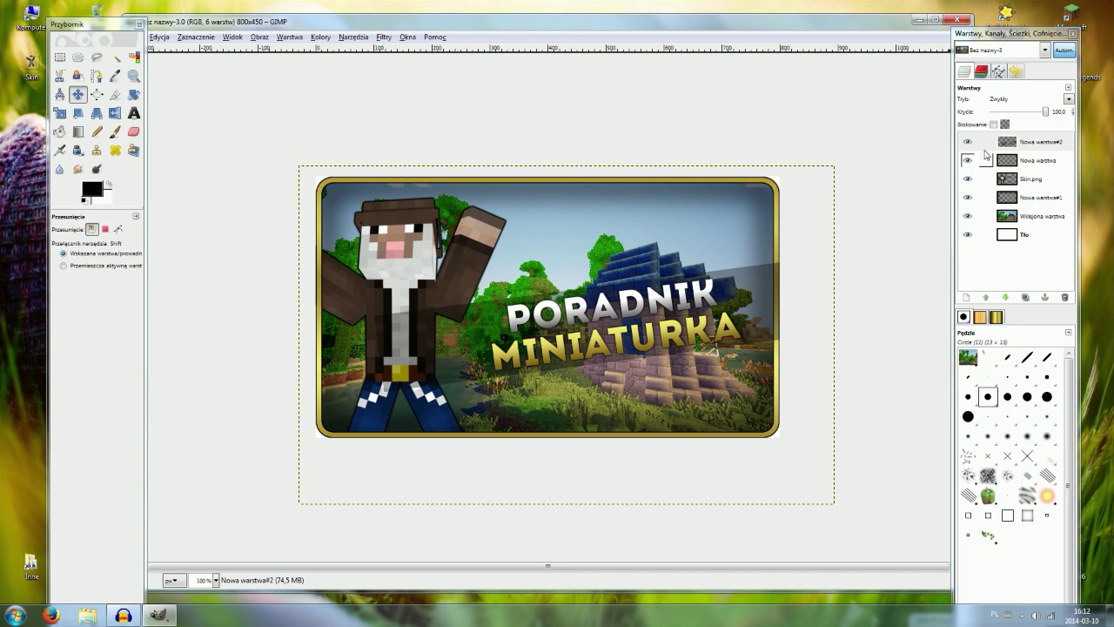
pyautogui.moveTo(1023, 146); pyautogui.dragTo(1015, 181)
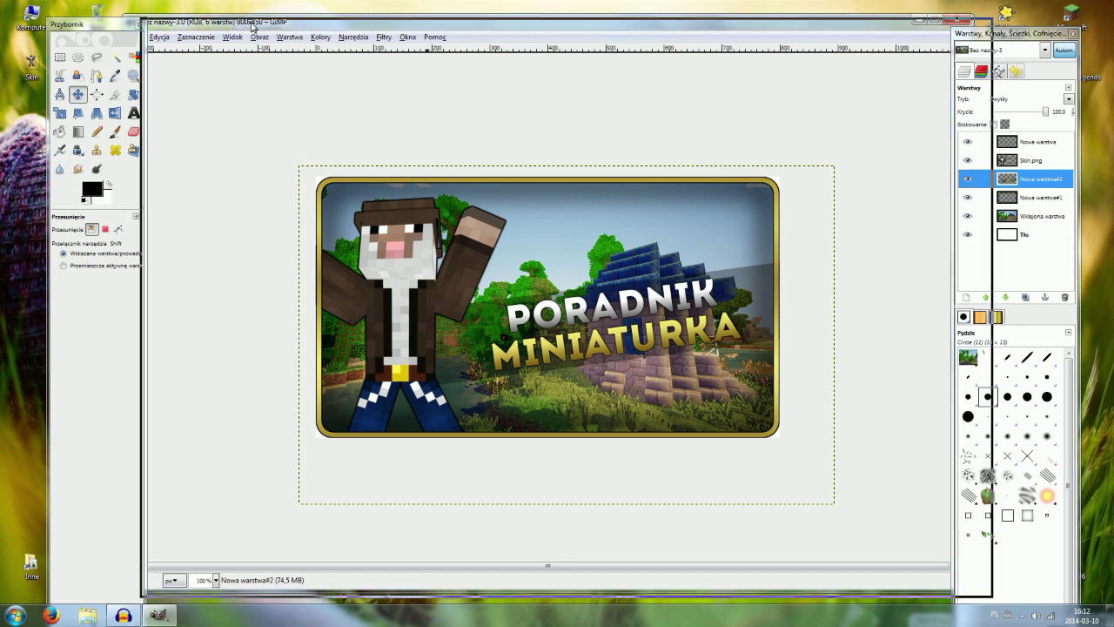
pyautogui.click(159, 41)
# Save the image as Miniaturka.png on the Desktop with visible layers merged.
pyautogui.click(177, 146)
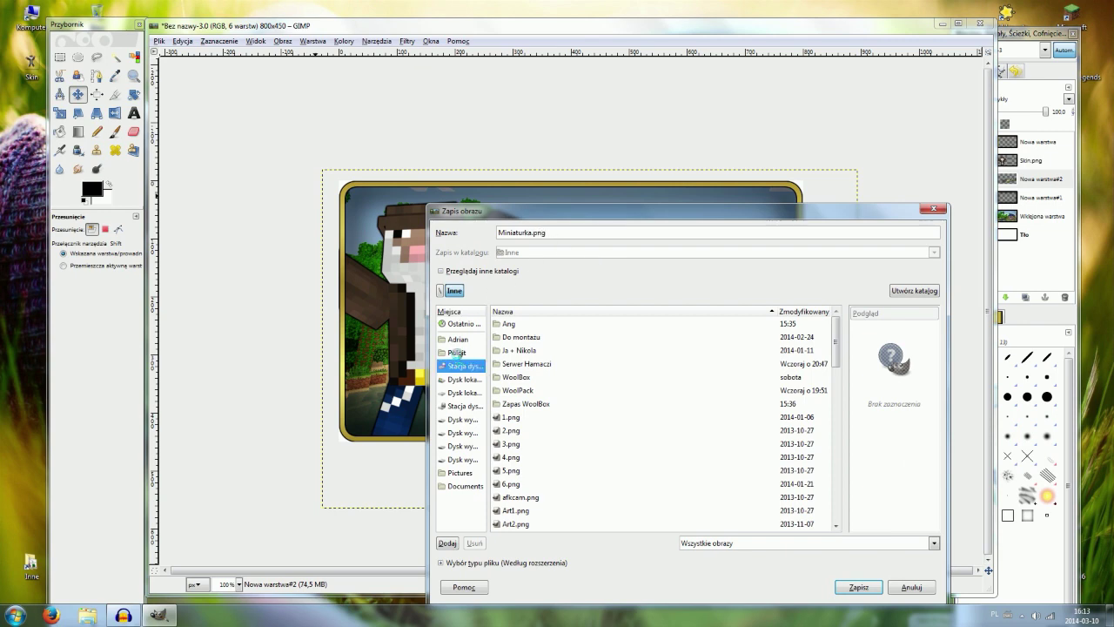
pyautogui.click(458, 353)
pyautogui.click(846, 587)
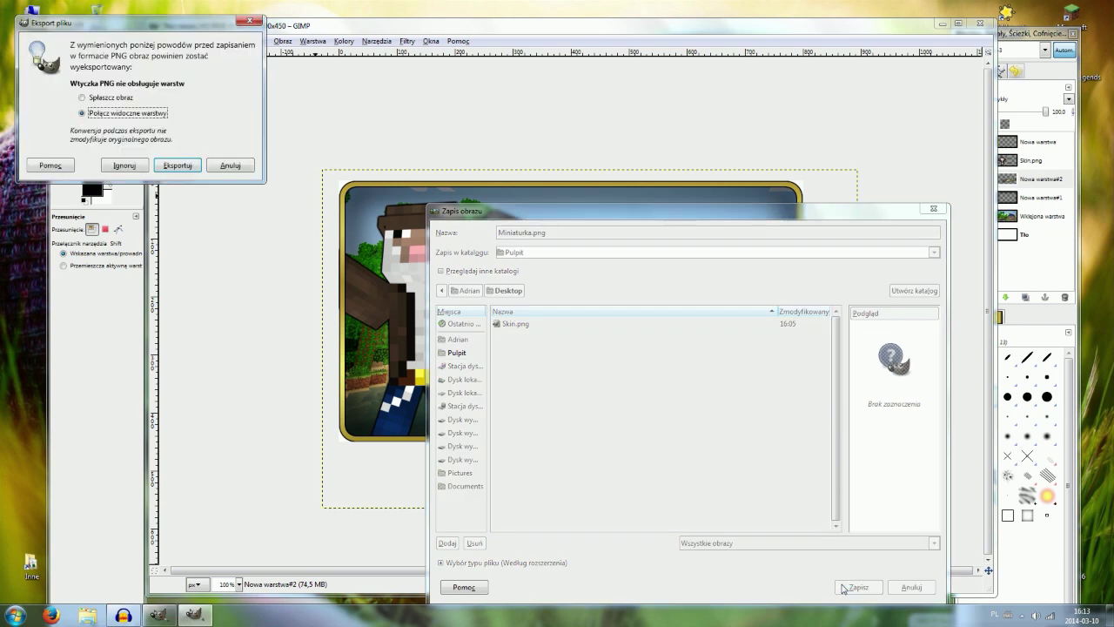
pyautogui.click(176, 165)
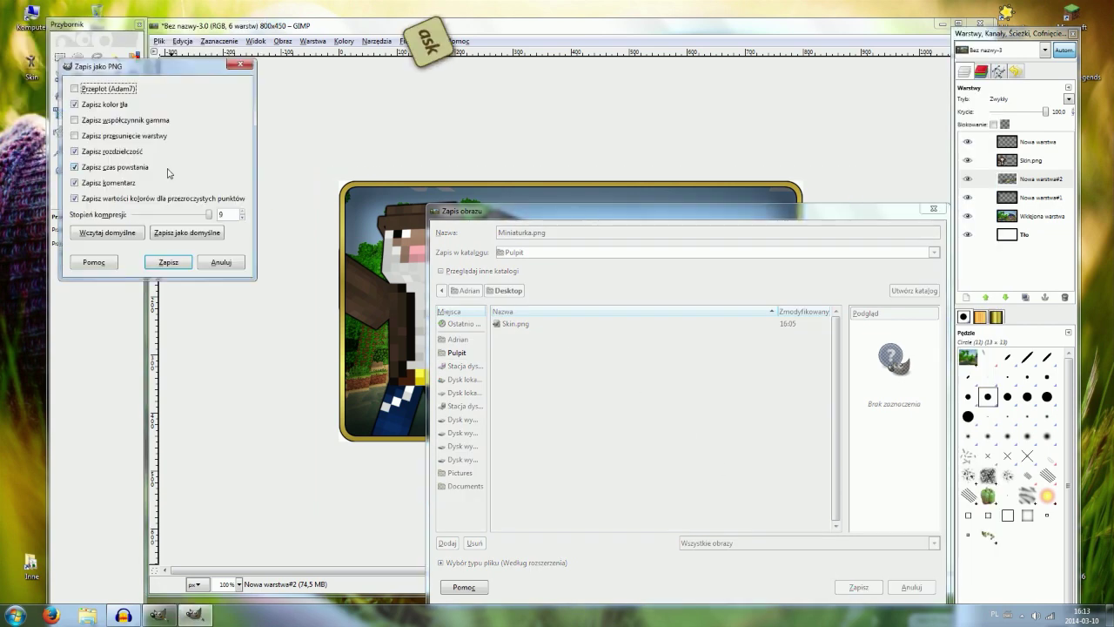
pyautogui.click(165, 258)
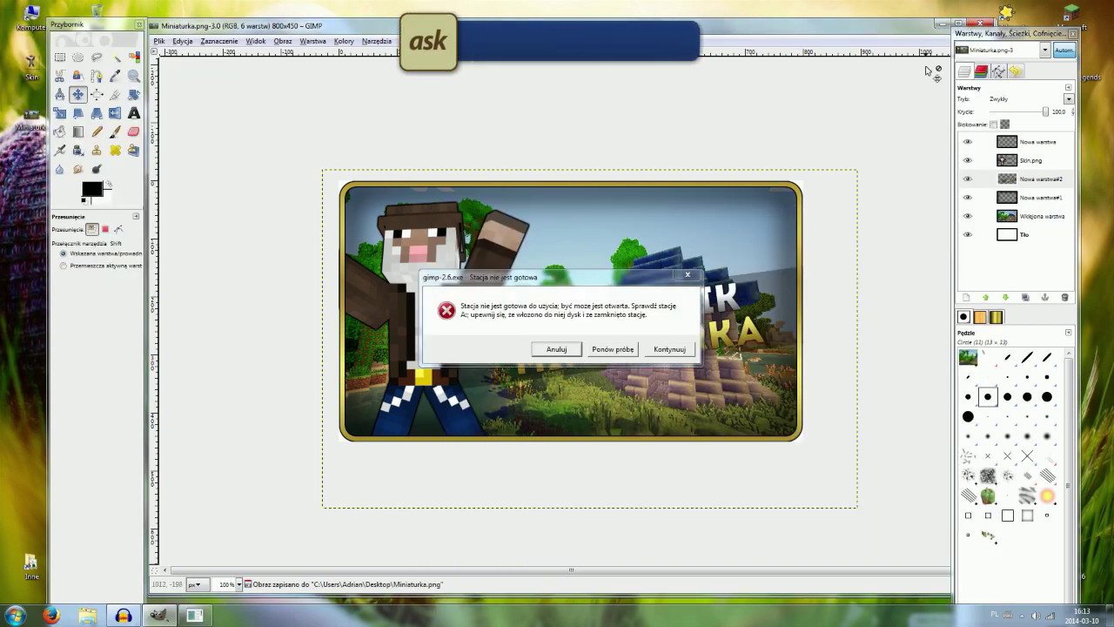
# Dismiss the drive-not-ready warning, close the image and quit GIMP.
pyautogui.click(589, 351)
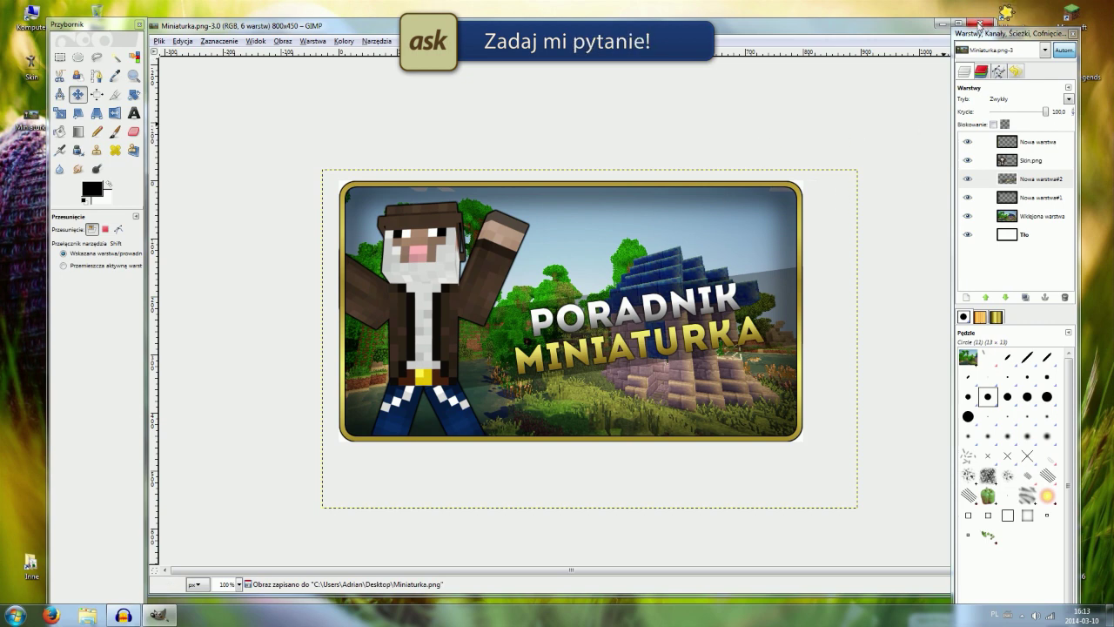
pyautogui.click(979, 24)
pyautogui.click(981, 25)
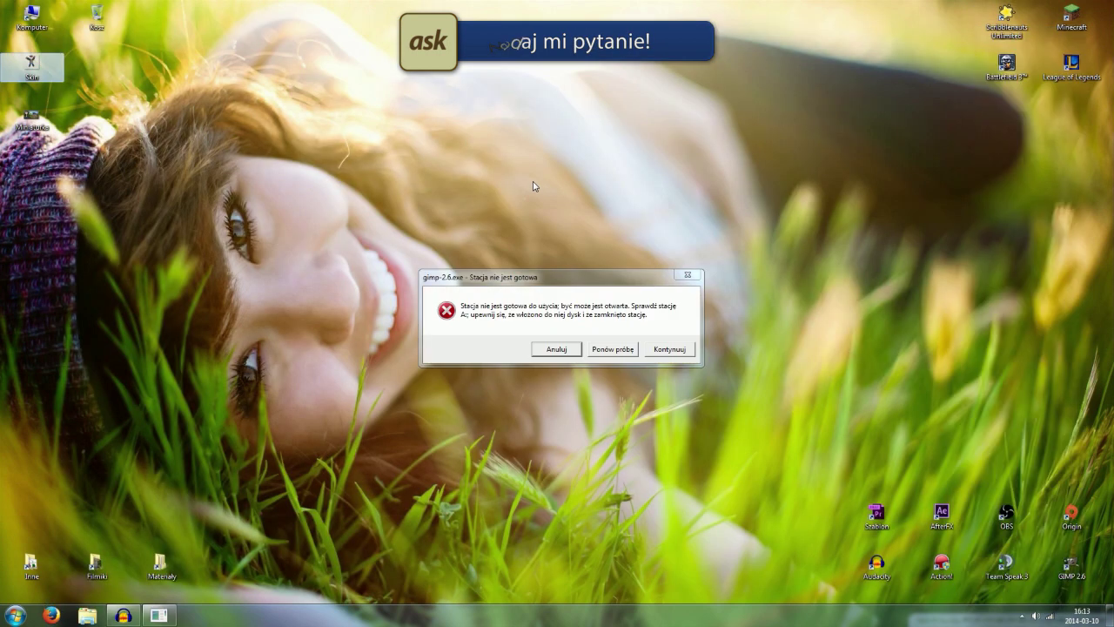
# Move Miniaturka.png to the desktop centre, open it in Photo Viewer and fit it to the window.
pyautogui.click(669, 348)
pyautogui.moveTo(31, 120); pyautogui.dragTo(488, 258)
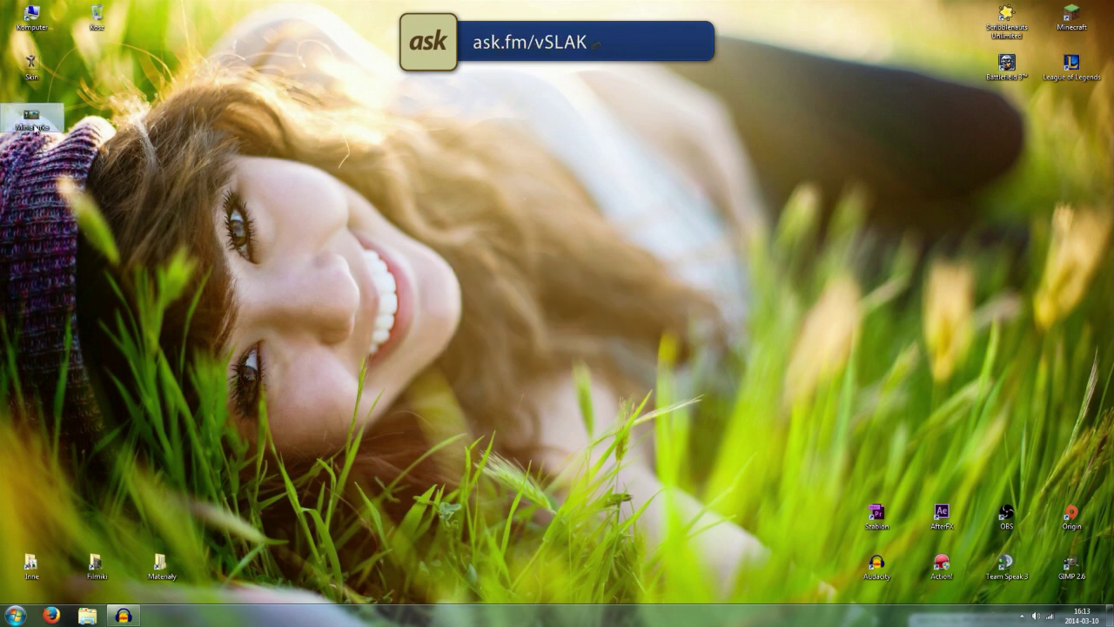
pyautogui.doubleClick(489, 272)
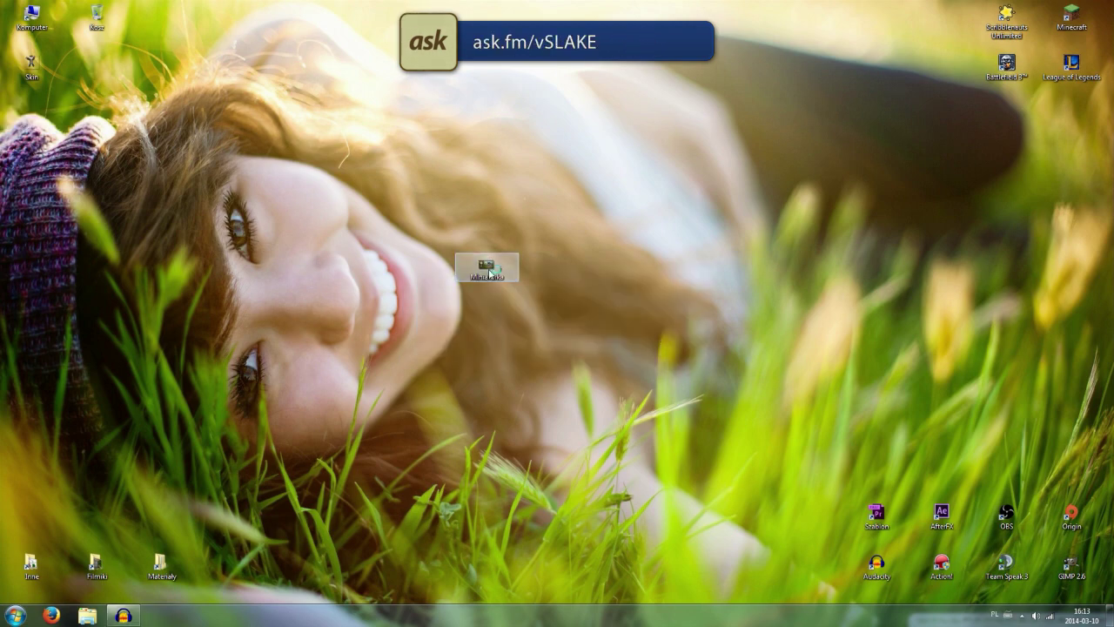
pyautogui.scroll(2, 715, 293)
pyautogui.scroll(-1, 715, 294)
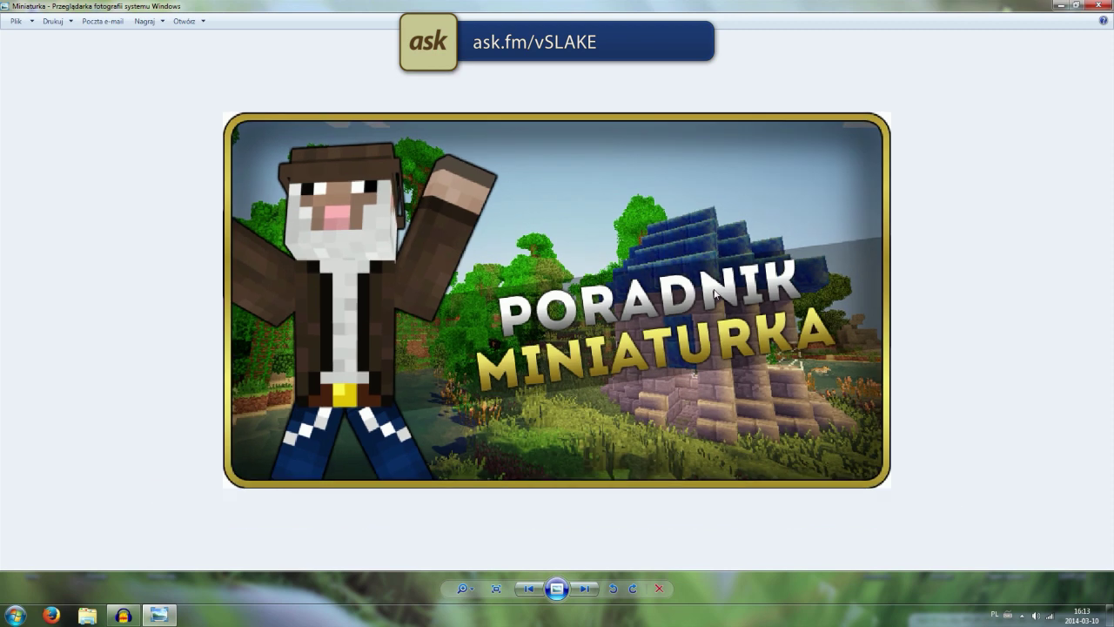
pyautogui.hotkey('ctrl', 'alt', '0')
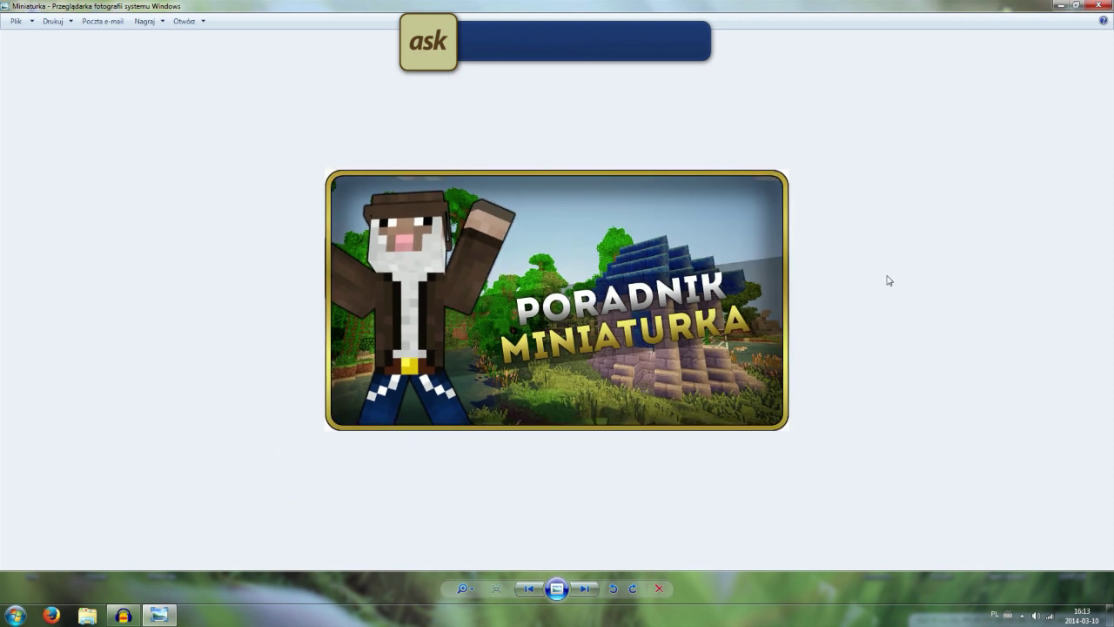